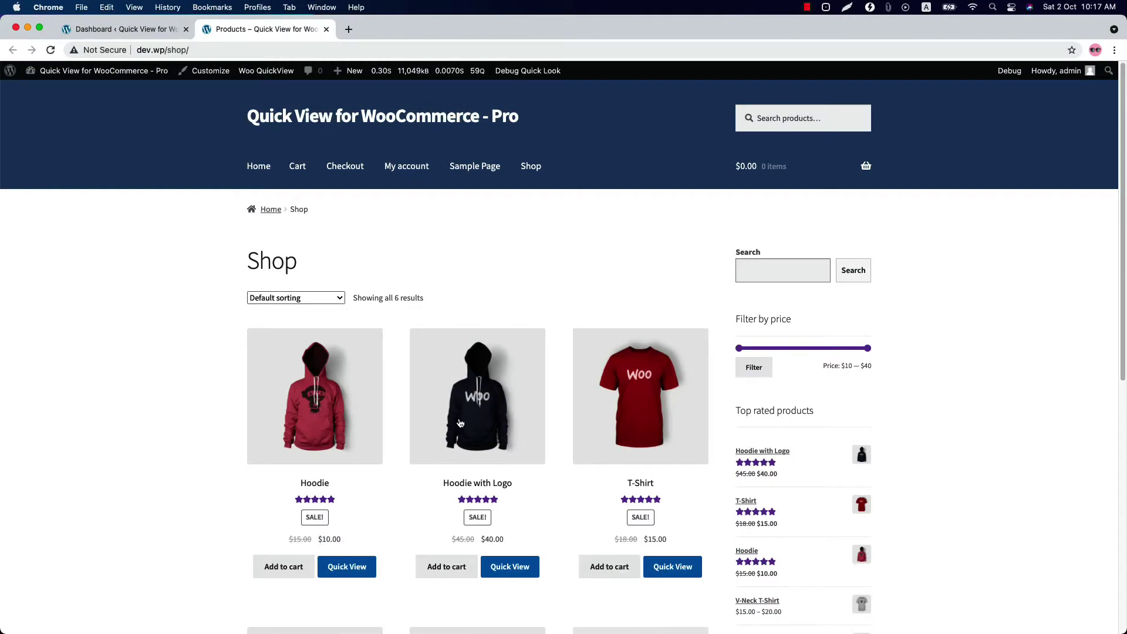
Open the Hoodie's quick view and page forward and back through its gallery images
left_click(356, 572)
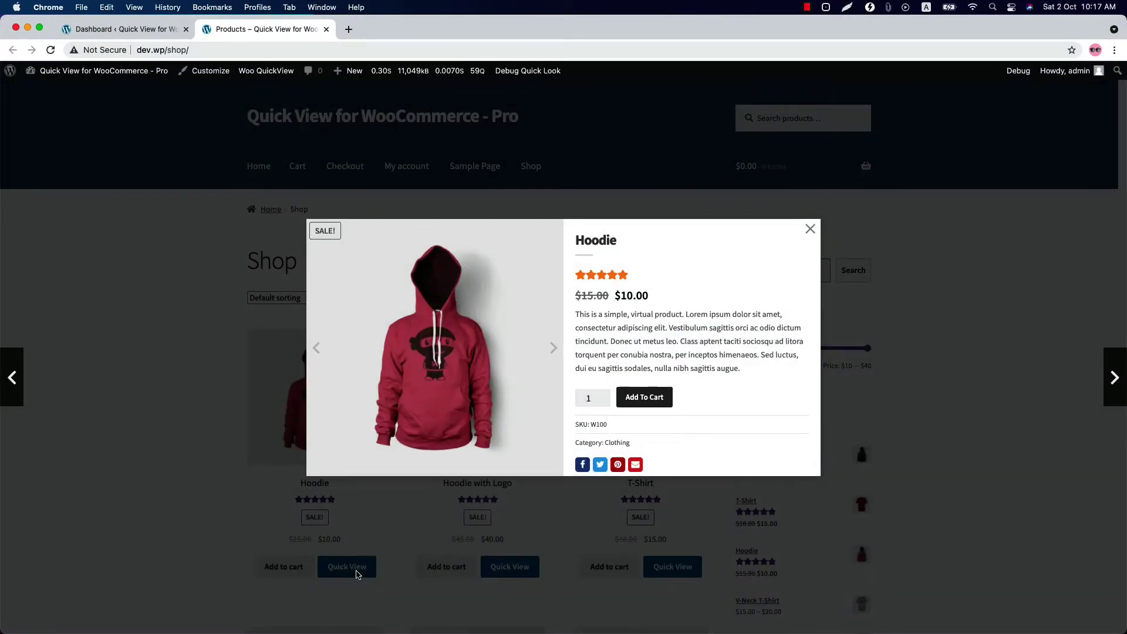
left_click(556, 357)
left_click(556, 357)
left_click(556, 357)
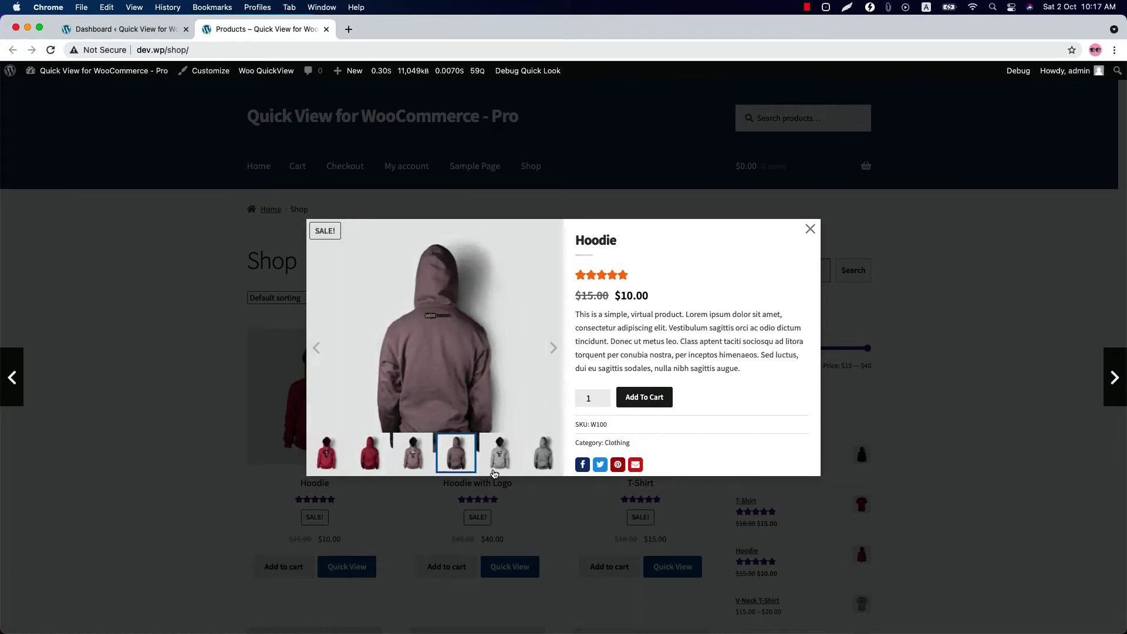
left_click(556, 352)
left_click(537, 464)
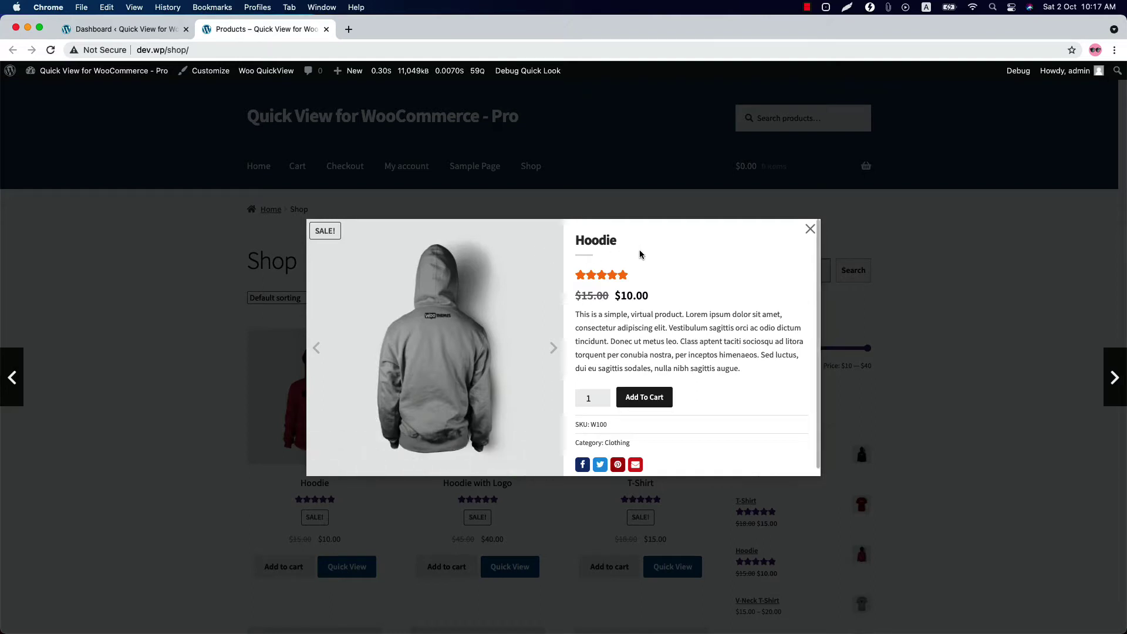
scroll(674, 395, "down", 1)
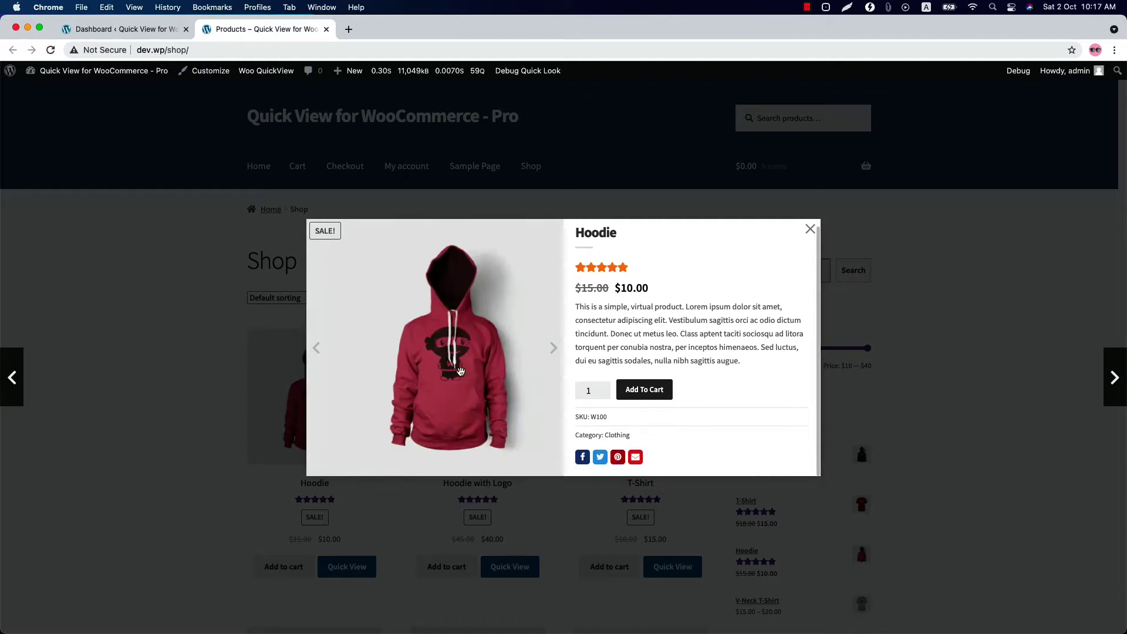
left_click(316, 348)
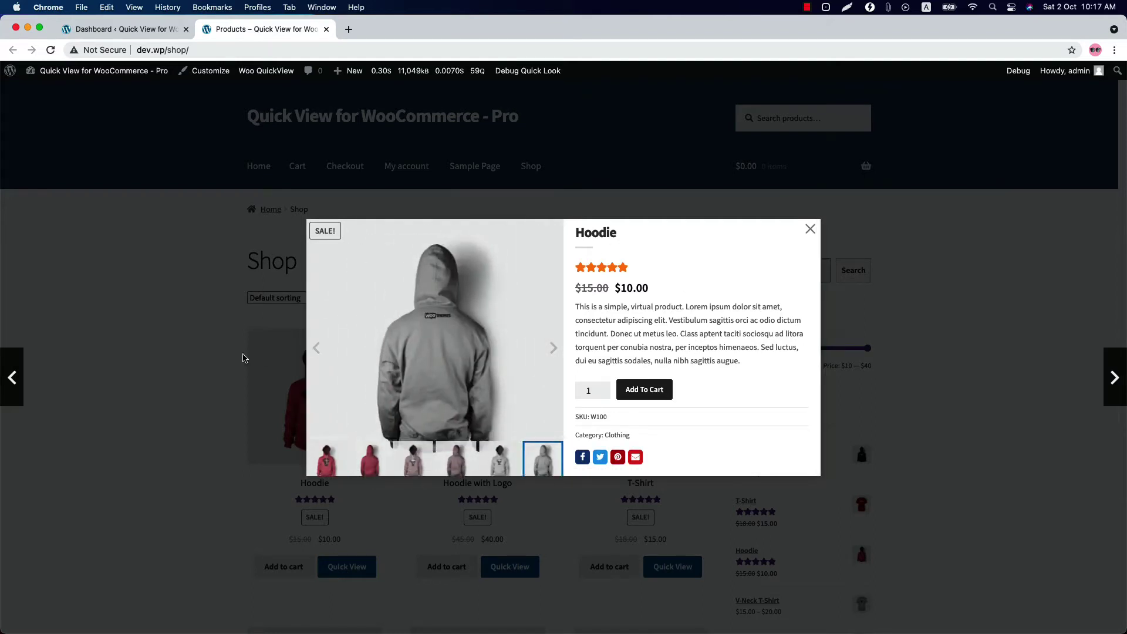
Step the quick view on through Hoodie with Logo, T-Shirt and T-Shirt with Logo
left_click(1113, 388)
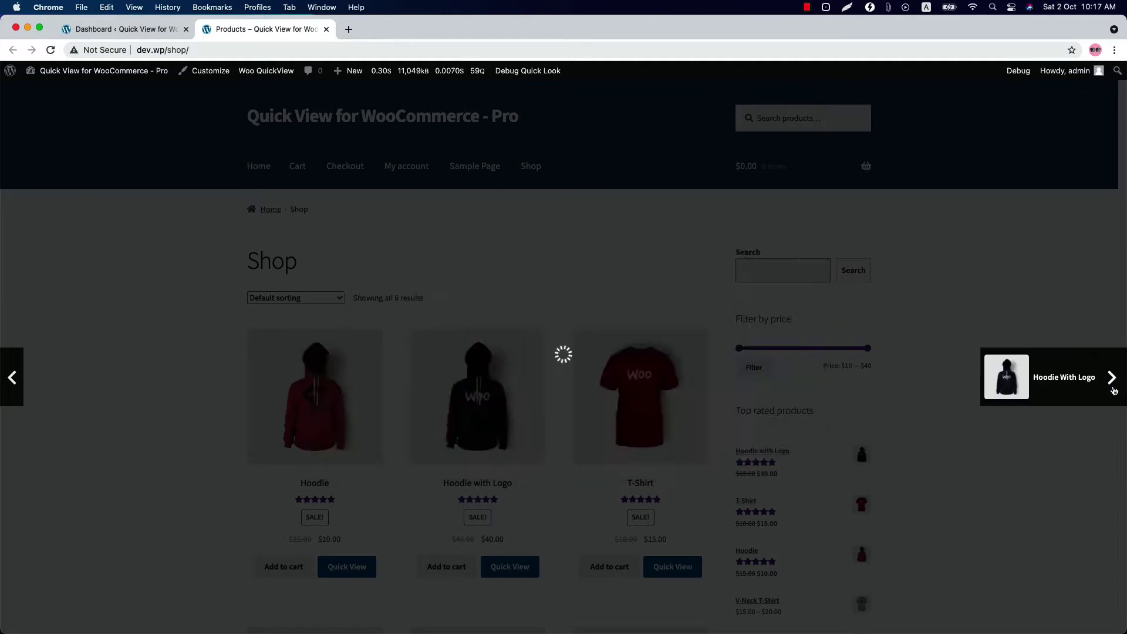
left_click(1114, 388)
left_click(1114, 387)
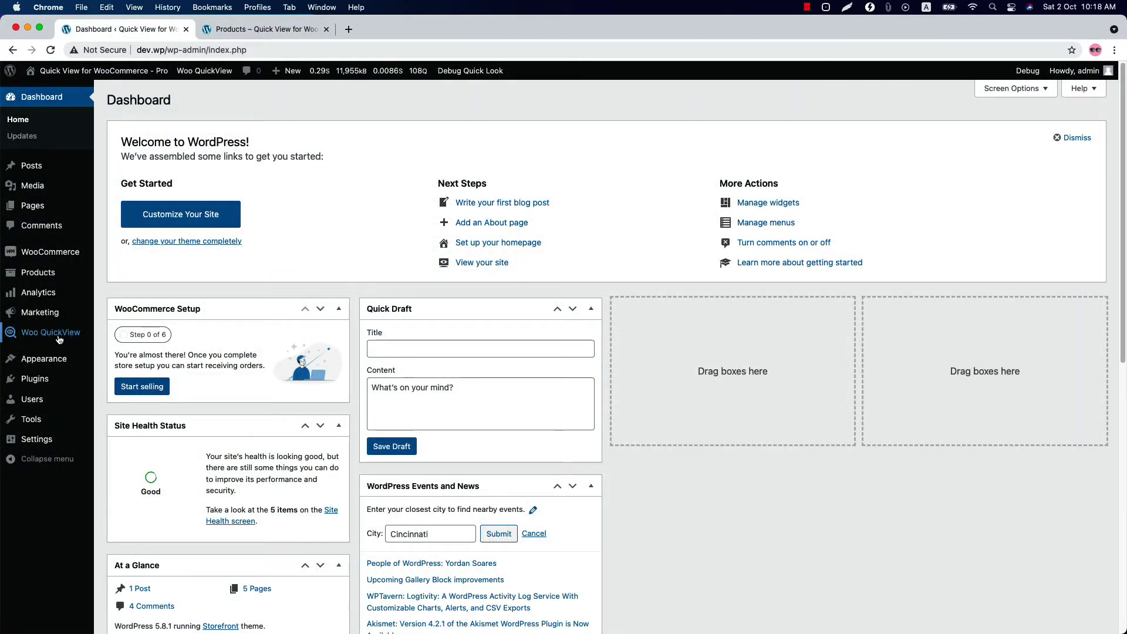
In Woo QuickView's General tab, turn Enable Quick View off and back on
left_click(57, 337)
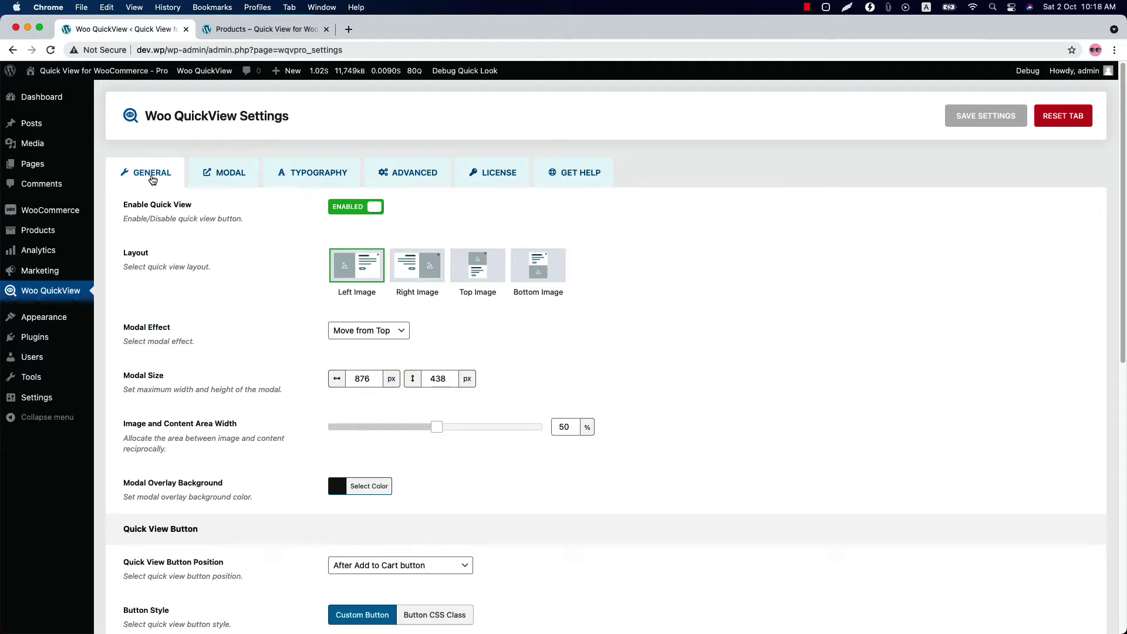
left_click(153, 179)
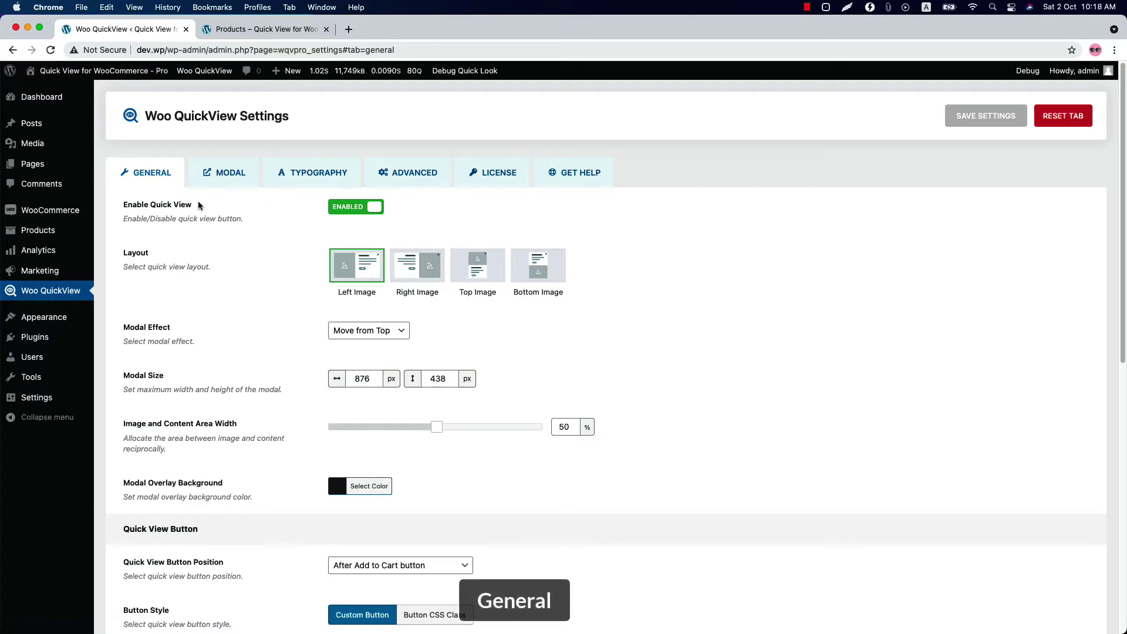
left_click(357, 209)
left_click(358, 210)
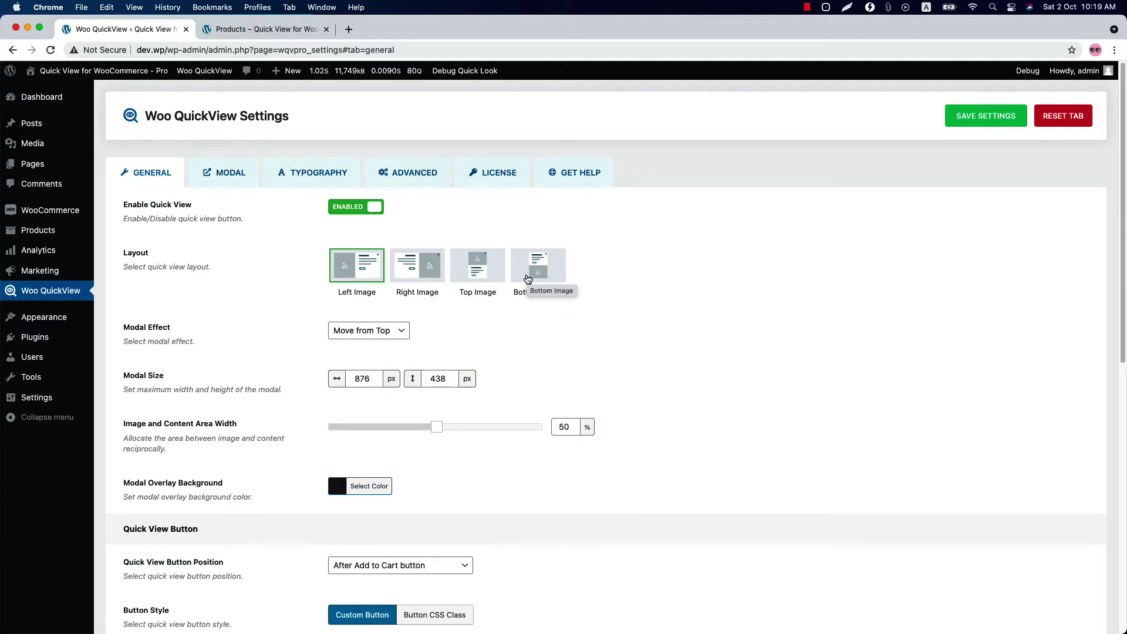
Save the General settings and check the Hoodie quick view on the reloaded shop
left_click(986, 116)
left_click(267, 28)
left_click(50, 50)
left_click(348, 567)
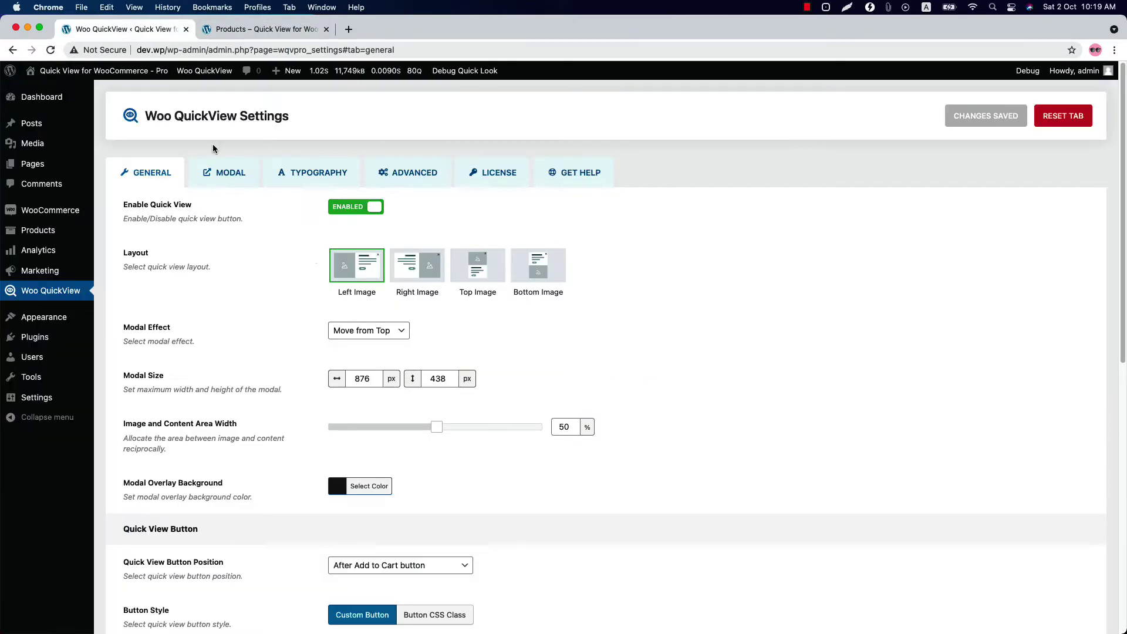
key("ctrl+shift+Tab")
Save the Right Image layout and preview it in the Hoodie quick view gallery
left_click(986, 116)
left_click(268, 29)
left_click(51, 50)
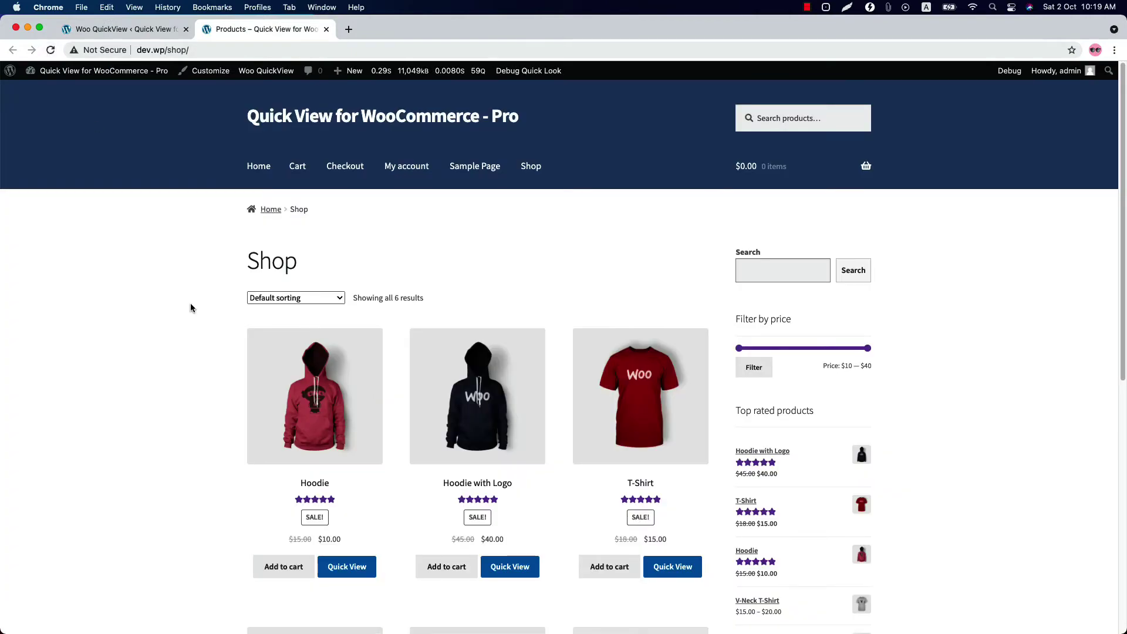
left_click(336, 567)
left_click(812, 356)
key("ctrl+shift+Tab")
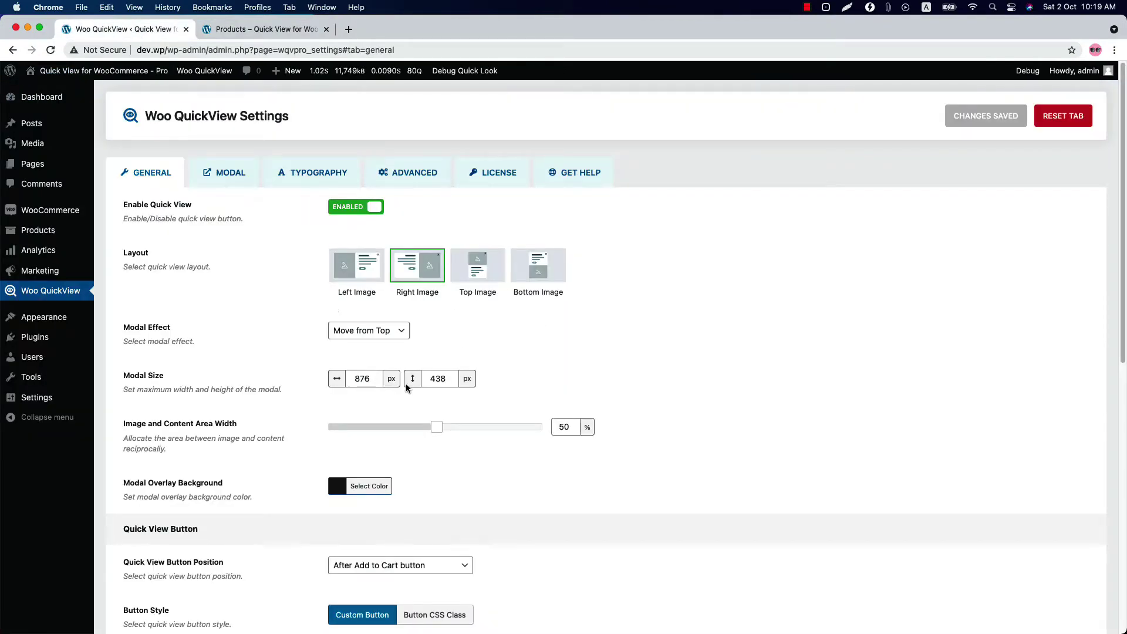
Save the Top Image layout and preview it in the Hoodie quick view
left_click(485, 280)
left_click(975, 120)
left_click(268, 29)
left_click(50, 50)
left_click(347, 566)
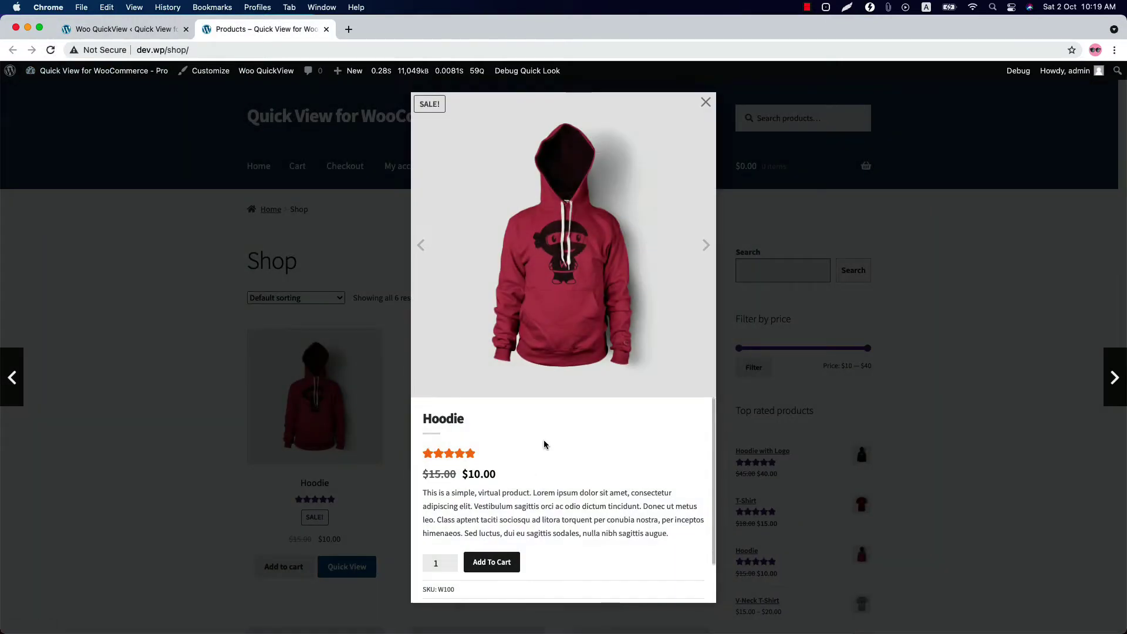
left_click(704, 247)
key("ctrl+shift+Tab")
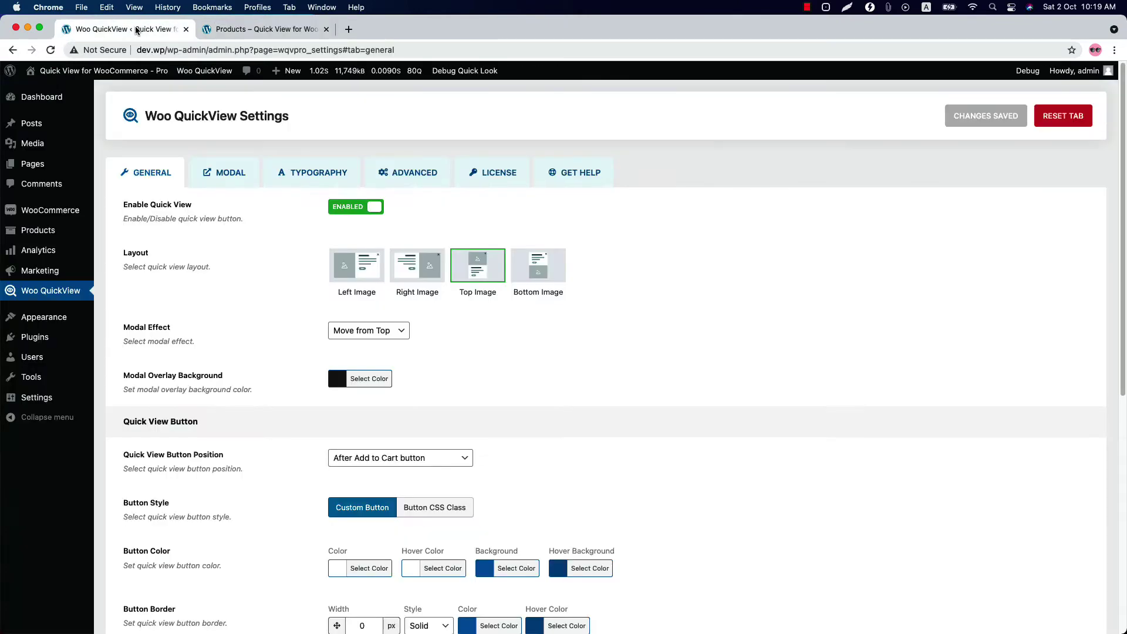
Save the Bottom Image layout and preview it in the Hoodie quick view
left_click(538, 275)
left_click(963, 121)
left_click(267, 28)
left_click(51, 50)
left_click(347, 566)
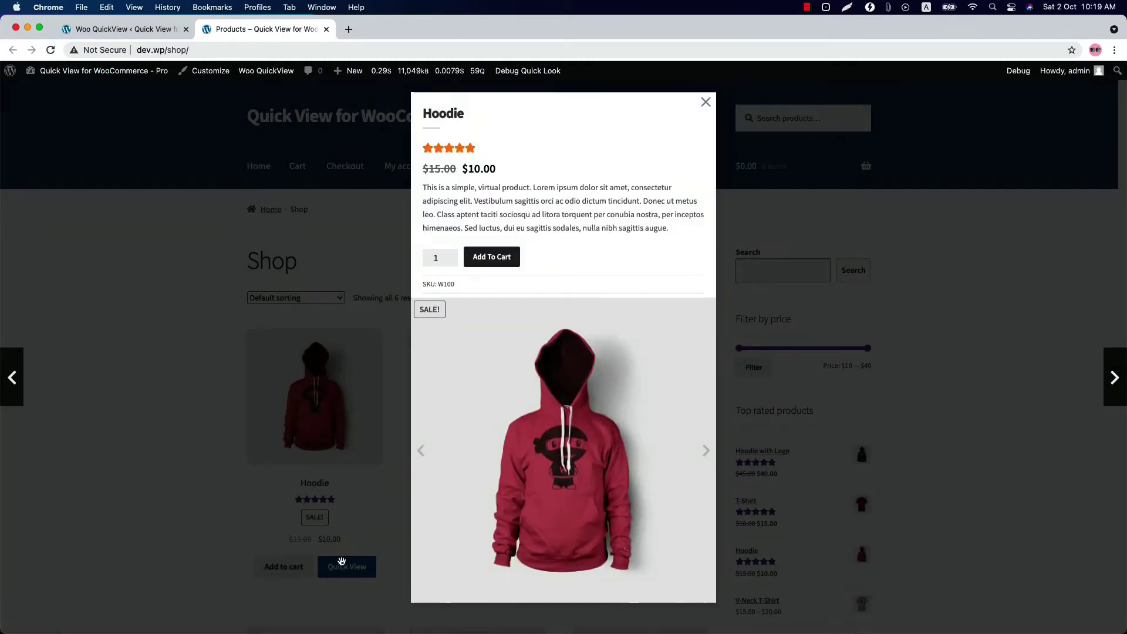
key("ctrl+shift+Tab")
Restore the Left Image layout, save Zoom in as the modal effect, and preview it
left_click(350, 274)
left_click(365, 330)
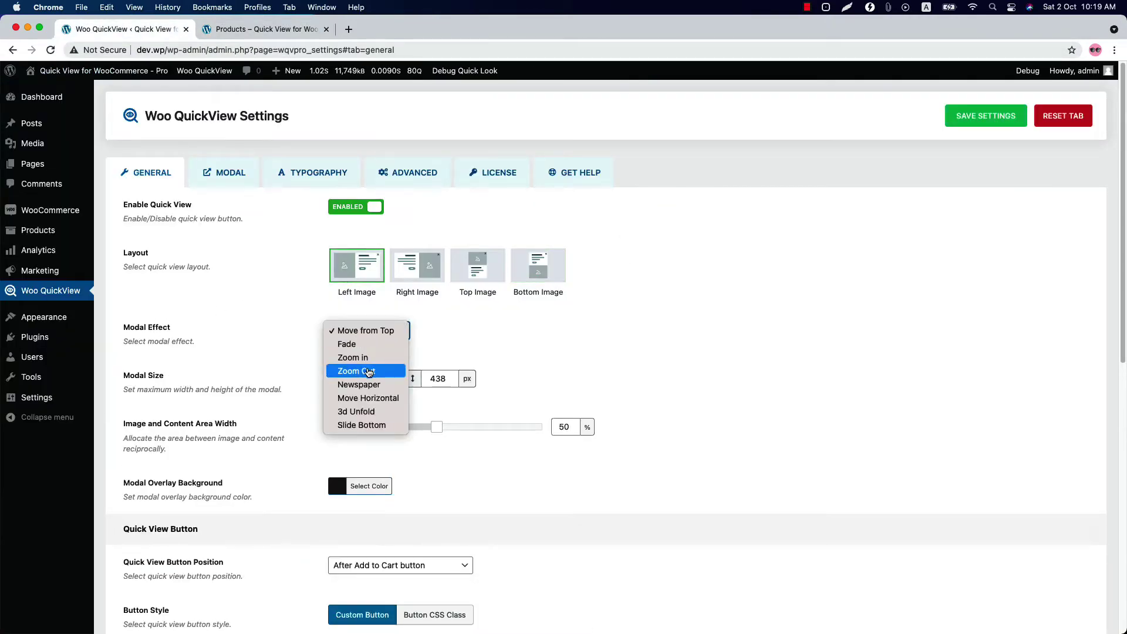
left_click(353, 358)
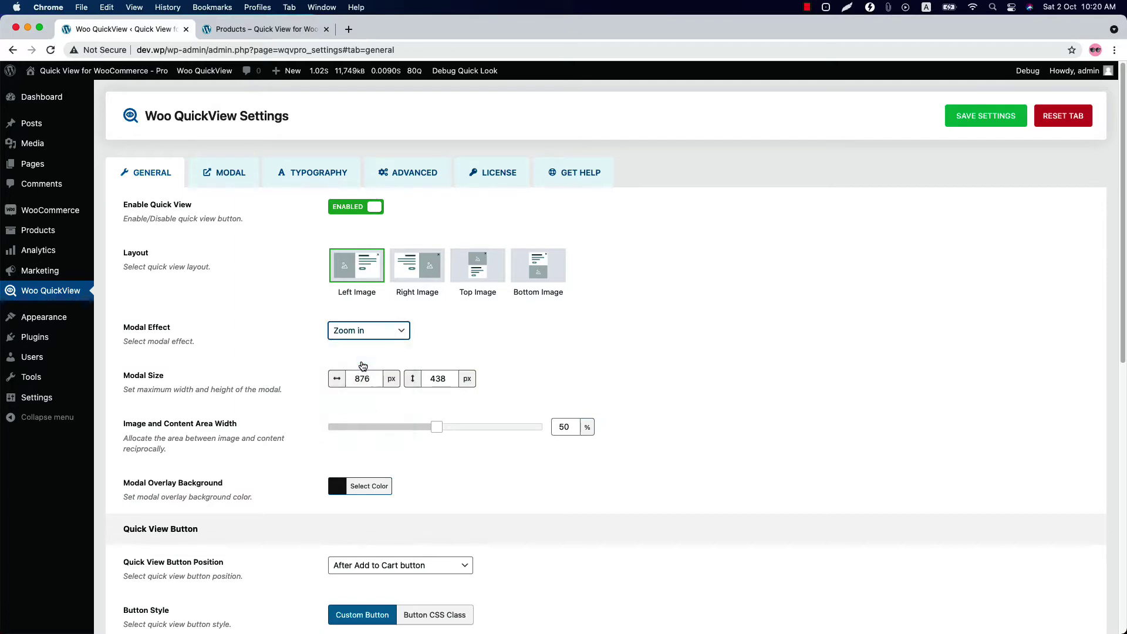
left_click(980, 117)
left_click(310, 30)
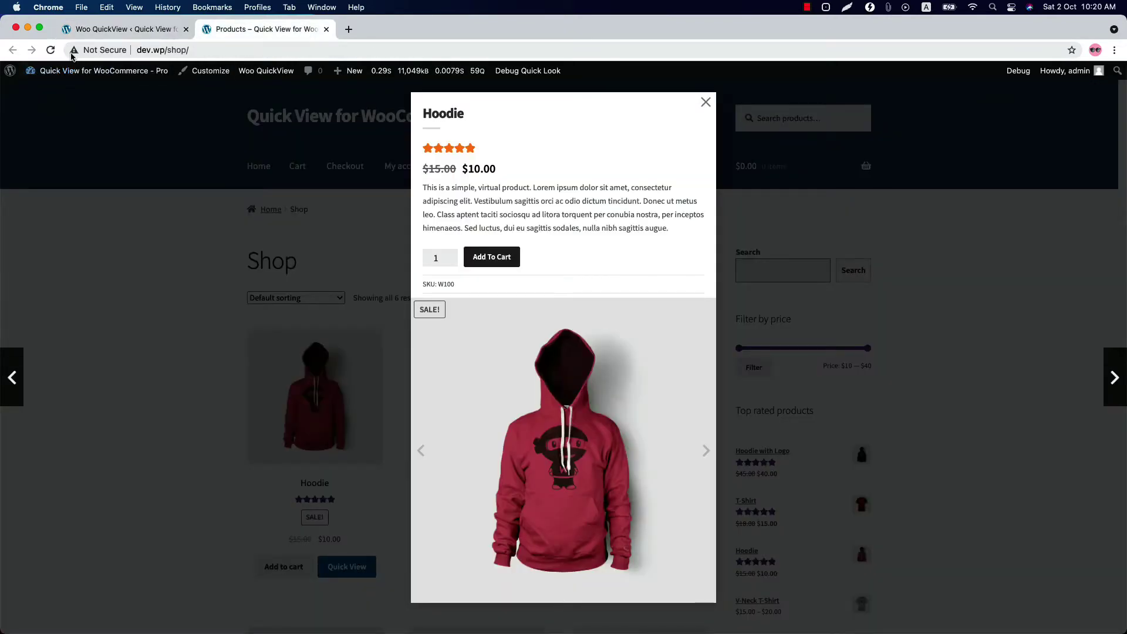
left_click(51, 51)
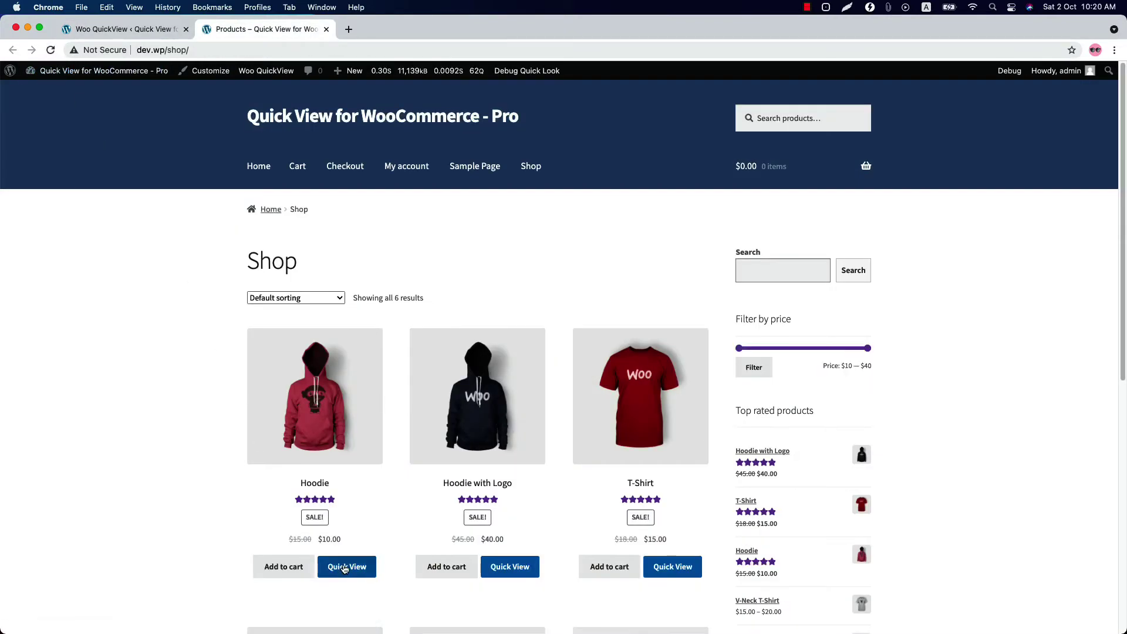
left_click(345, 567)
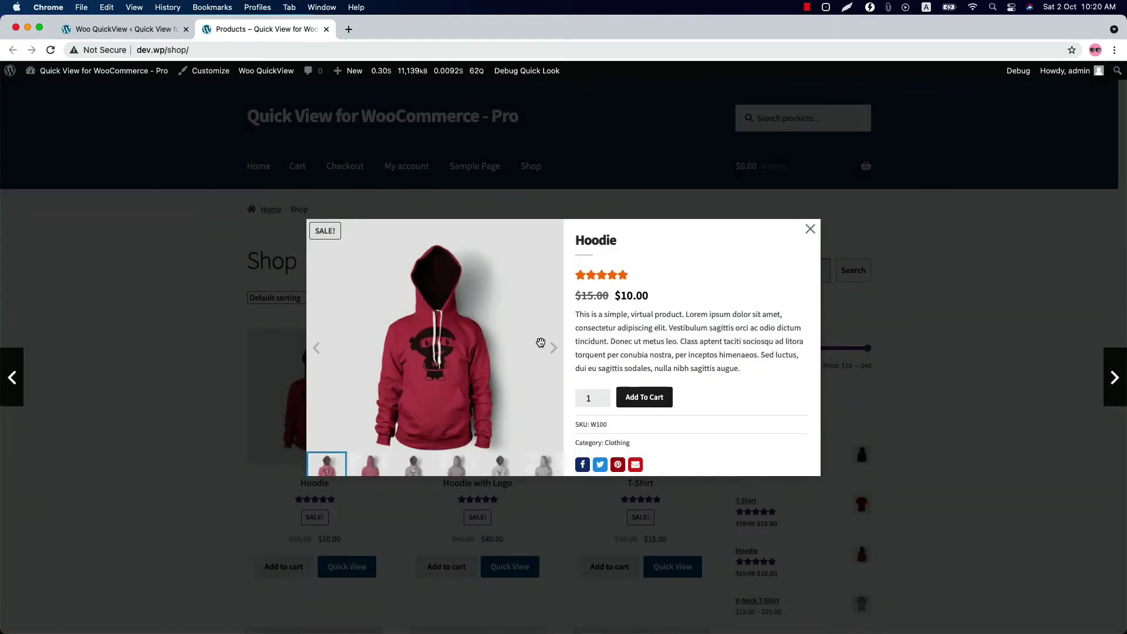
key("ctrl+shift+Tab")
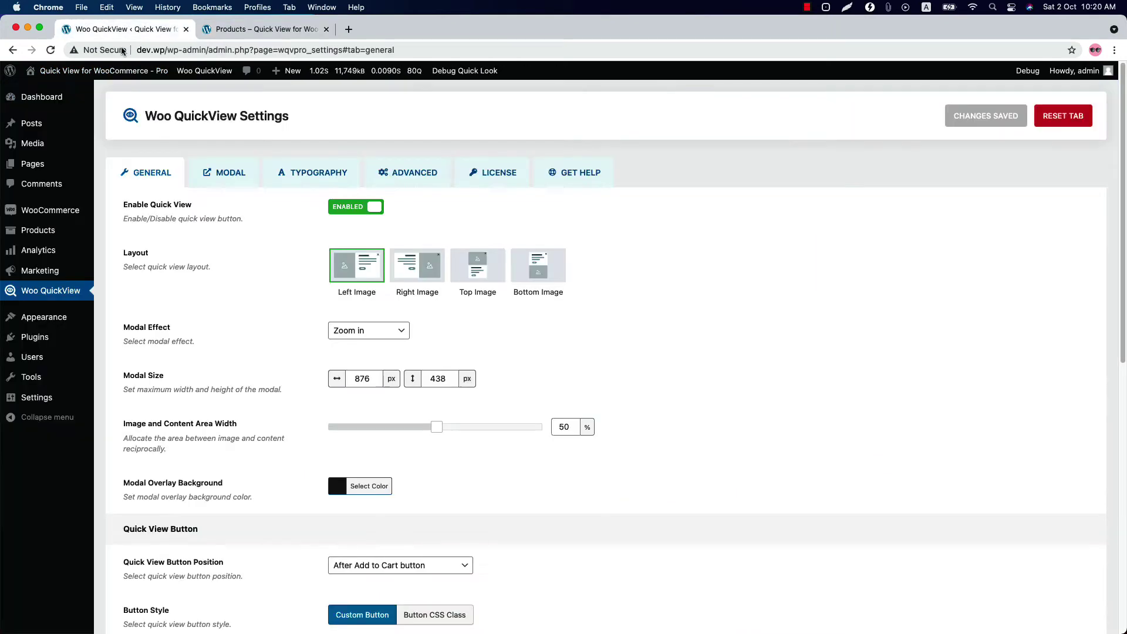
left_click(438, 379)
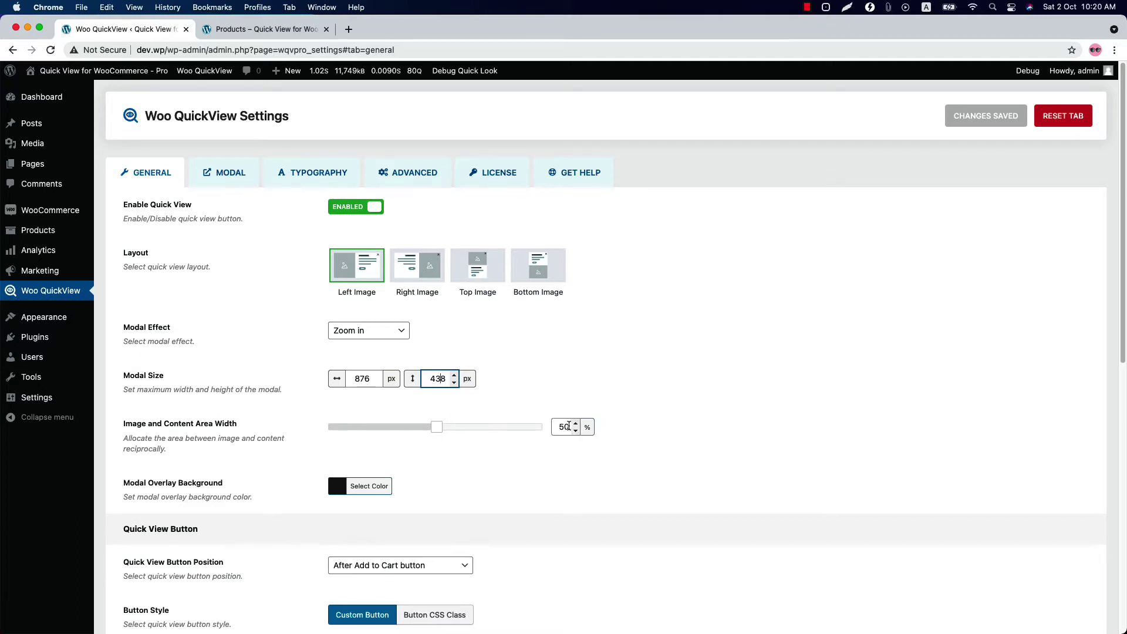
Place the quick view button Over Product Image on hover
left_click(369, 491)
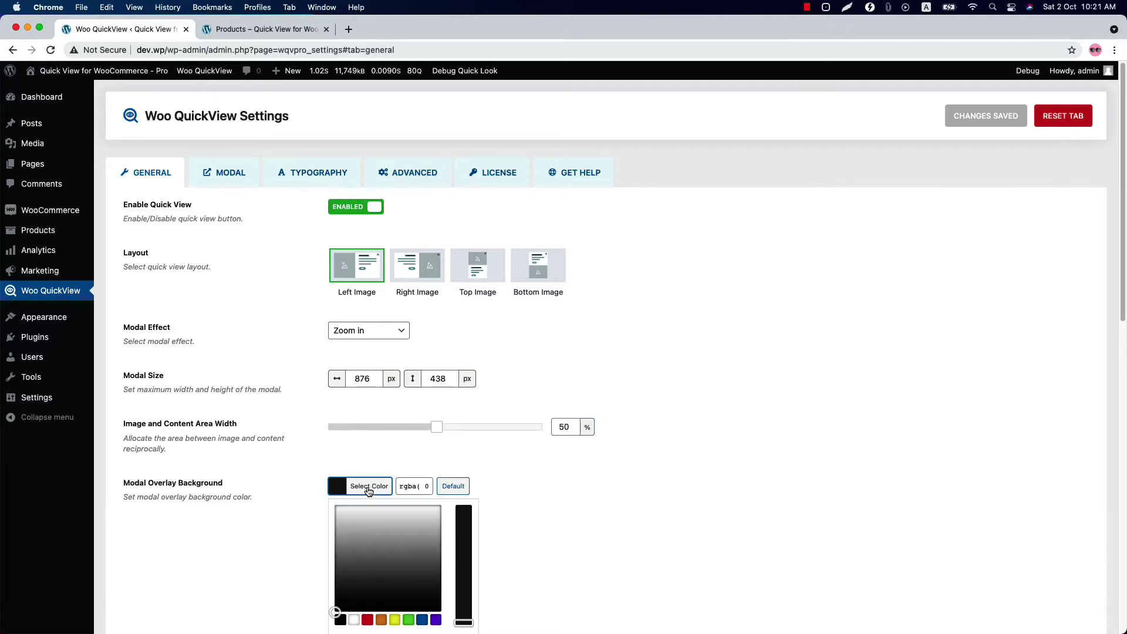
left_click(383, 486)
scroll(383, 485, "down", 6)
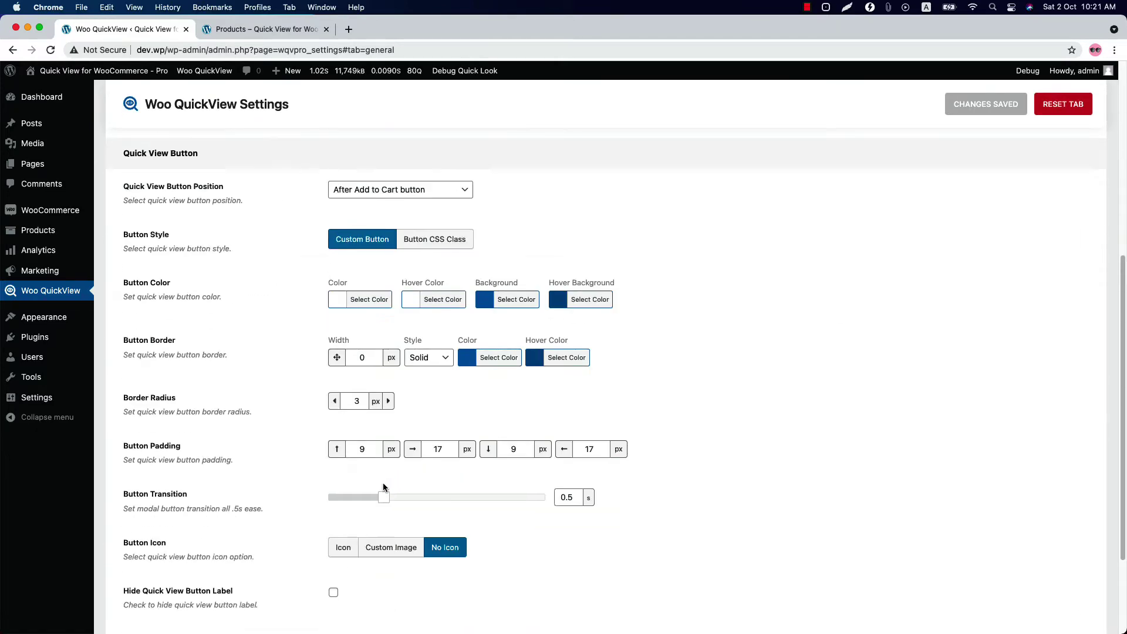
left_click(360, 196)
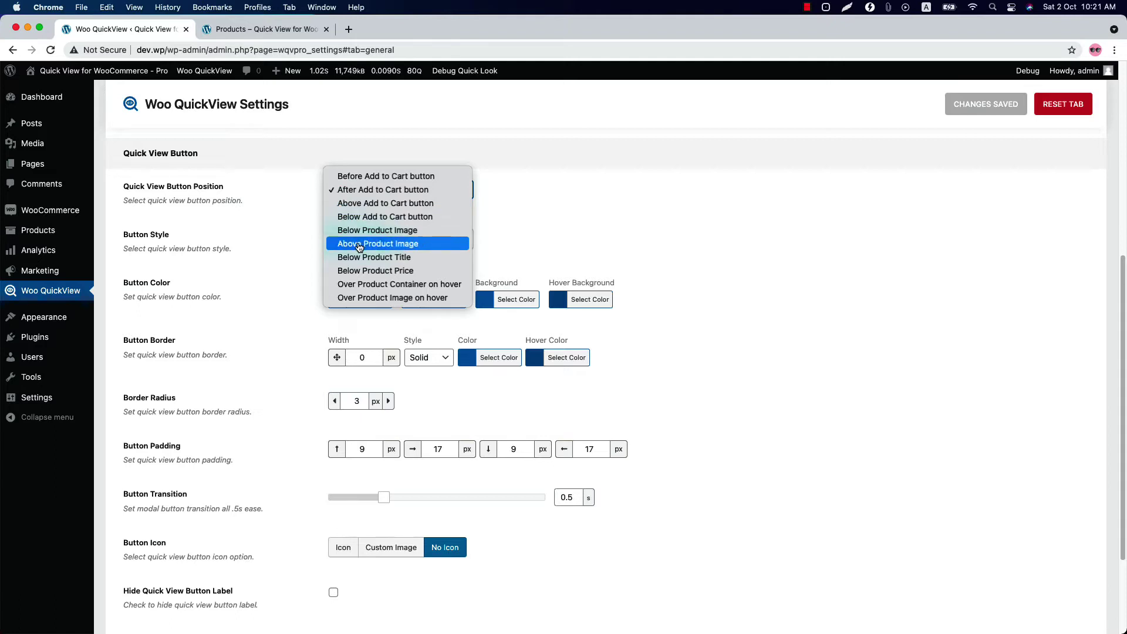
left_click(400, 301)
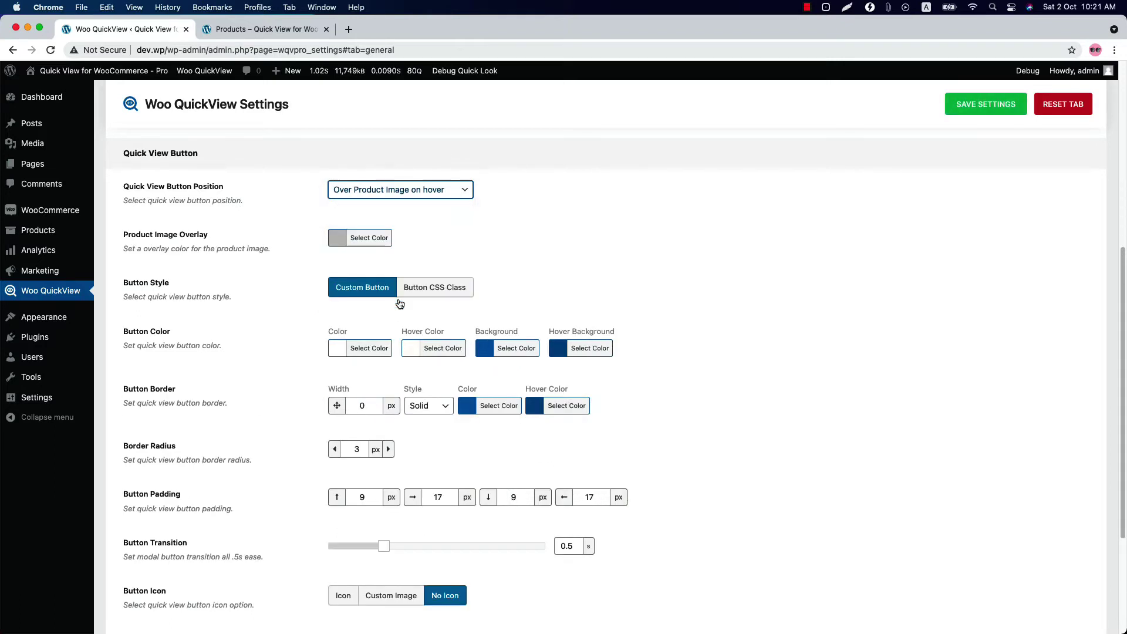
Choose a grey product image overlay colour and save the settings
left_click(360, 238)
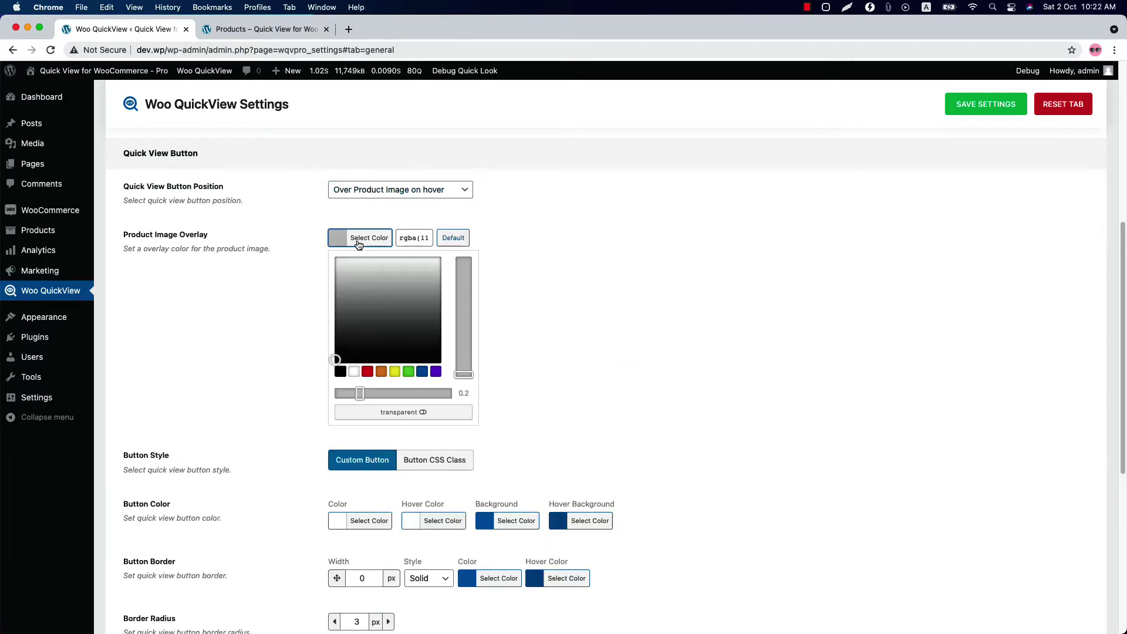
left_click(360, 238)
left_click(962, 108)
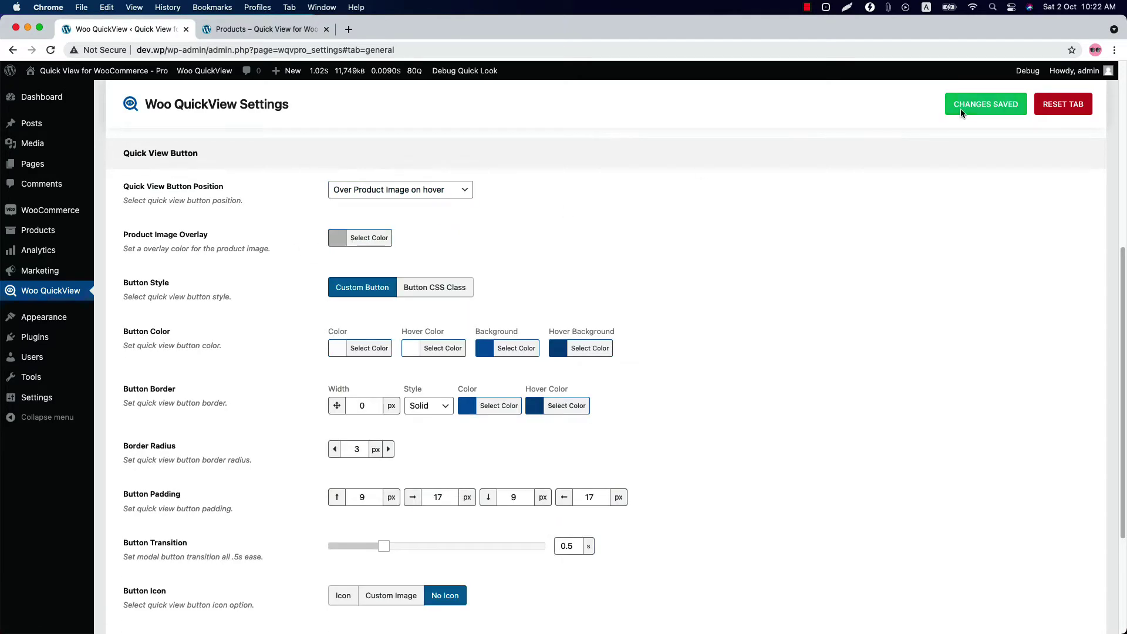
Reload the shop, open and close the Hoodie quick view, then return to settings
left_click(267, 29)
left_click(50, 50)
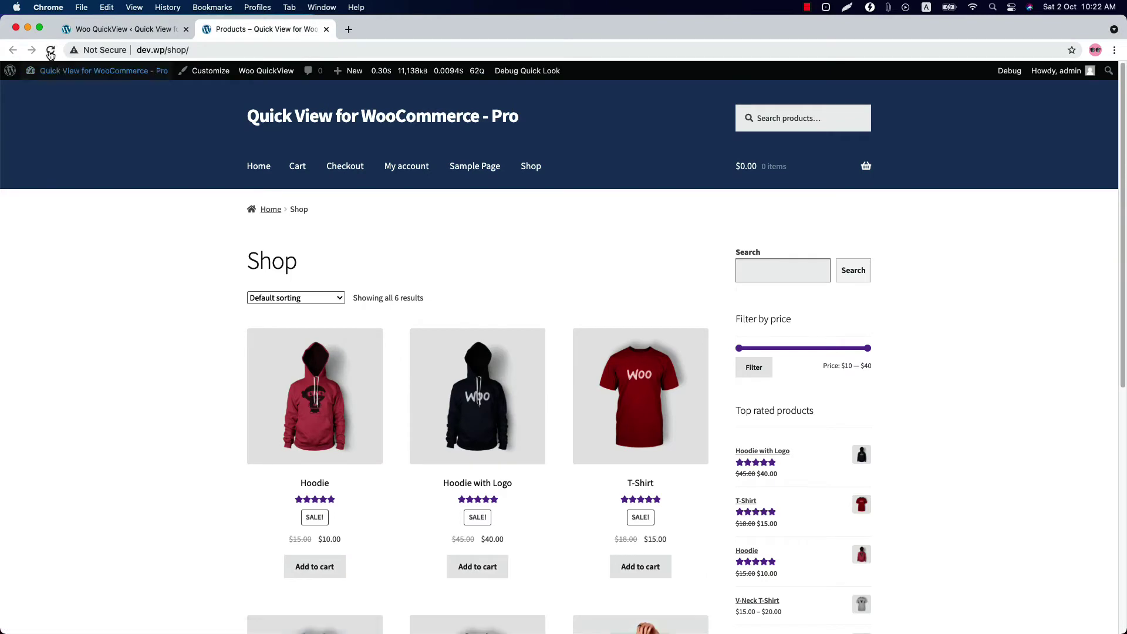
mouse_move(344, 411)
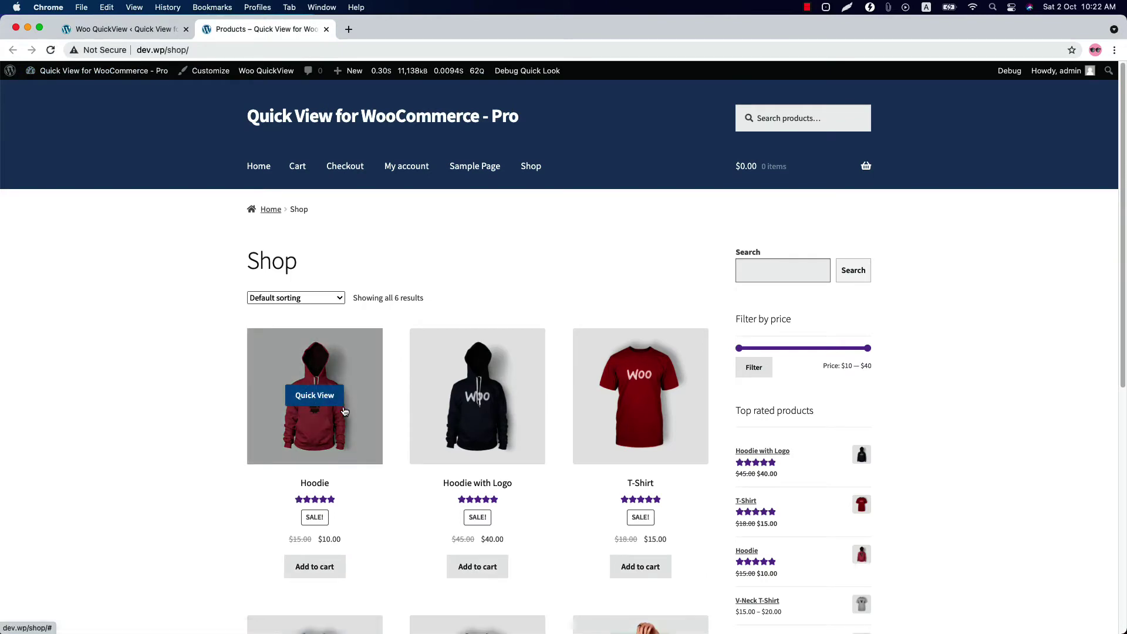
left_click(315, 396)
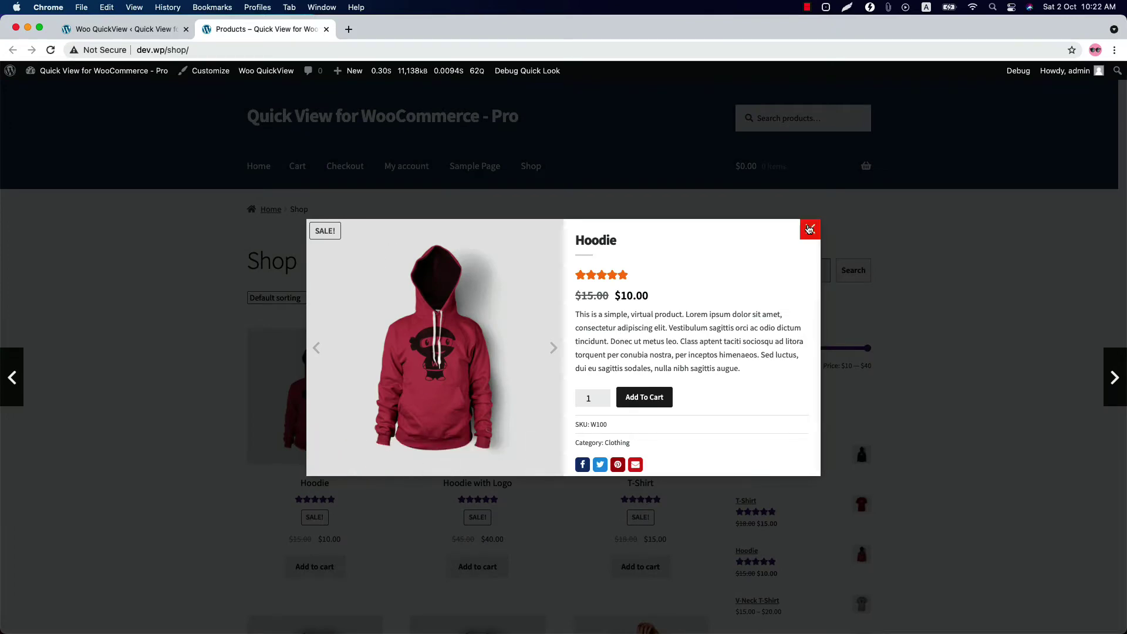
left_click(808, 230)
left_click(124, 29)
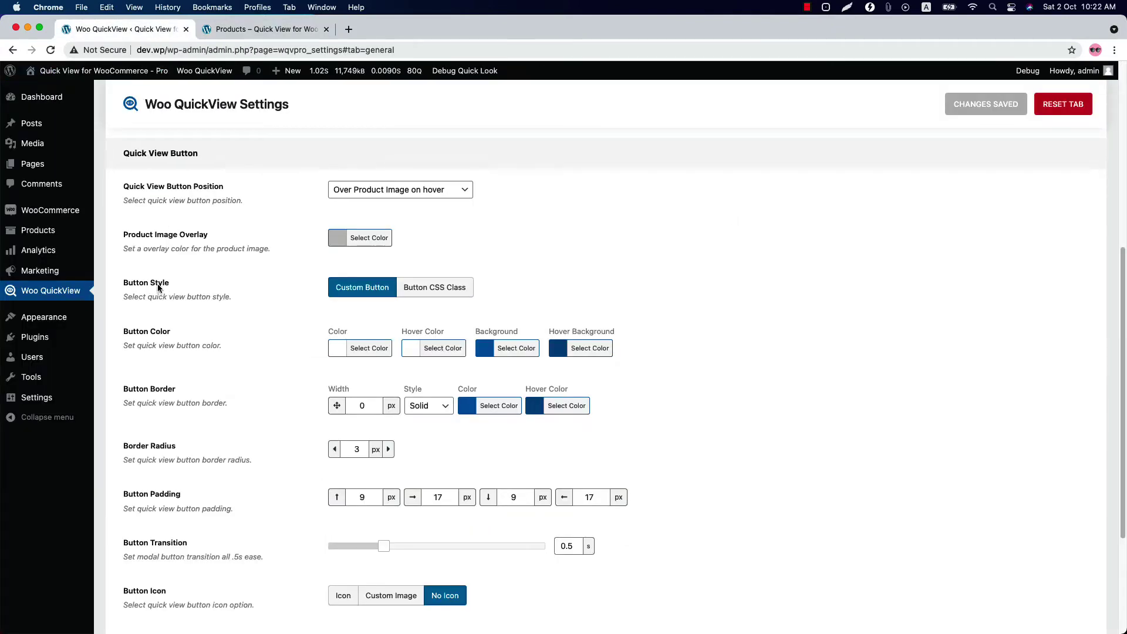
left_click(431, 295)
left_click(392, 339)
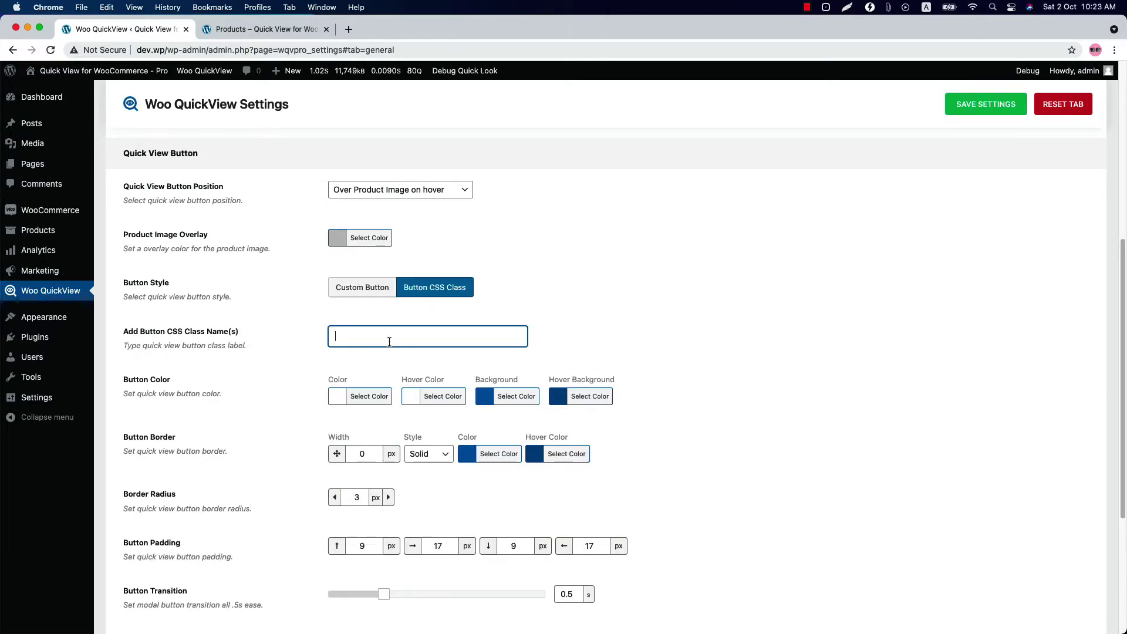
left_click(381, 288)
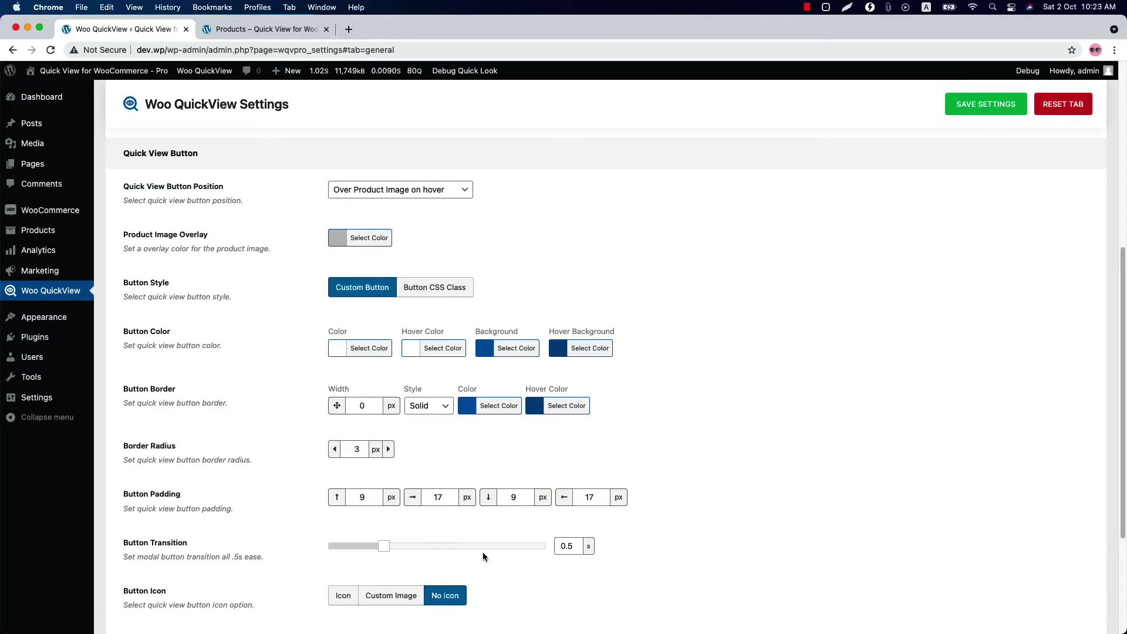
left_click(579, 546)
left_click(605, 546)
left_click(343, 595)
scroll(352, 528, "down", 3)
Save a 30px magnifier-icon button with its label hidden and preview it in the shop
left_click(442, 463)
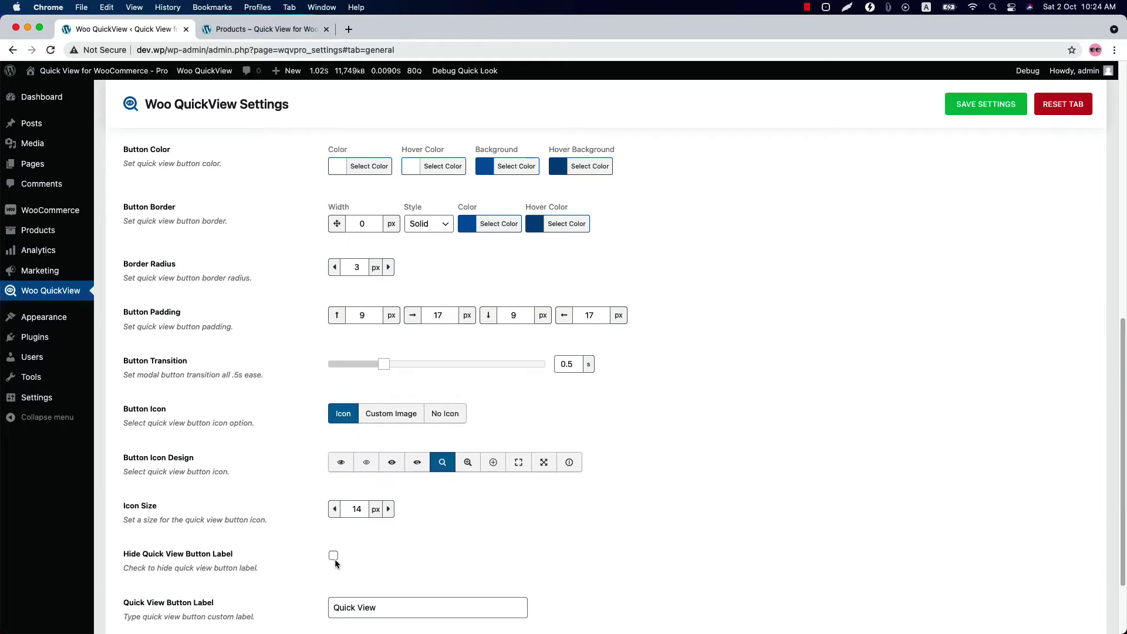
left_click(334, 555)
key("super+s")
left_click(267, 29)
left_click(50, 50)
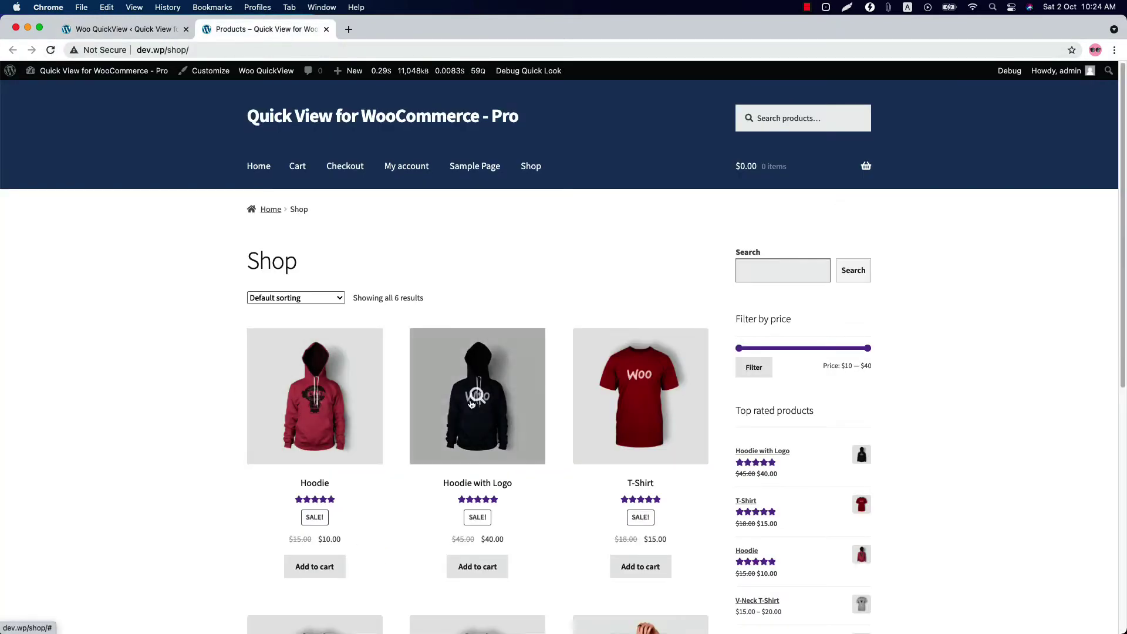
left_click(144, 29)
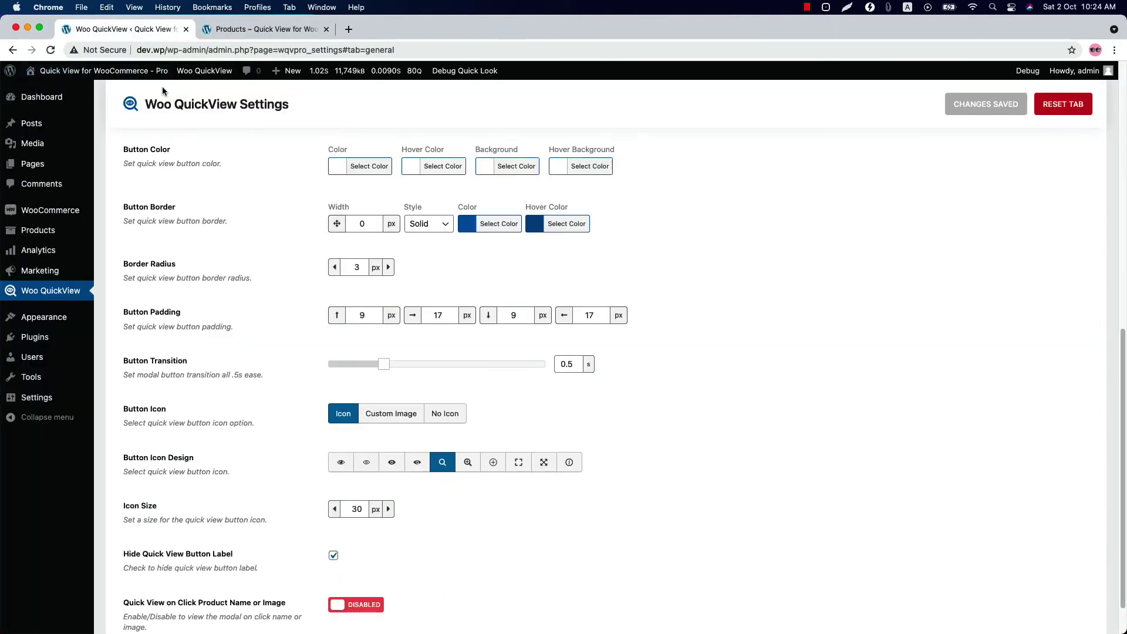
Try the pennant image from the media library as a custom icon, then remove it
left_click(445, 413)
left_click(333, 506)
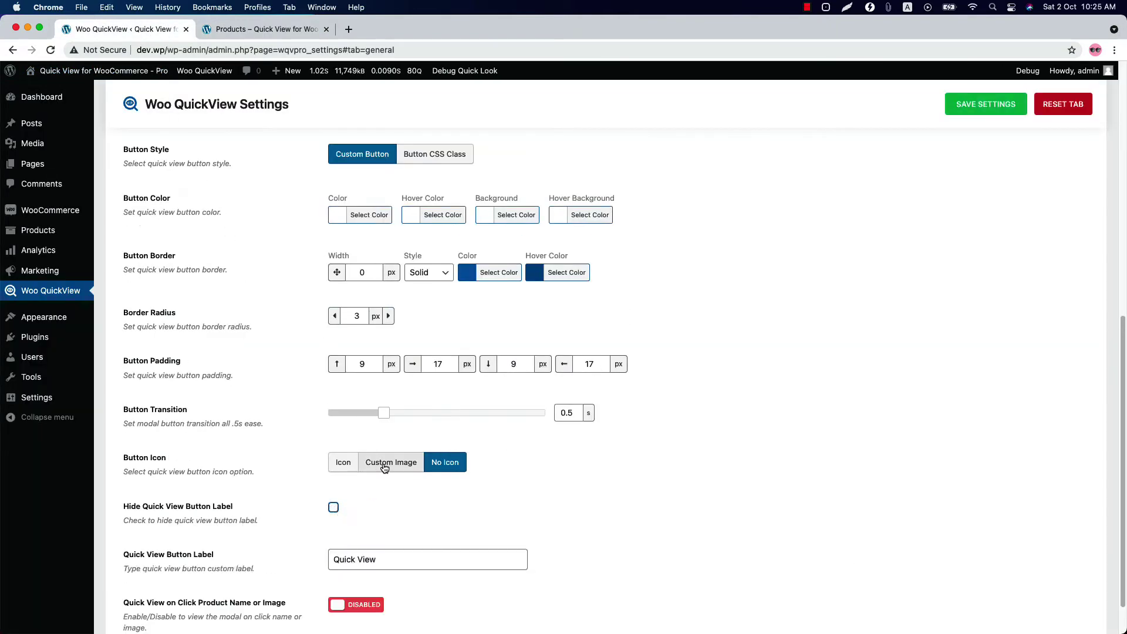
left_click(385, 464)
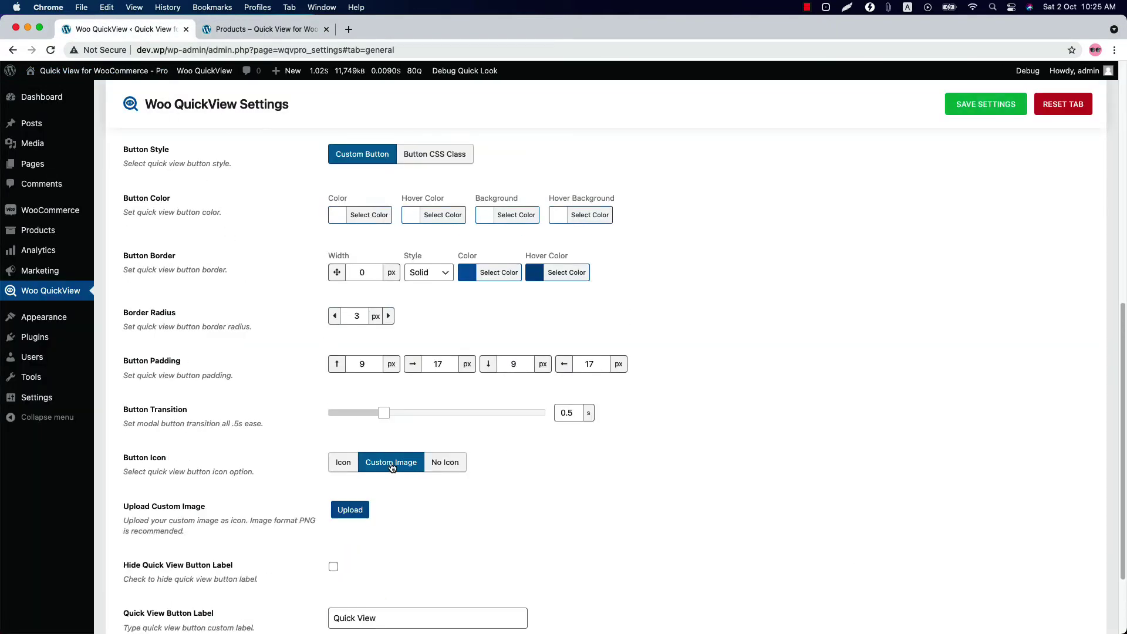
left_click(350, 511)
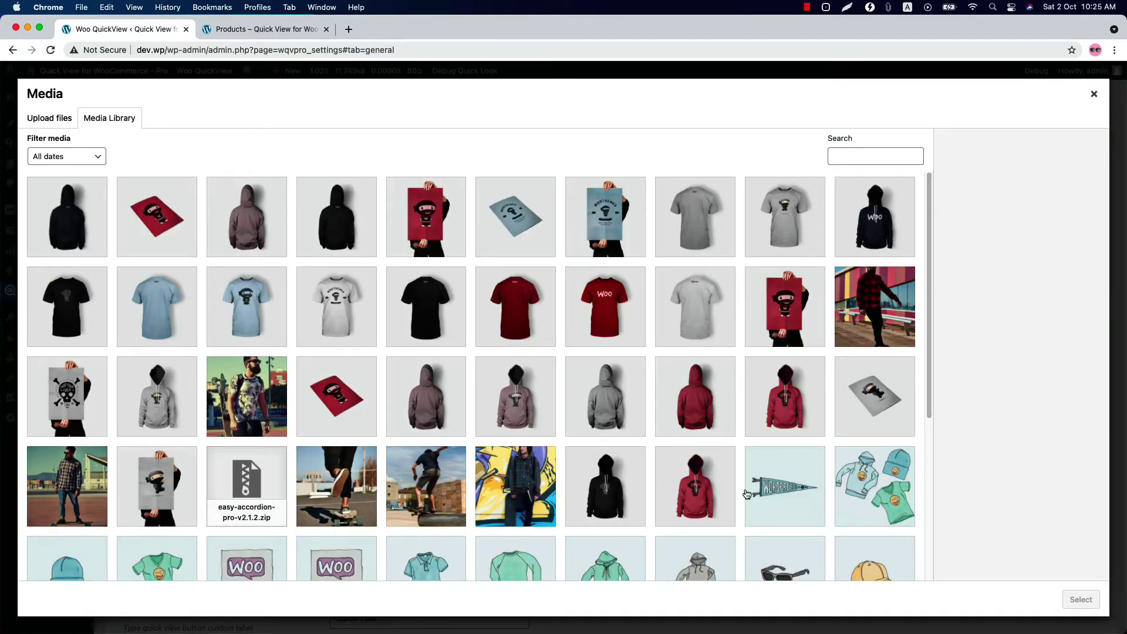
left_click(771, 492)
left_click(1065, 602)
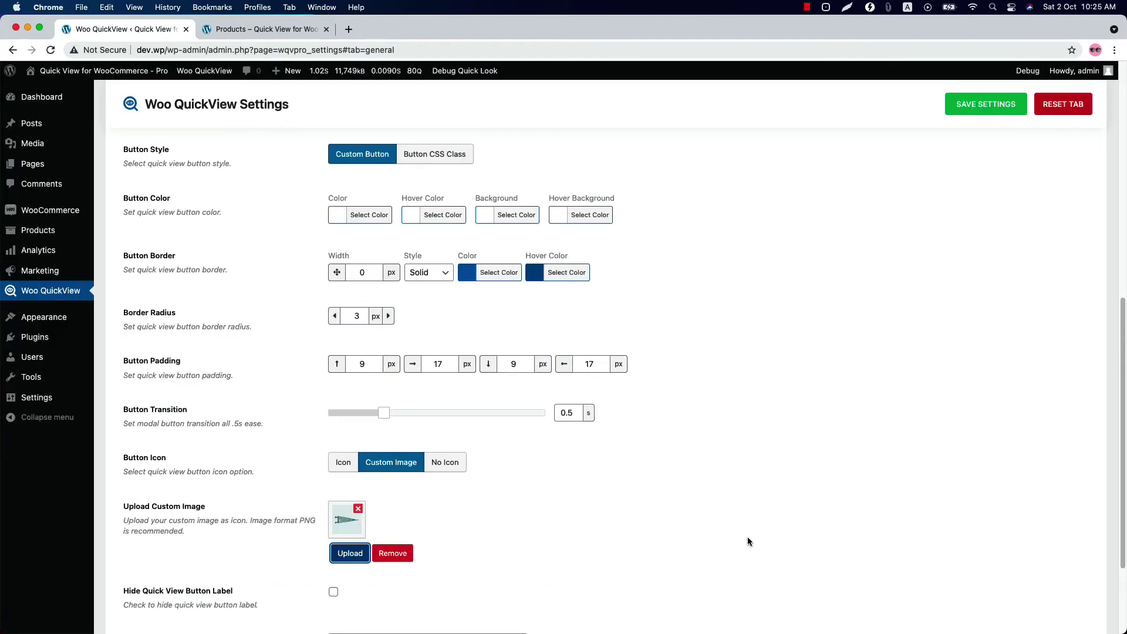
left_click(393, 553)
Set the button back to No Icon with its label shown
left_click(443, 463)
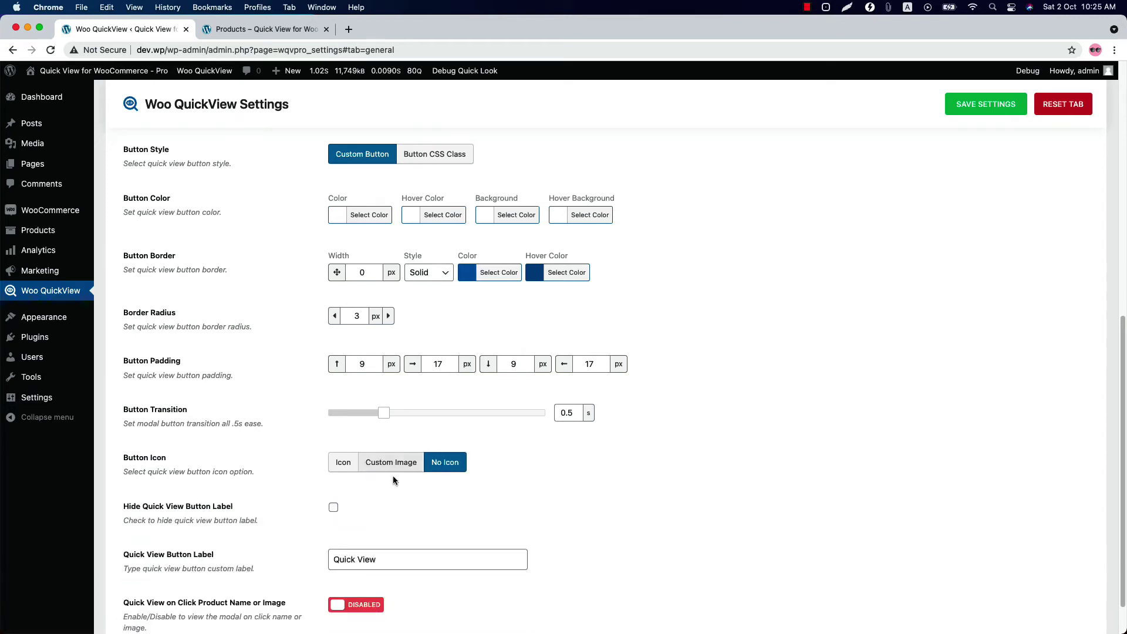
left_click(333, 509)
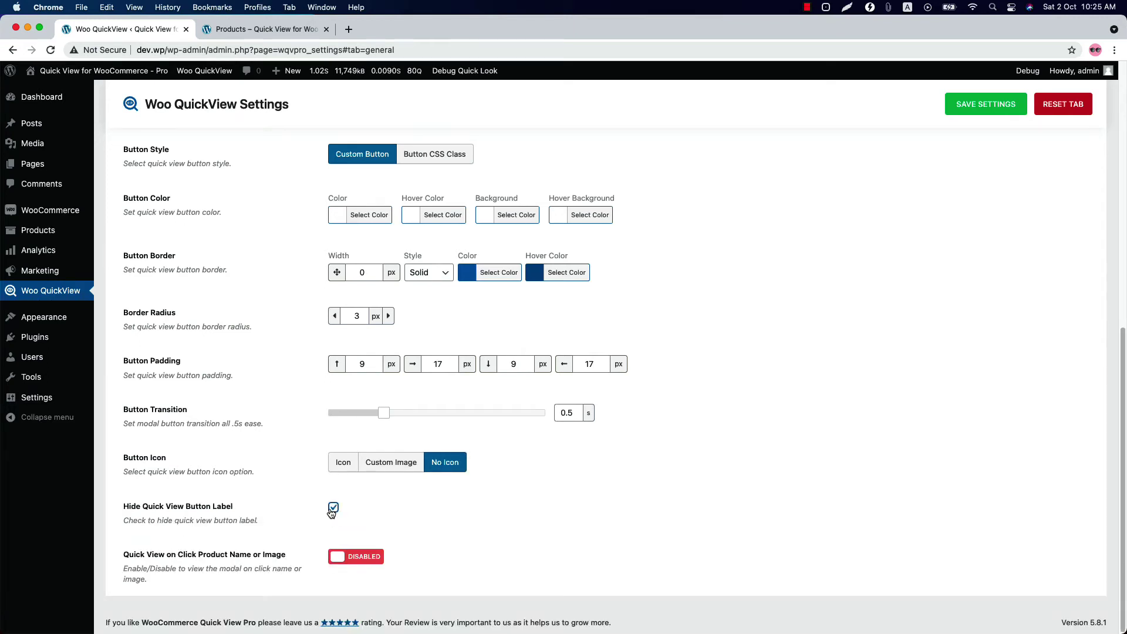
left_click(334, 508)
scroll(339, 444, "down", 2)
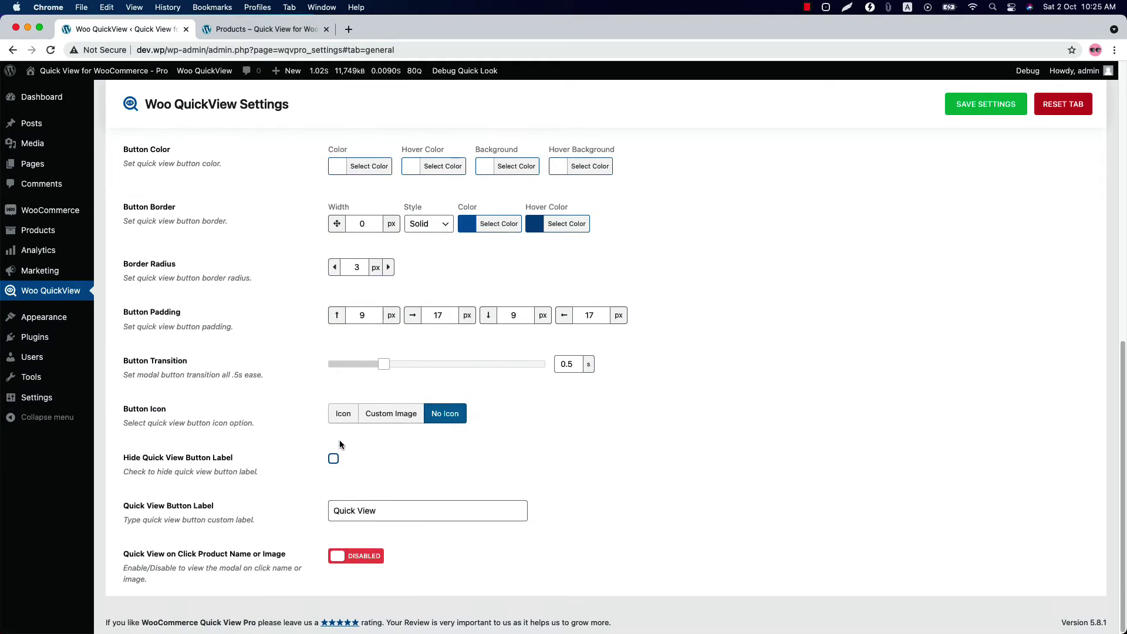
left_click(350, 511)
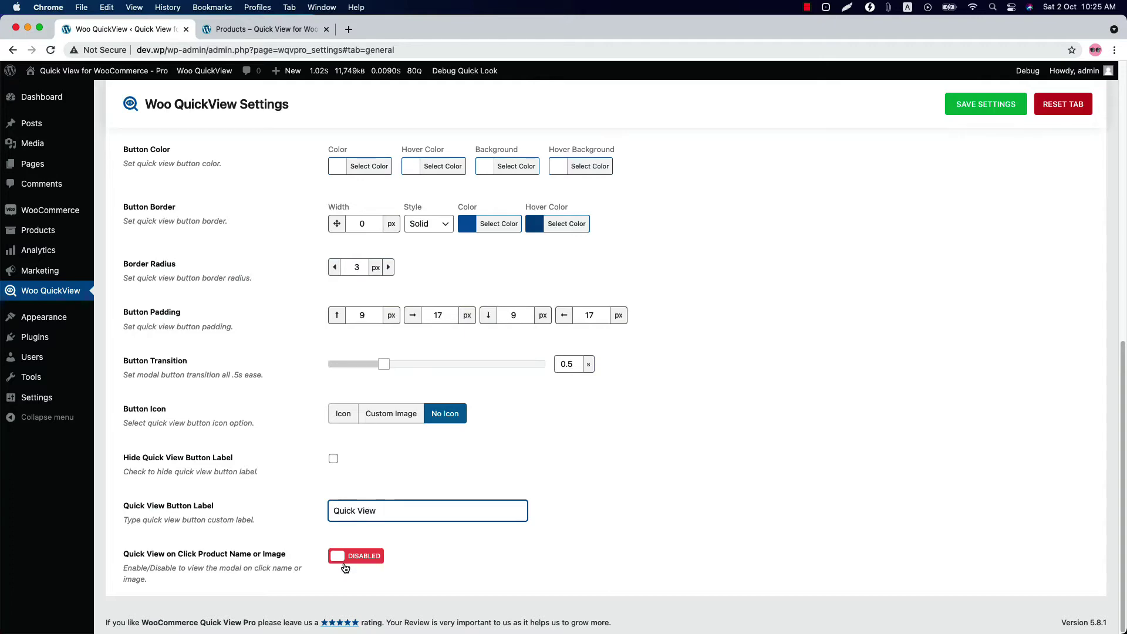
scroll(346, 564, "up", 15)
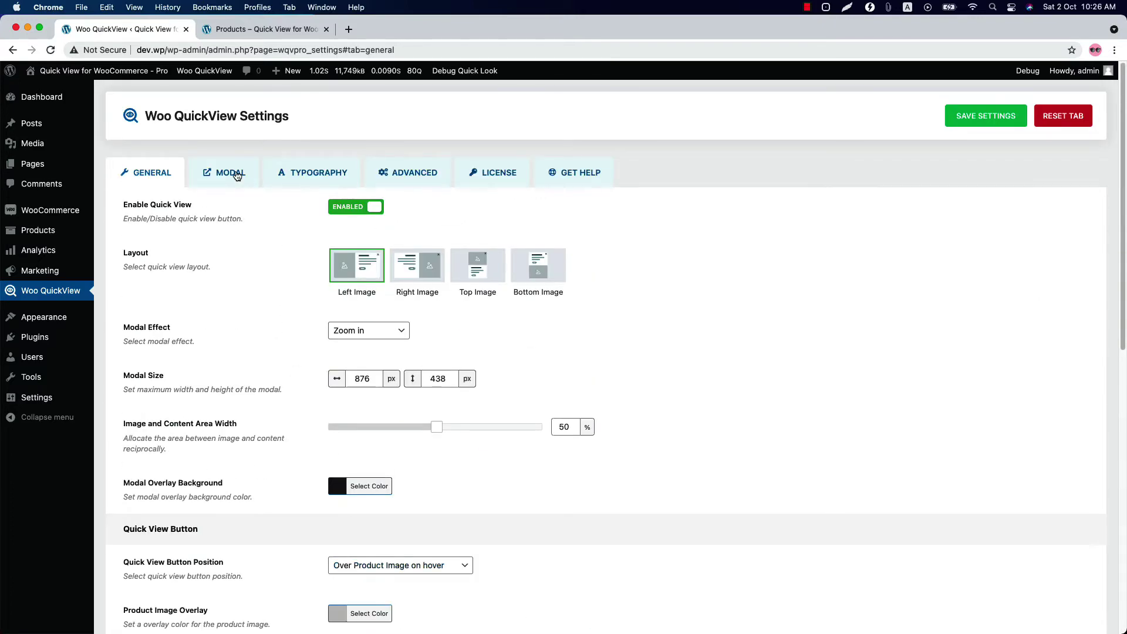
Open the Modal tab and toggle the sale flash off and back on
left_click(230, 173)
left_click(347, 240)
left_click(347, 240)
Preview the sale flash in the Hoodie quick view, then return to settings
left_click(259, 29)
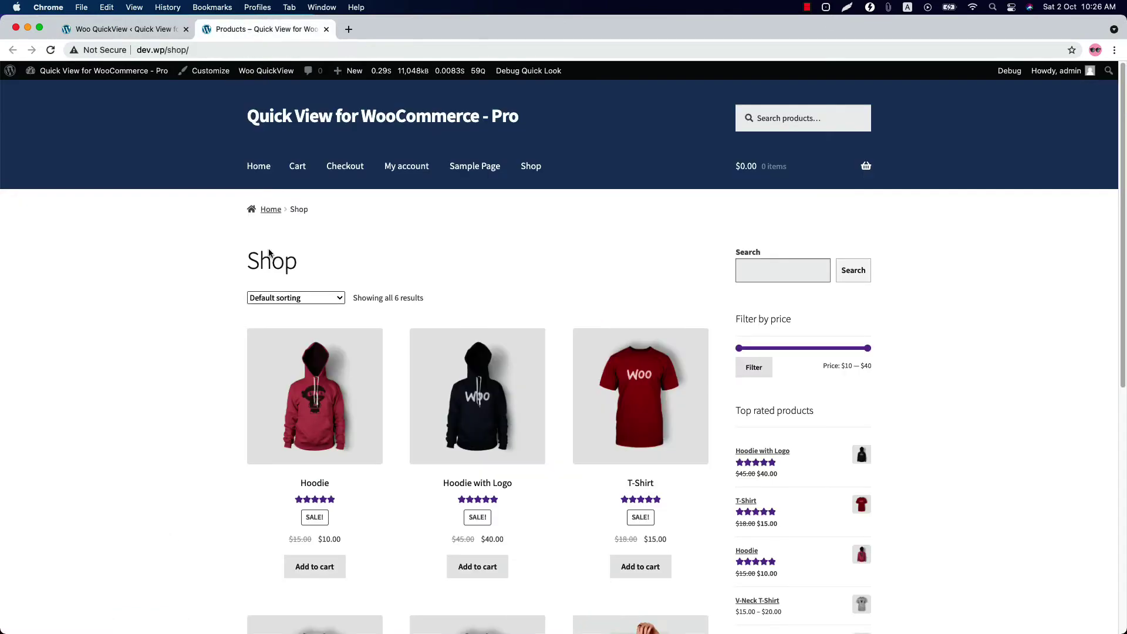
left_click(317, 394)
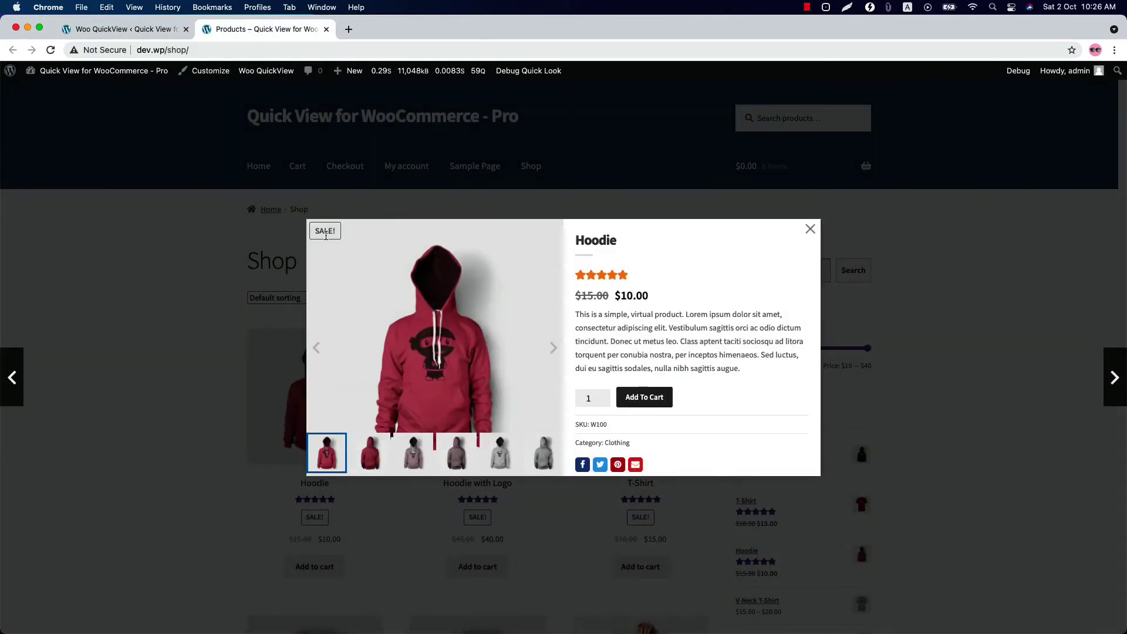
left_click(127, 30)
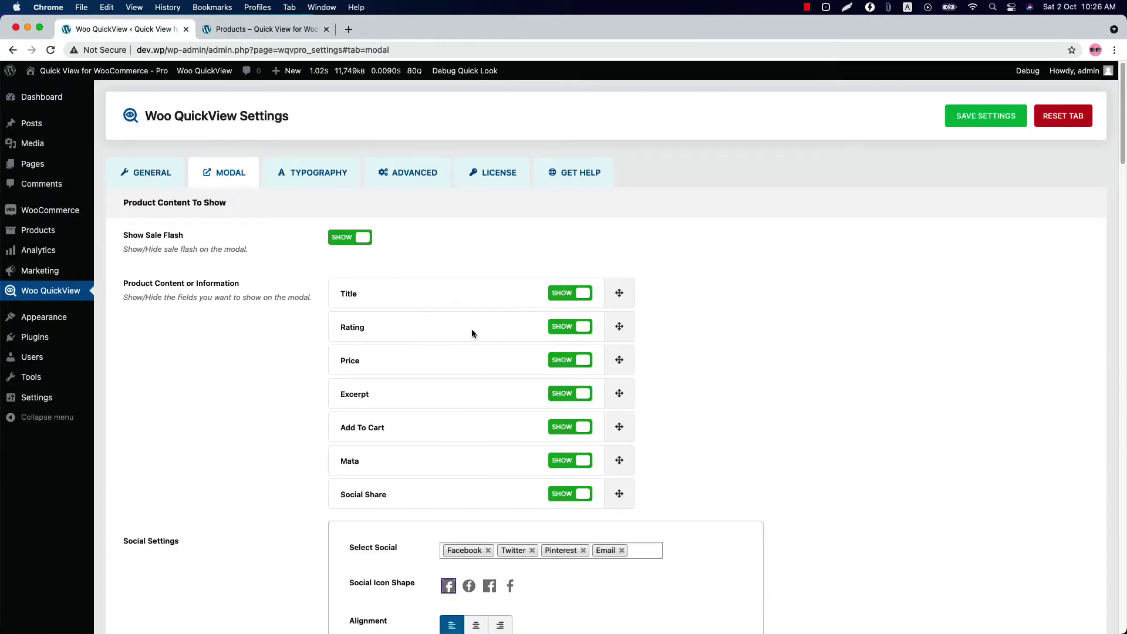
Move Rating below Price in the modal fields, leaving custom social icon colours off
mouse_move(440, 330)
left_mouse_down()
mouse_move(441, 380)
mouse_move(460, 326)
left_mouse_up()
scroll(458, 316, "down", 7)
scroll(447, 311, "up", 2)
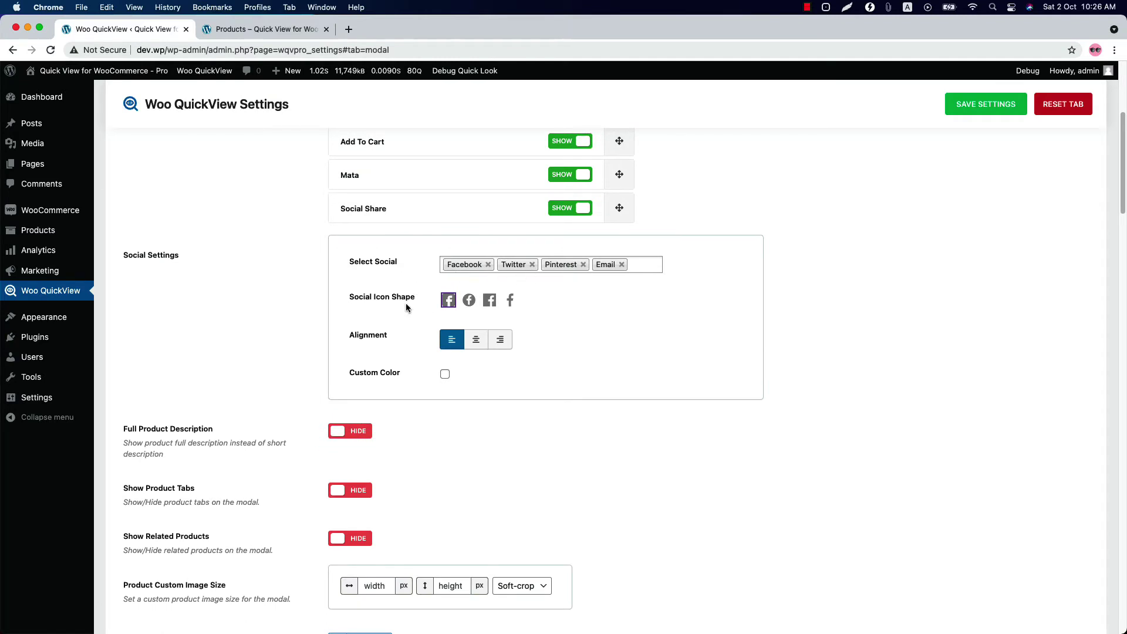
left_click(445, 375)
left_click(445, 374)
Keep the short description and set product tabs and related products to Show
left_click(361, 432)
left_click(364, 433)
left_click(355, 497)
left_click(354, 539)
Save, then check the Hoodie quick view's Reviews tab and related products in the shop
left_click(986, 104)
left_click(265, 28)
left_click(347, 566)
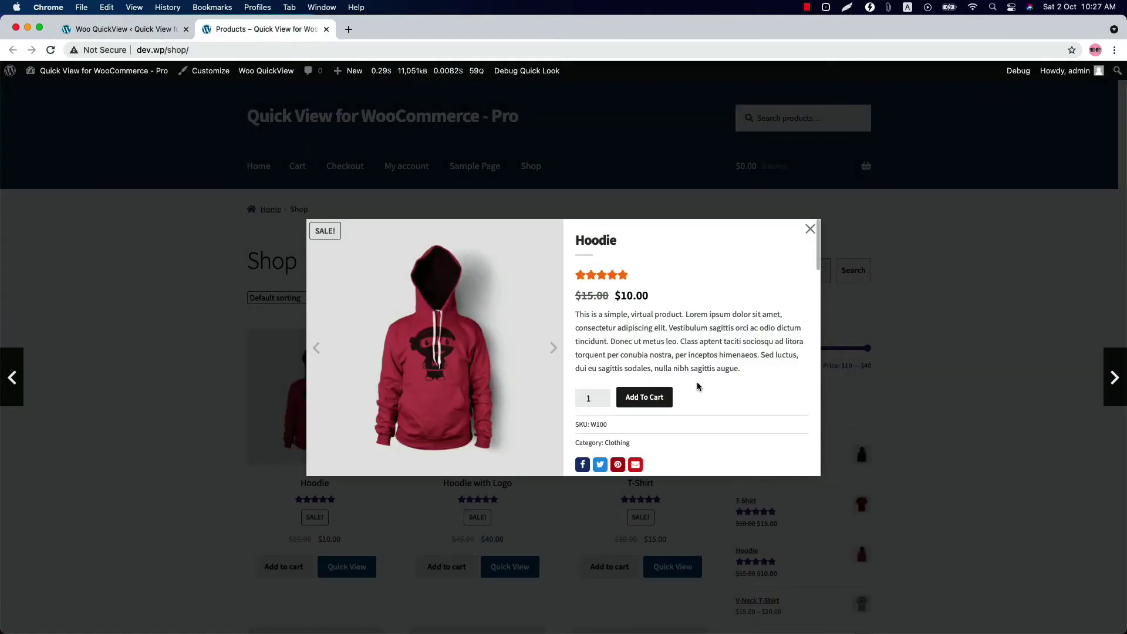
scroll(698, 386, "down", 5)
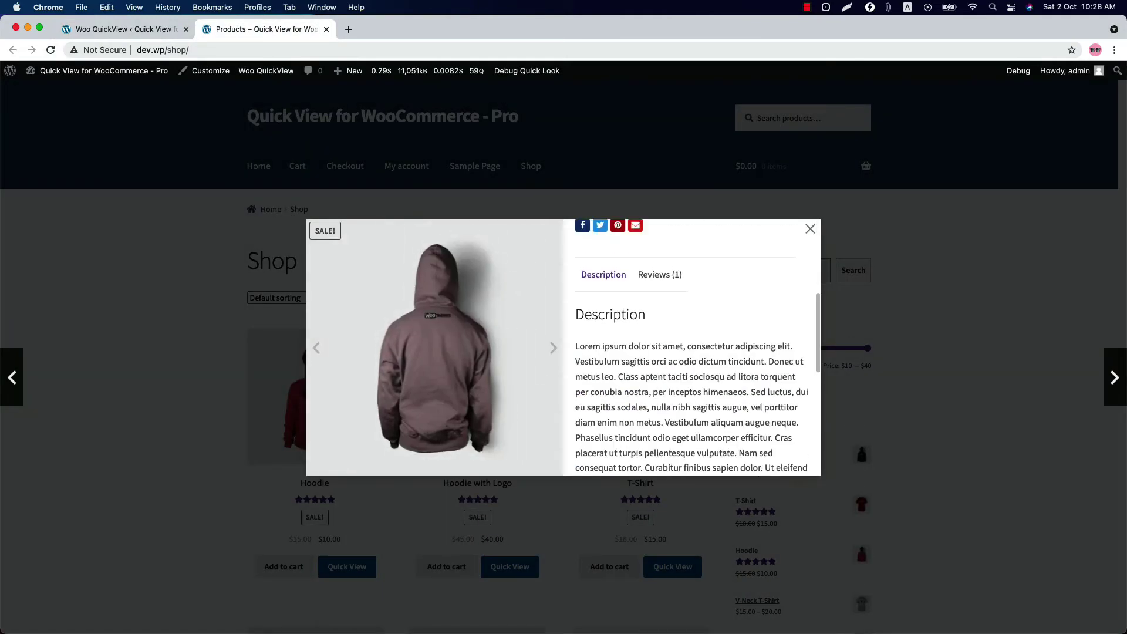
left_click(646, 304)
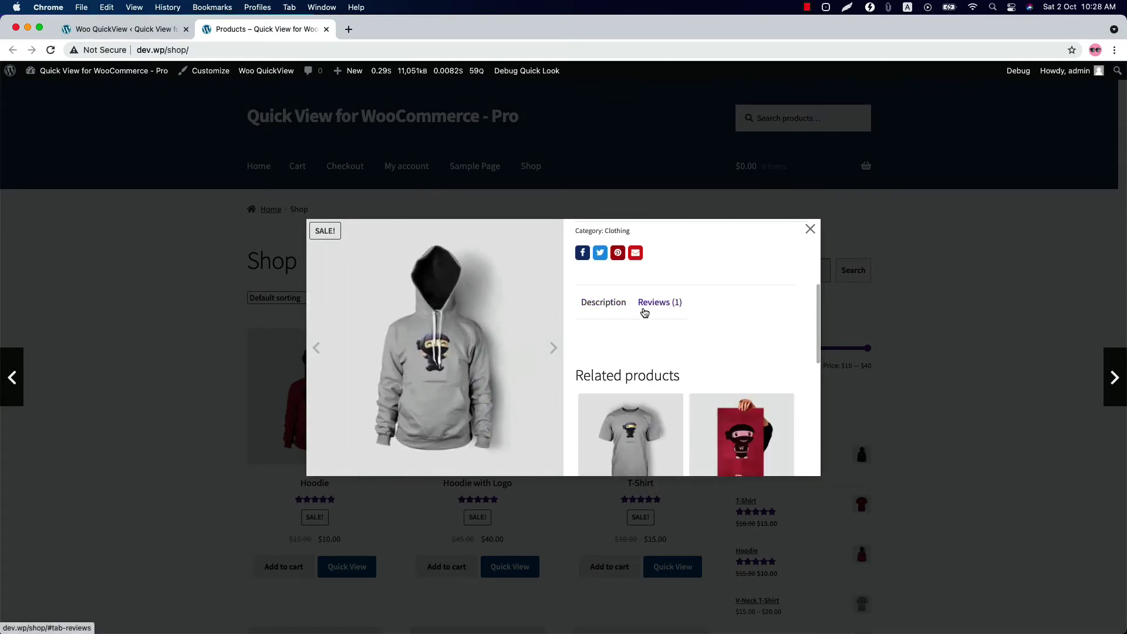
scroll(684, 378, "down", 6)
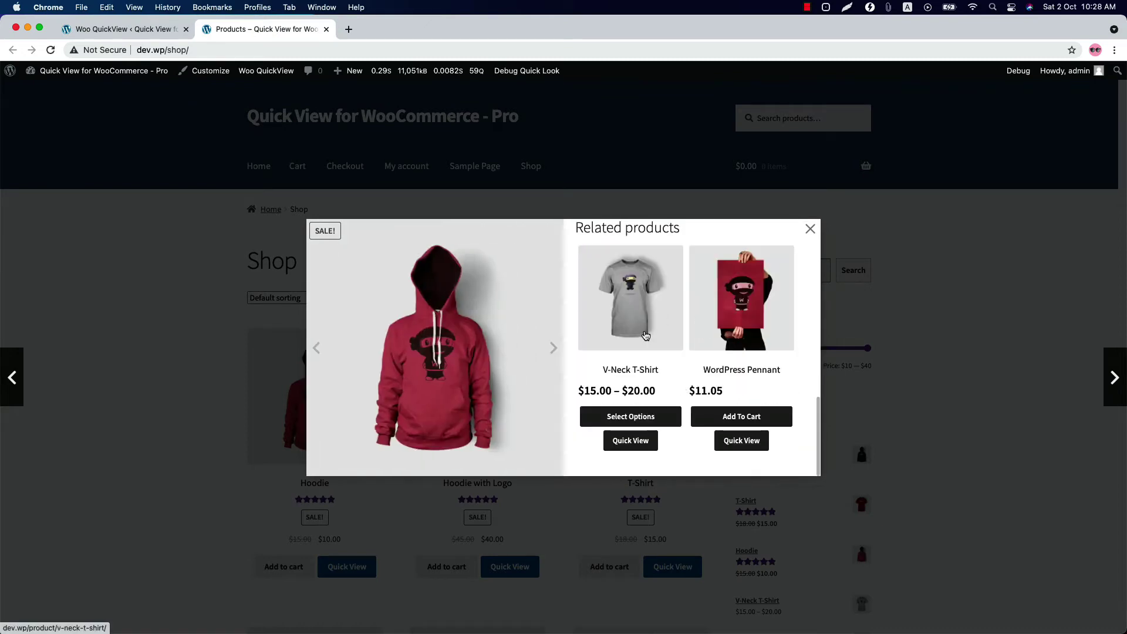
scroll(734, 368, "up", 10)
Set product tabs and related products back to Hide in the modal settings
key("super+alt+Left")
left_click(342, 379)
left_click(343, 427)
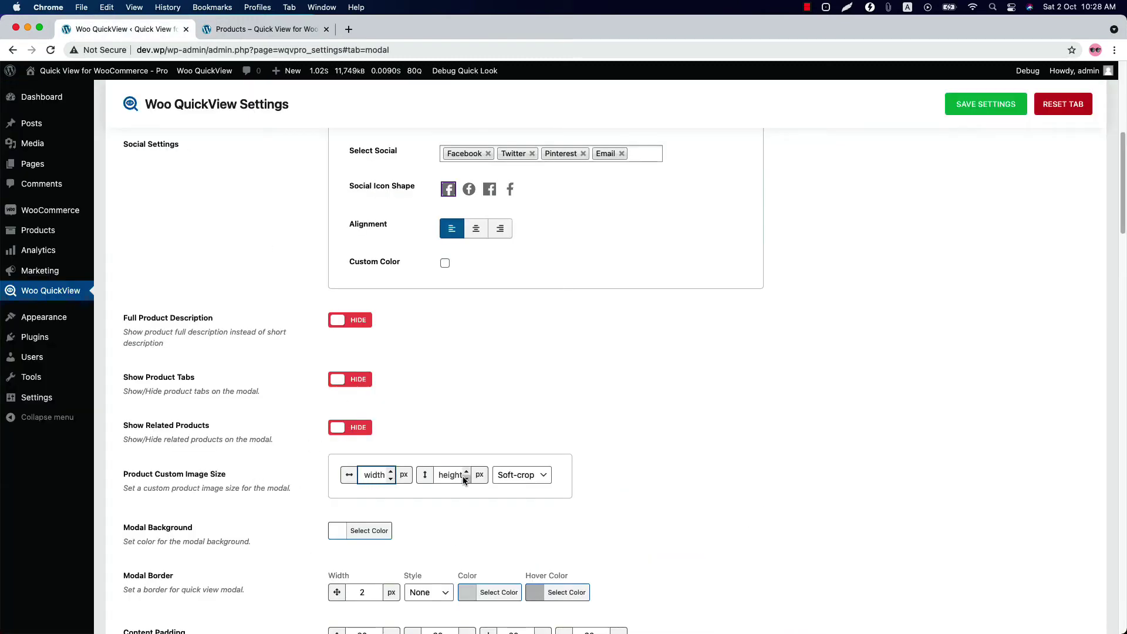
Keep Soft-crop image cropping and leave the modal background colour unchanged
left_click(520, 475)
left_click(615, 476)
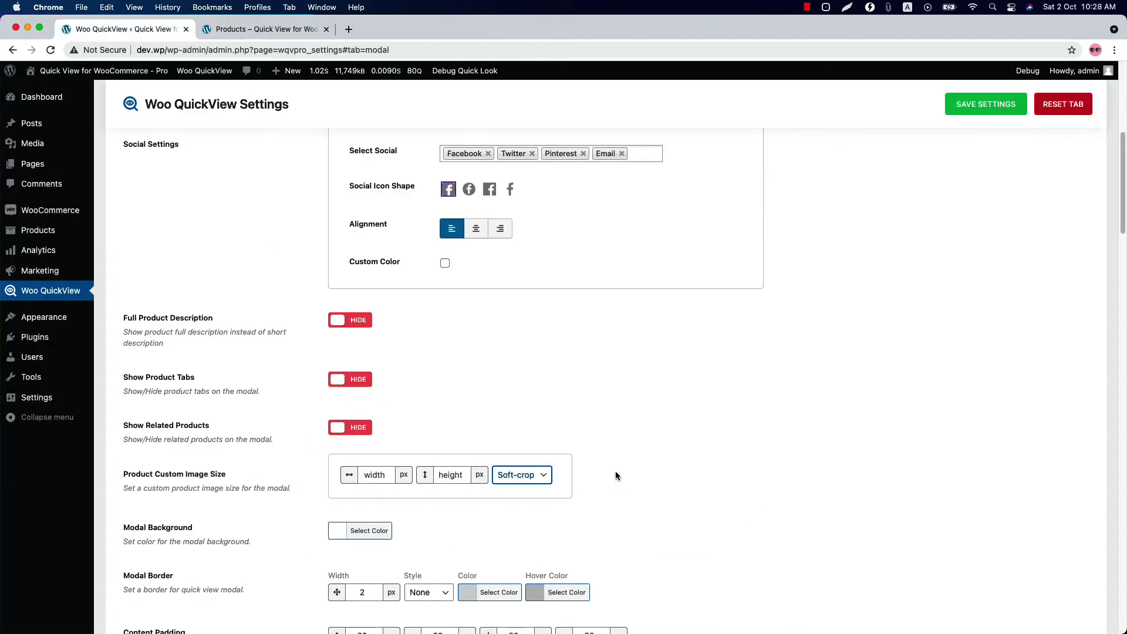
left_click(367, 530)
scroll(555, 521, "down", 3)
left_click(378, 429)
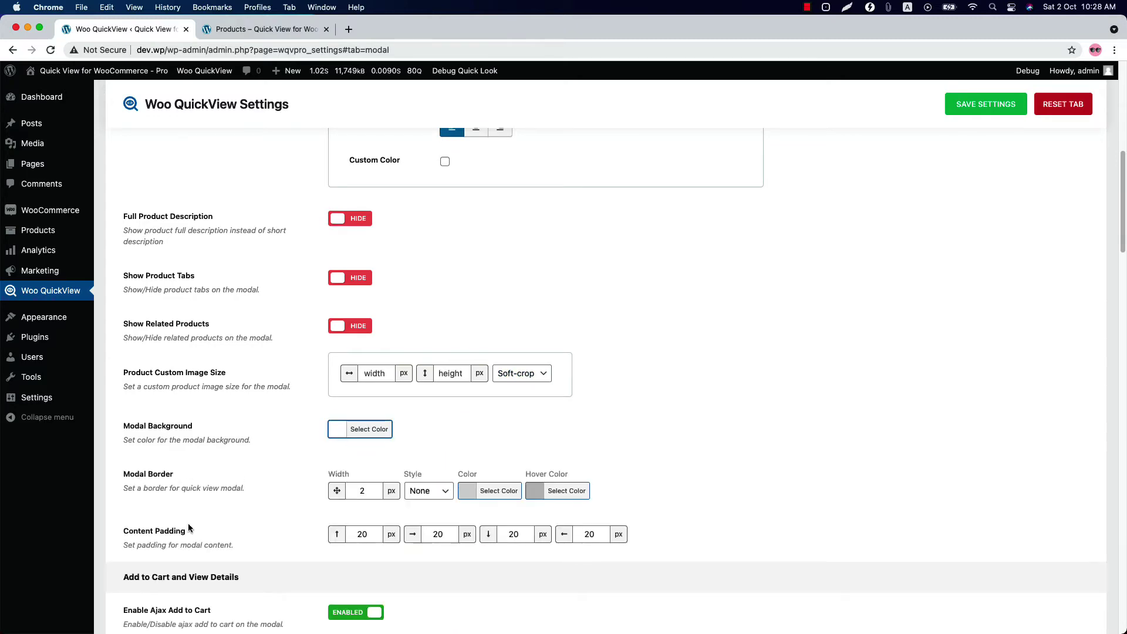
Keep Ajax add to cart on and review the add-to-cart button label and colour
scroll(488, 549, "down", 5)
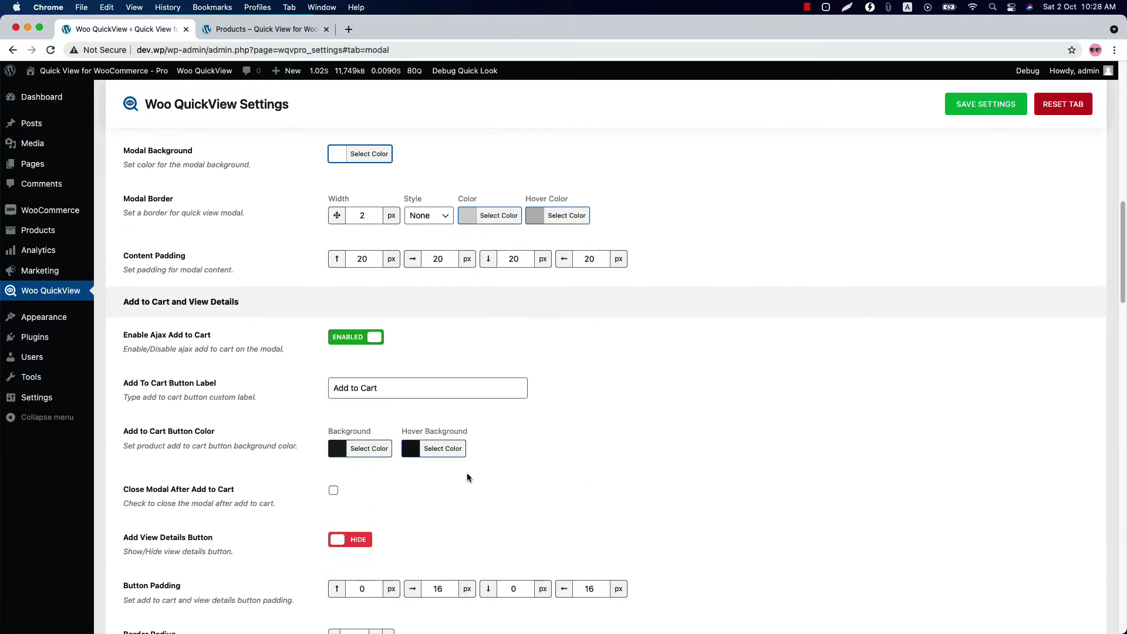
left_click(352, 341)
left_click(352, 341)
left_click(376, 392)
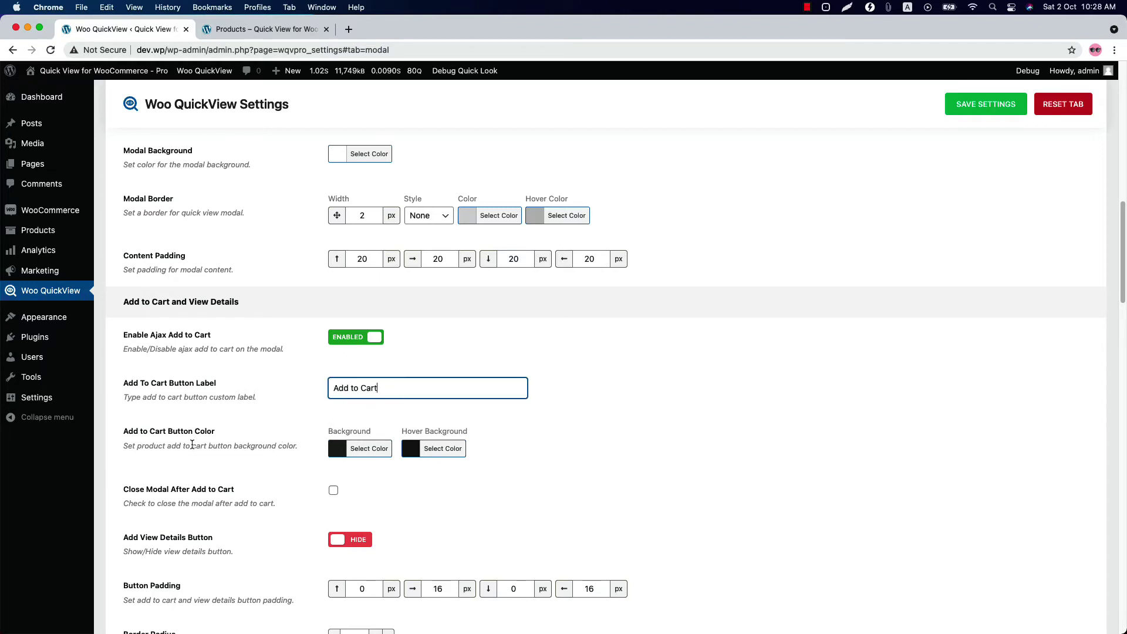
left_click(371, 449)
left_click(373, 449)
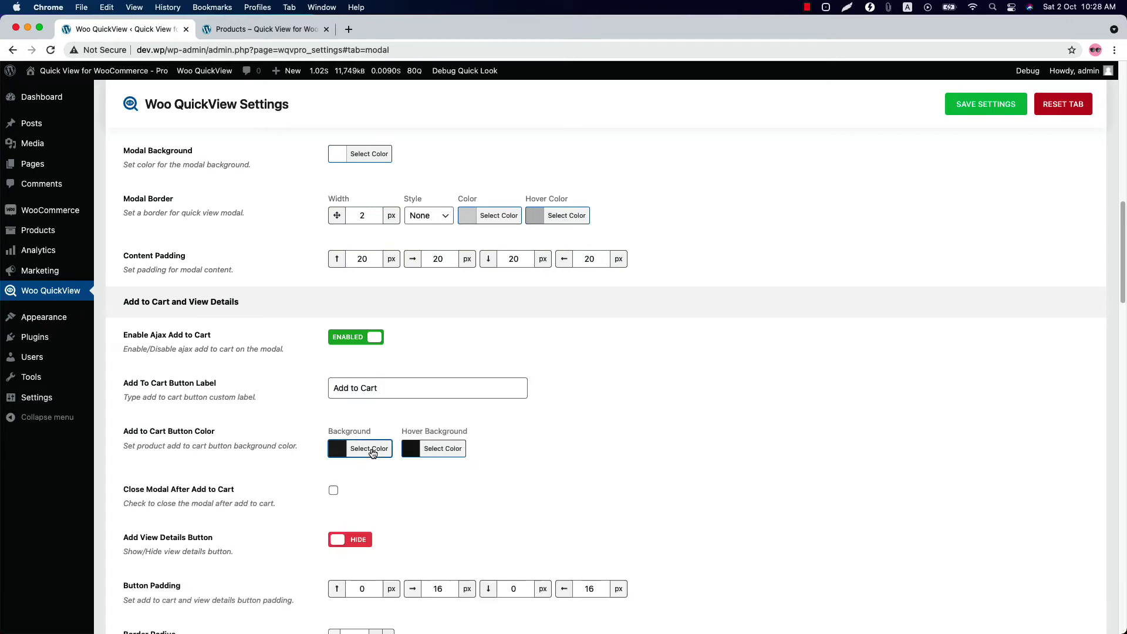
left_click(335, 492)
scroll(346, 446, "down", 5)
Show the View Details button, leave Open in a New Tab unchecked, and save
left_click(354, 264)
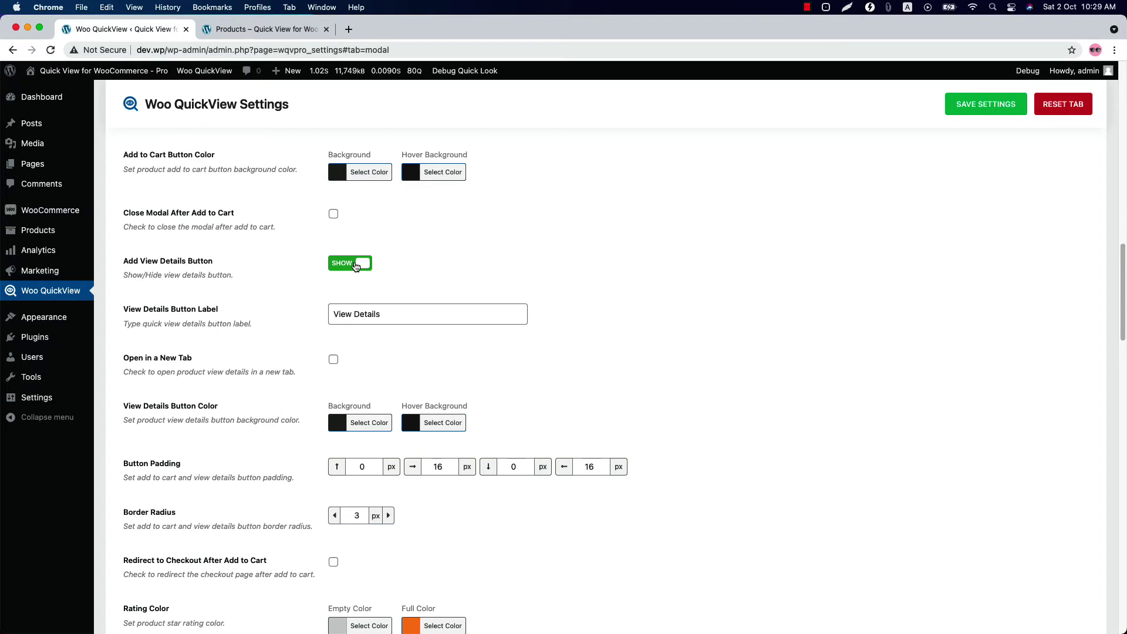
left_click(354, 314)
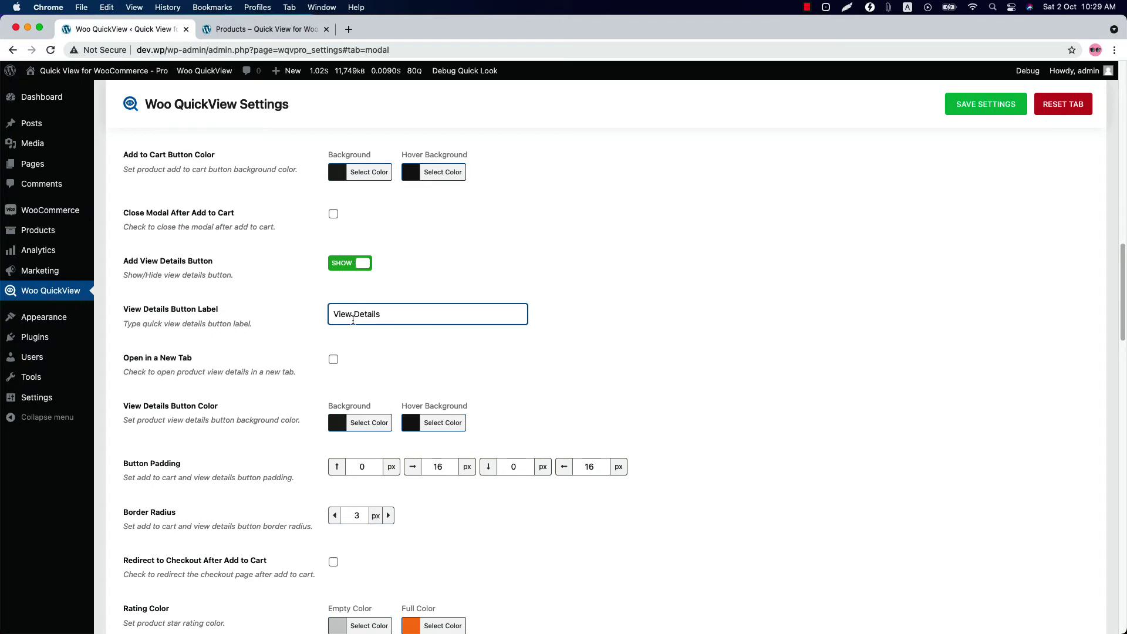
left_click(333, 360)
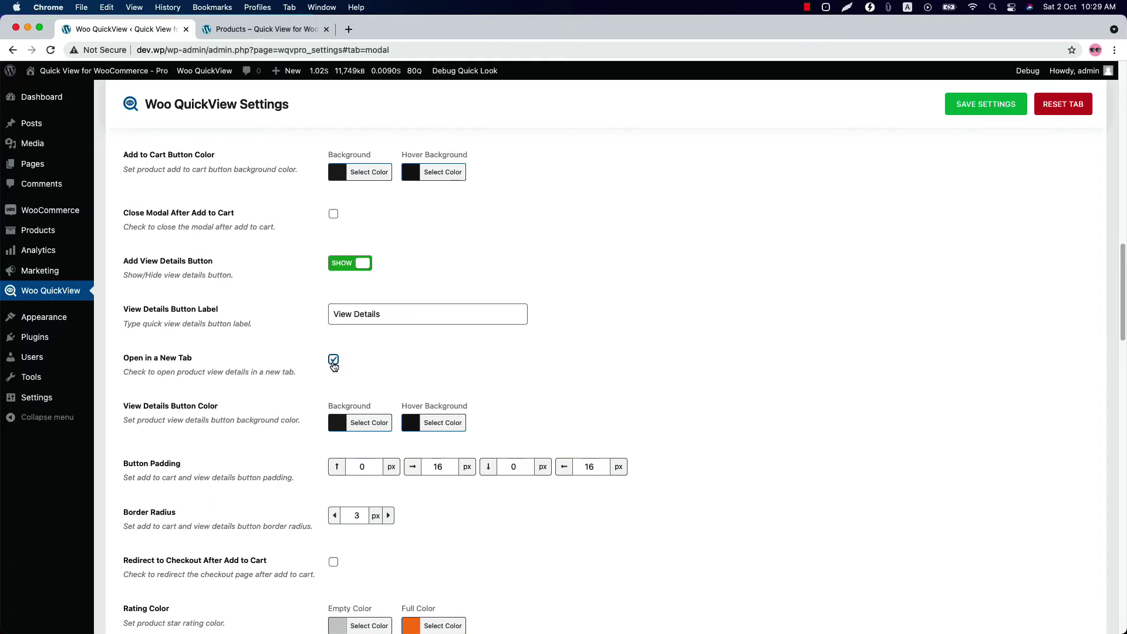
left_click(333, 360)
left_click(1000, 105)
left_click(278, 36)
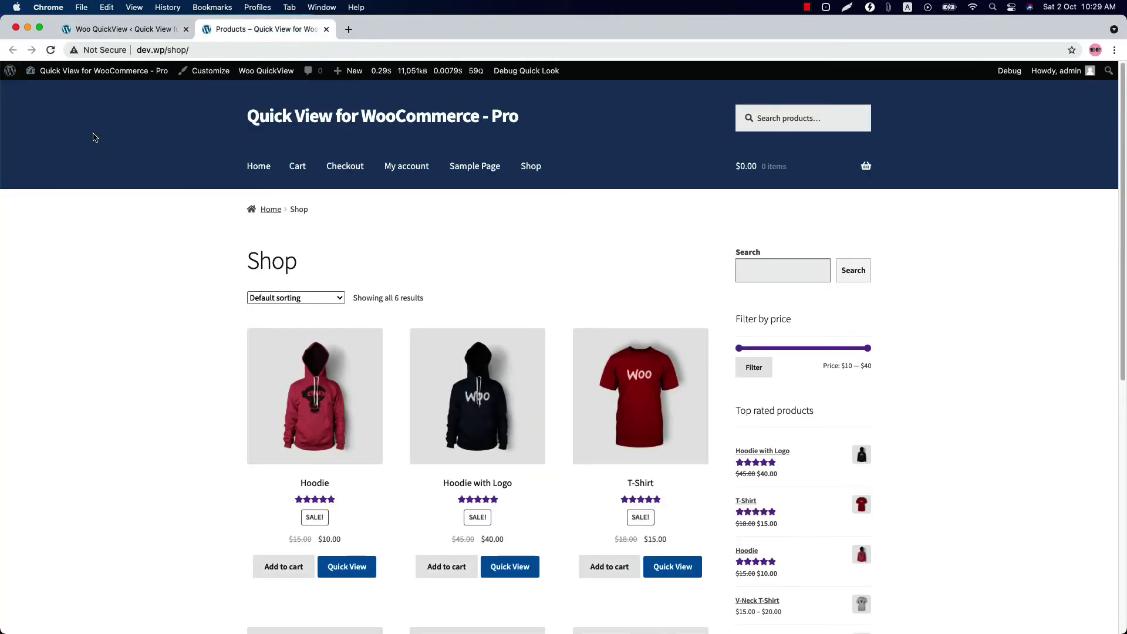
Inspect the View Details button in the Hoodie quick view, then return to Woo QuickView settings
left_click(347, 567)
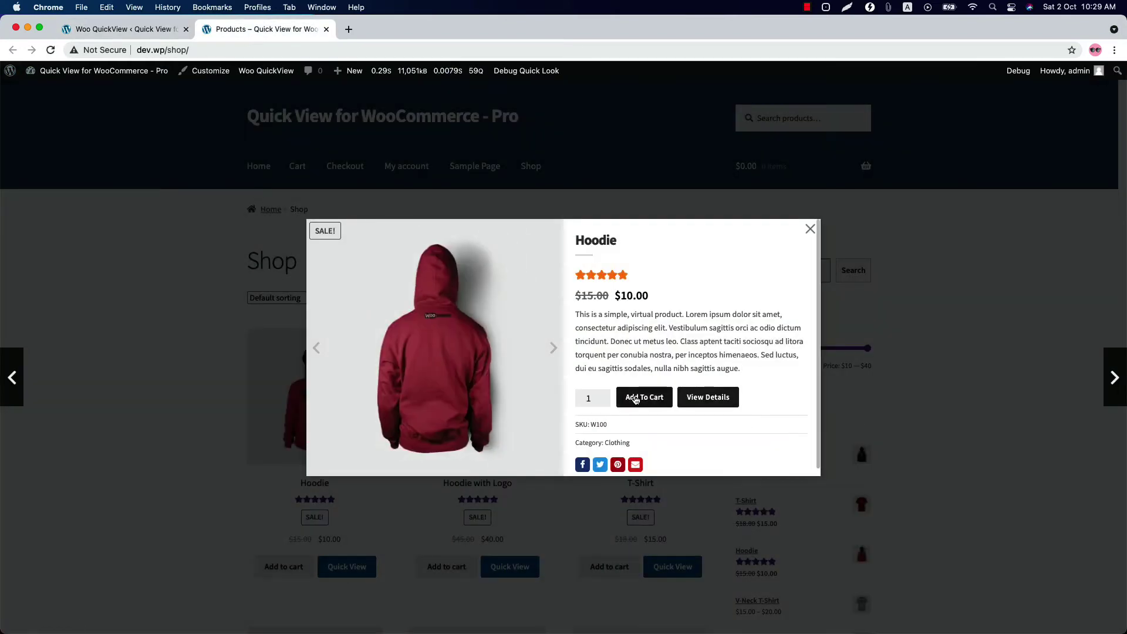
left_click(157, 39)
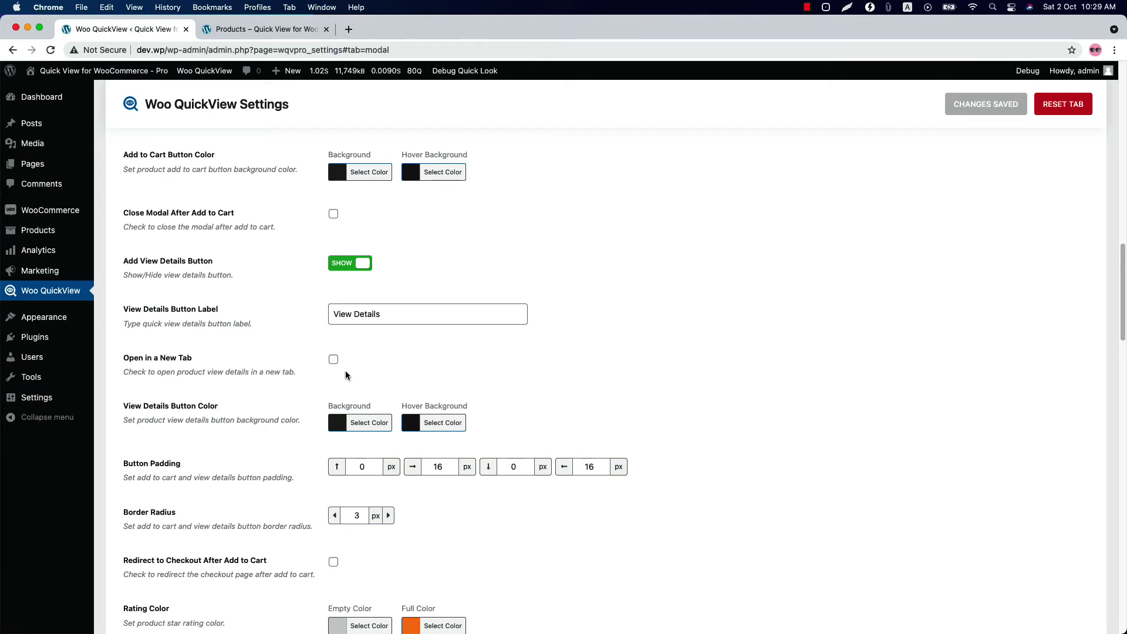
scroll(346, 377, "down", 1)
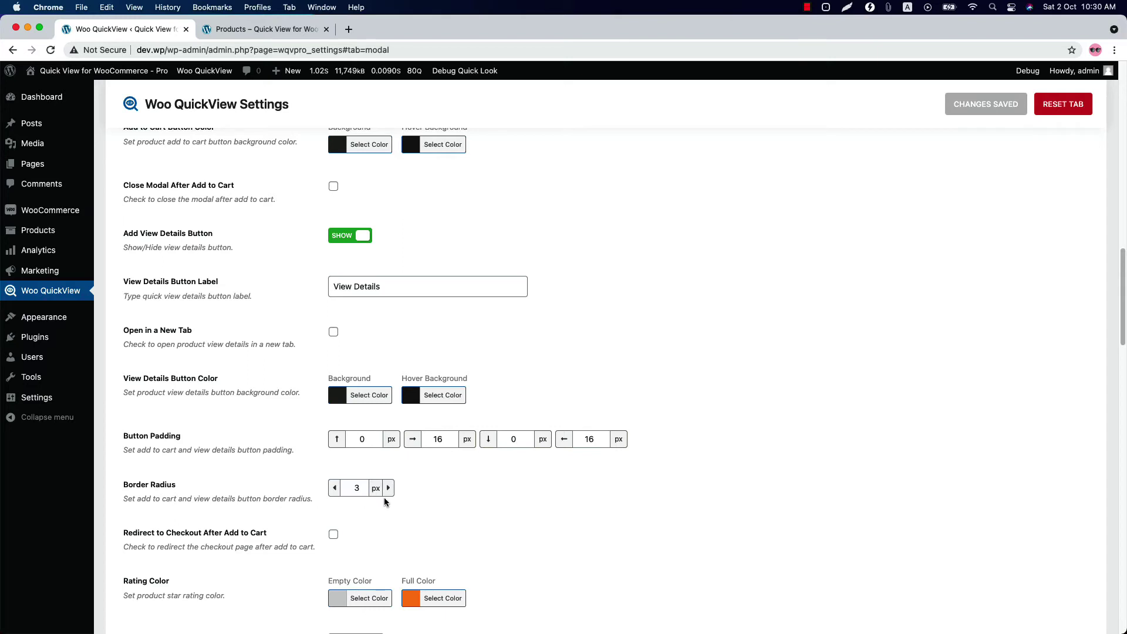
Try and revert the redirect-to-checkout, empty star colour and wishlist quick view options
left_click(333, 535)
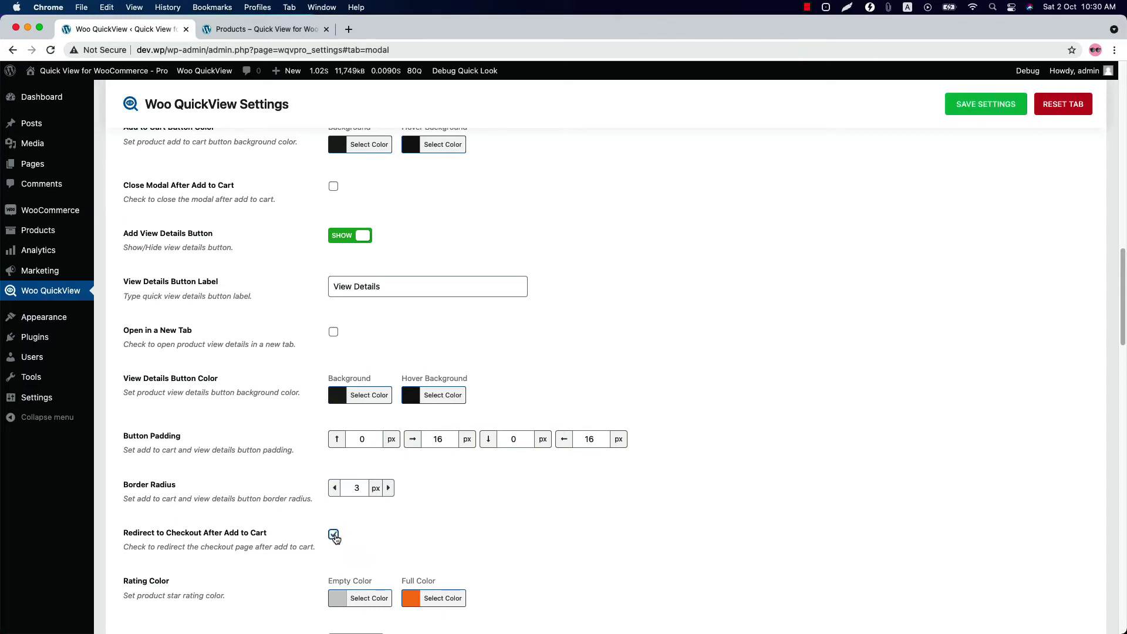
left_click(333, 535)
scroll(334, 529, "down", 4)
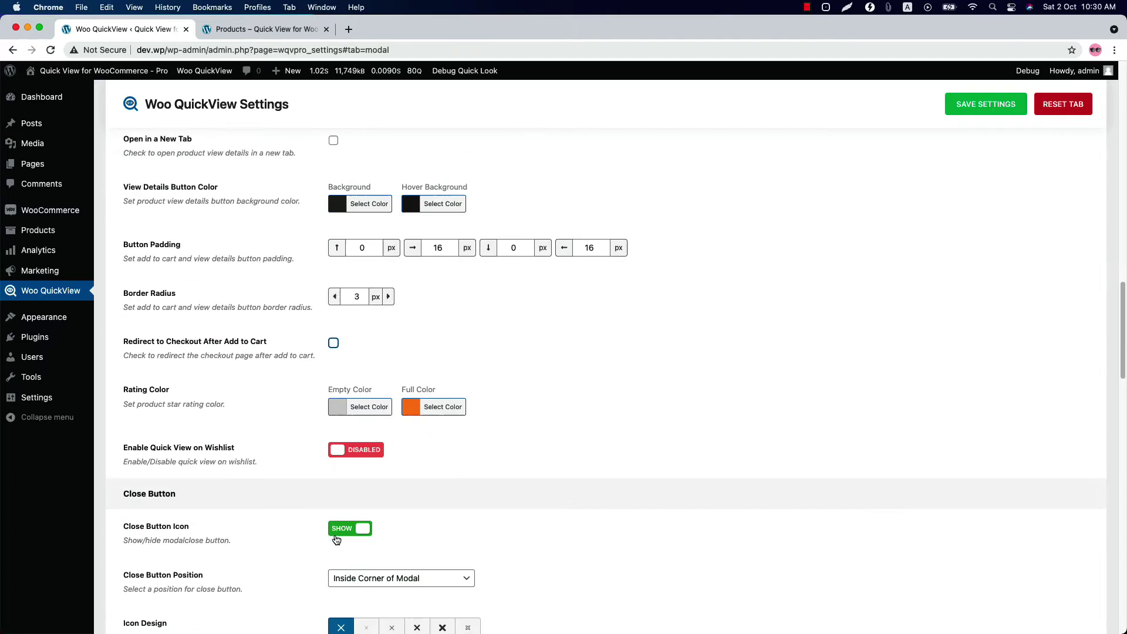
left_click(362, 388)
left_click(360, 388)
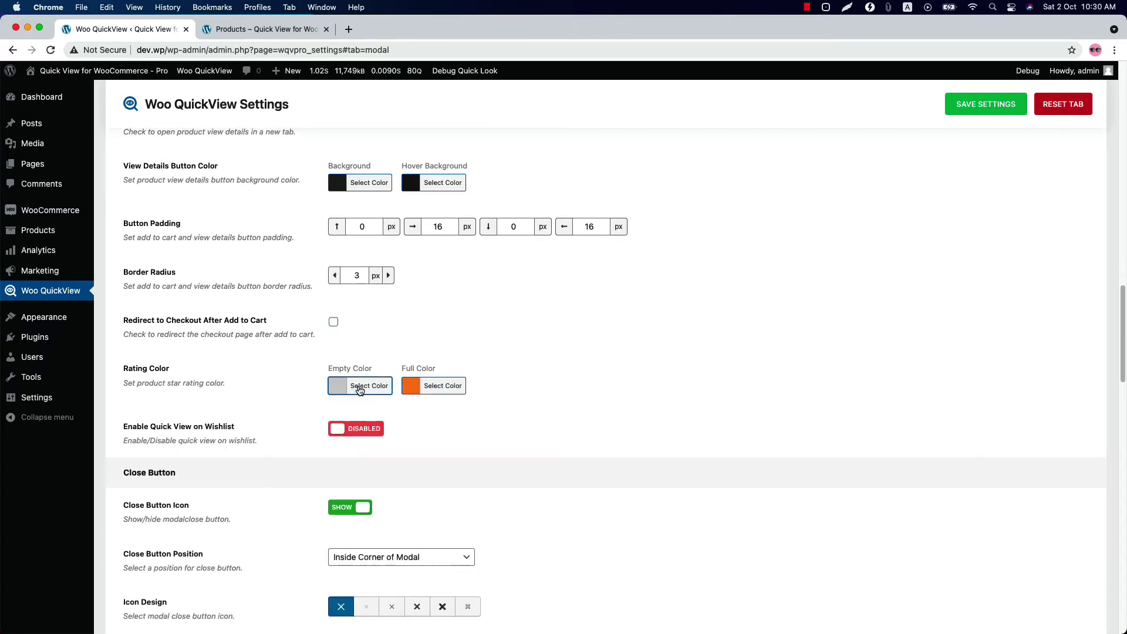
left_click(358, 434)
left_click(358, 434)
scroll(358, 437, "down", 2)
Set Close Button Position to Outside Corner of Modal, save, and reload the shop page
left_click(354, 415)
left_click(355, 416)
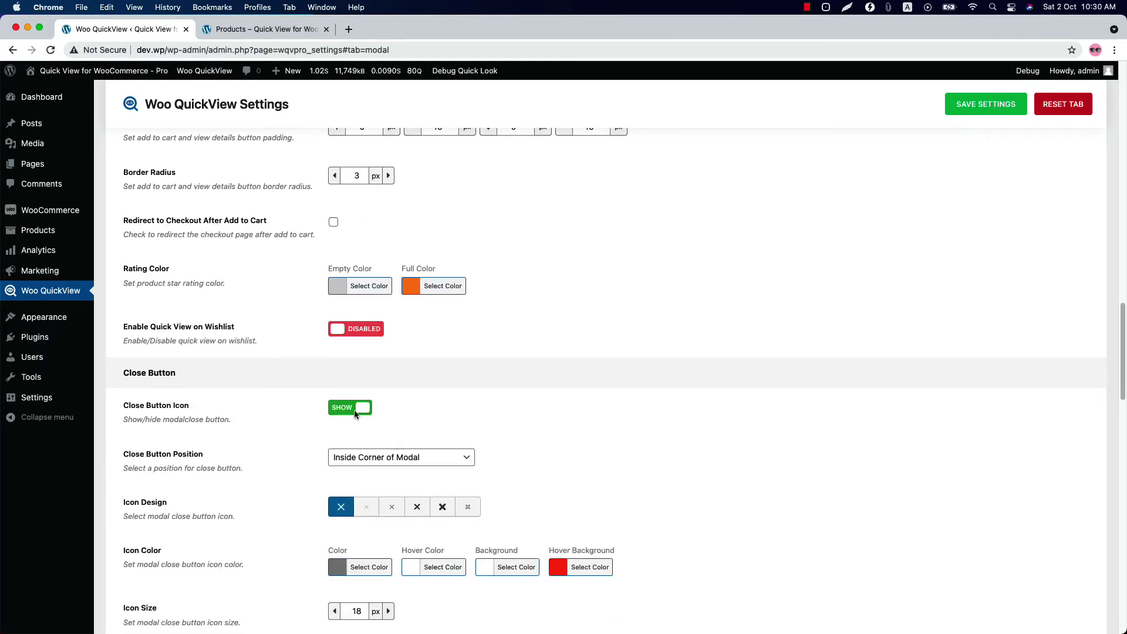
left_click(379, 459)
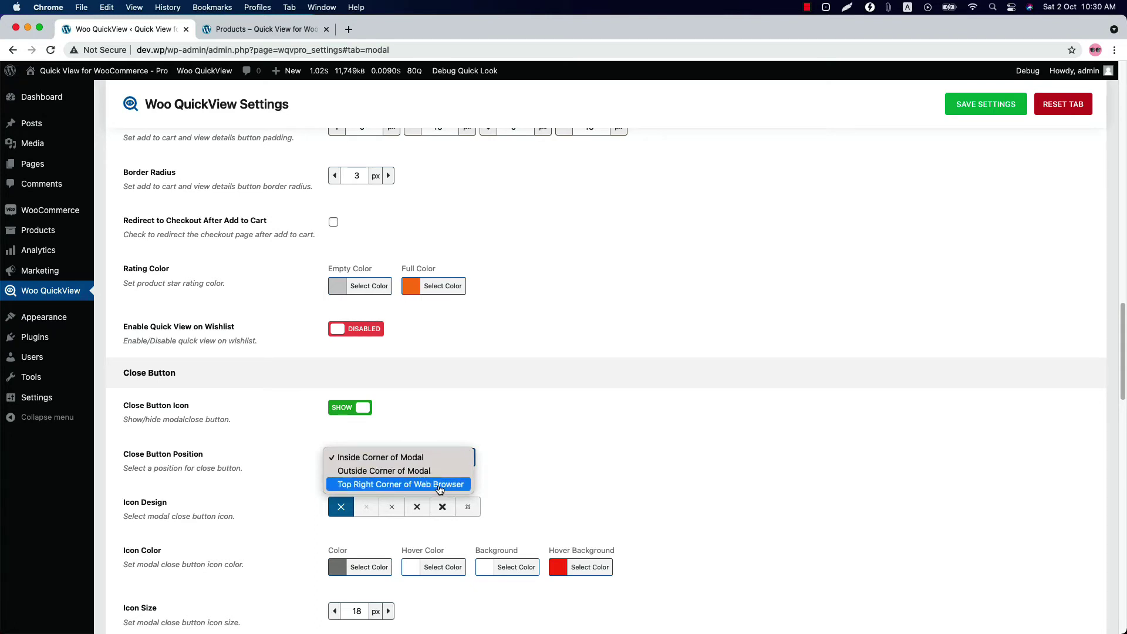
left_click(403, 475)
left_click(970, 100)
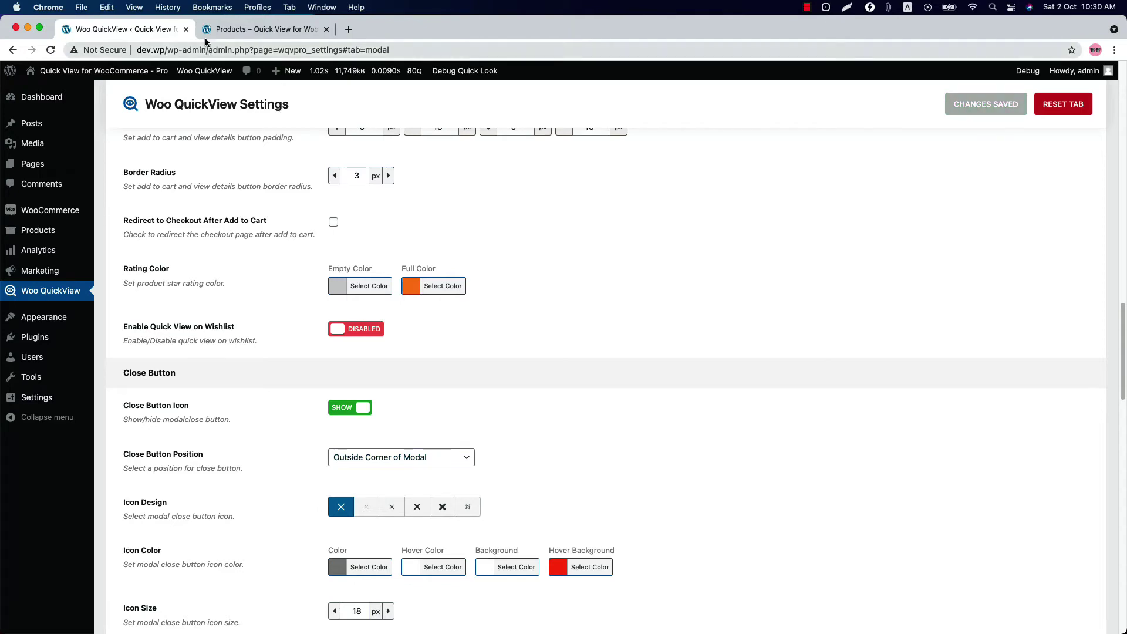
left_click(264, 29)
key("super+r")
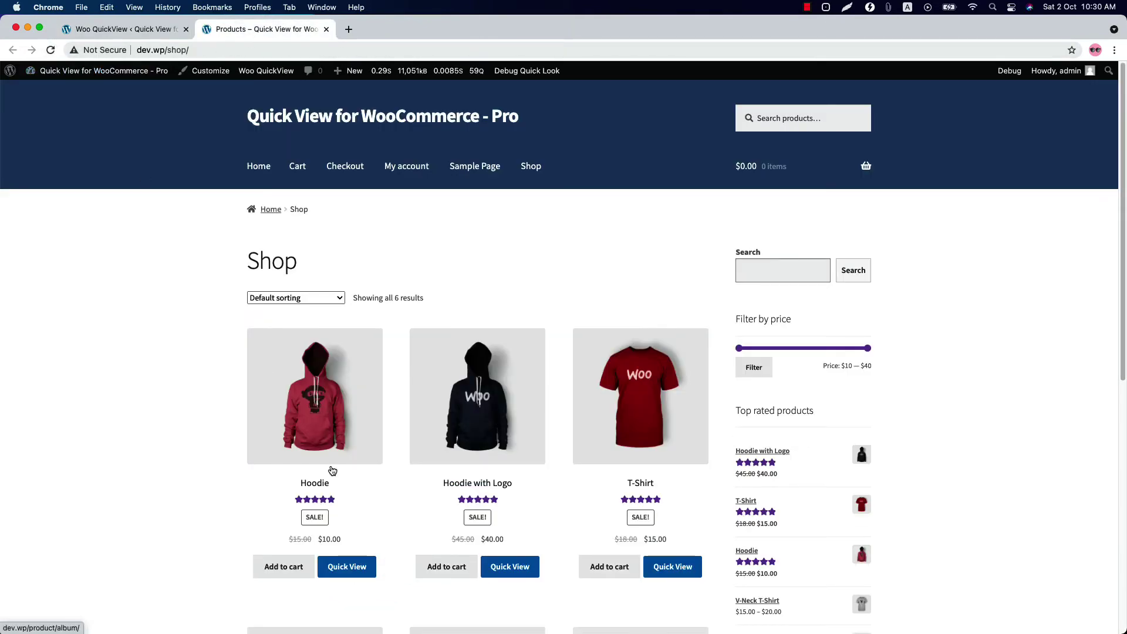
Open the Hoodie quick view, close it with the red X, and return to settings
left_click(360, 568)
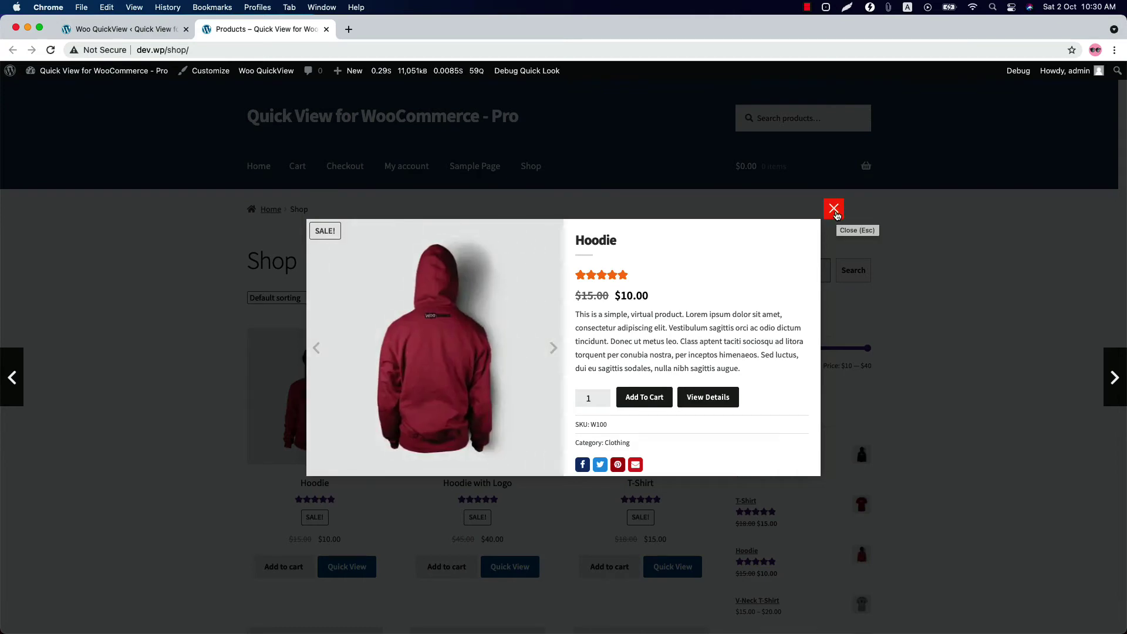
left_click(835, 210)
left_click(124, 29)
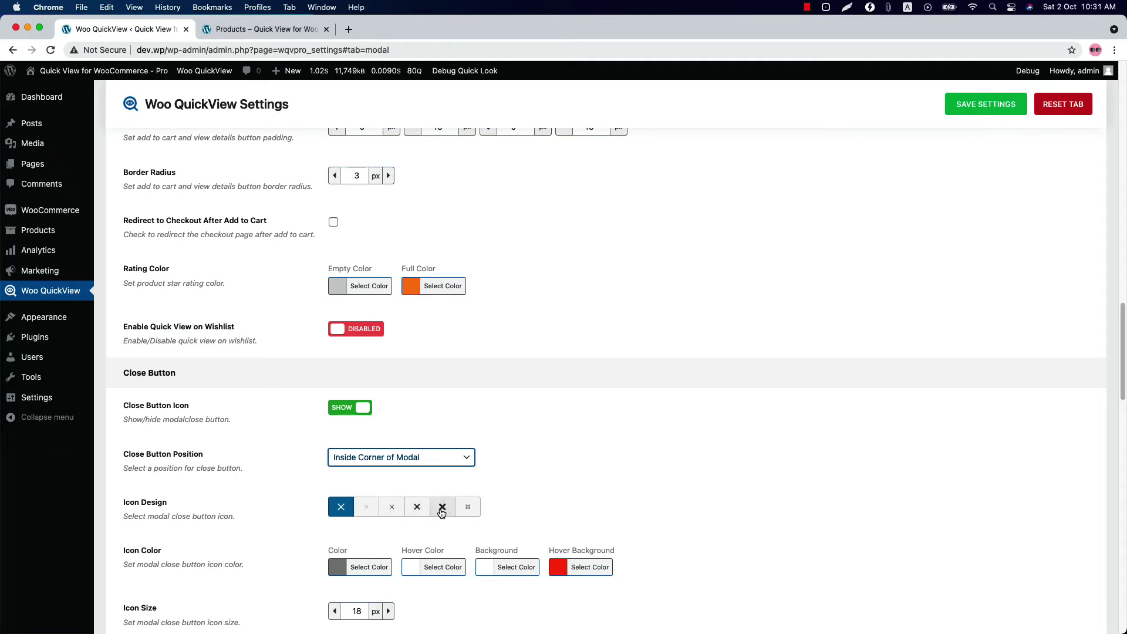
scroll(271, 515, "down", 3)
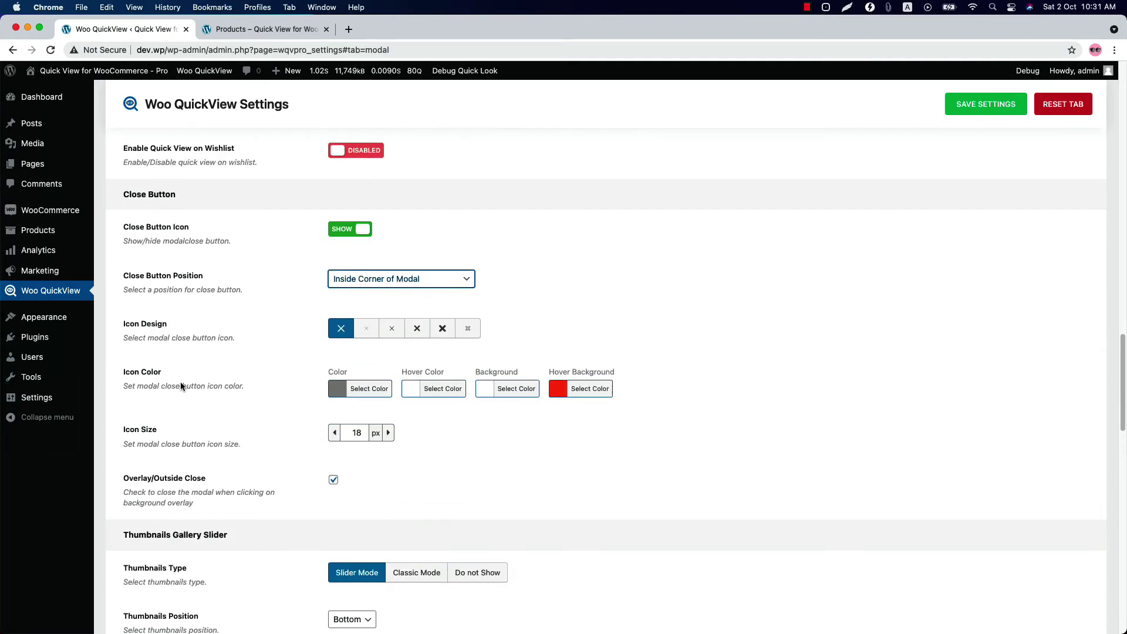
left_click(378, 432)
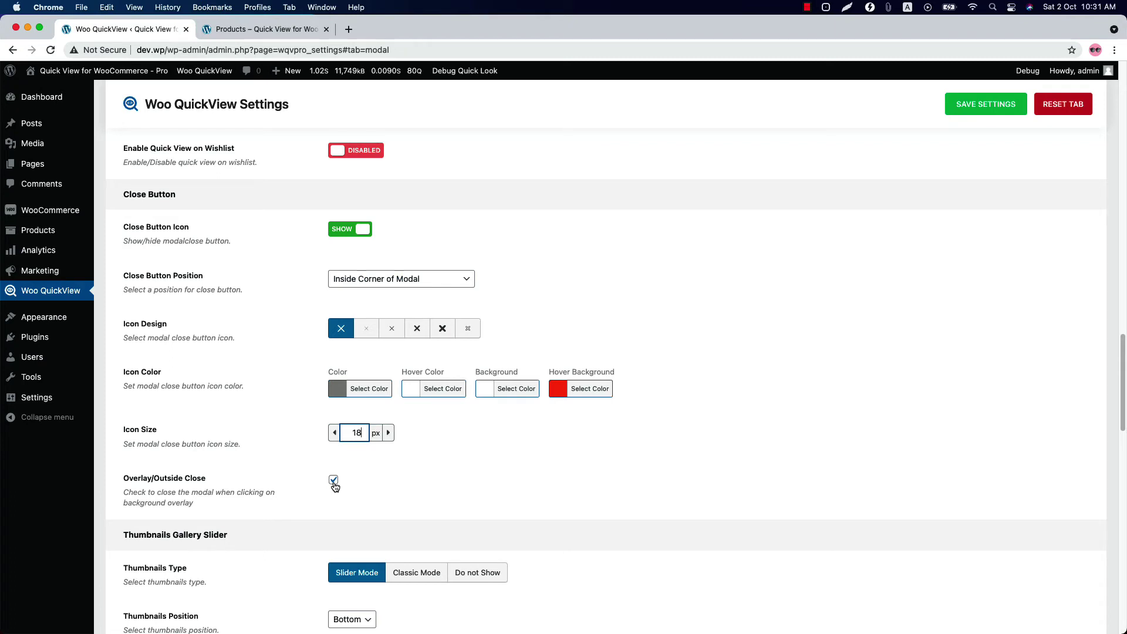
scroll(220, 382, "down", 5)
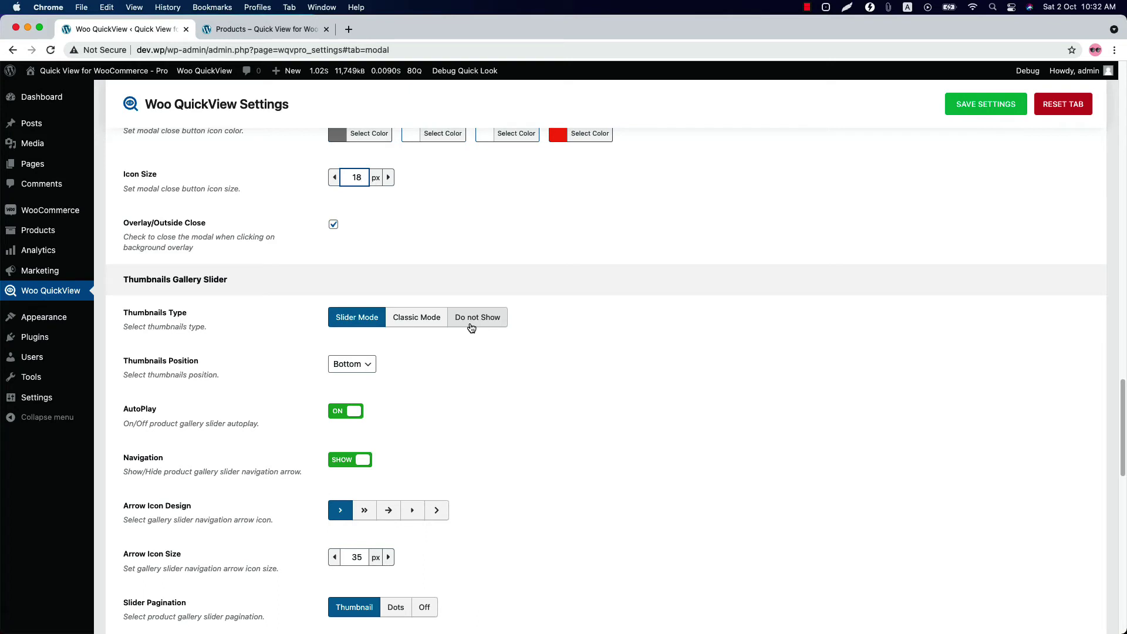
Save thumbnails in Classic Mode and preview it in the Hoodie quick view
left_click(437, 317)
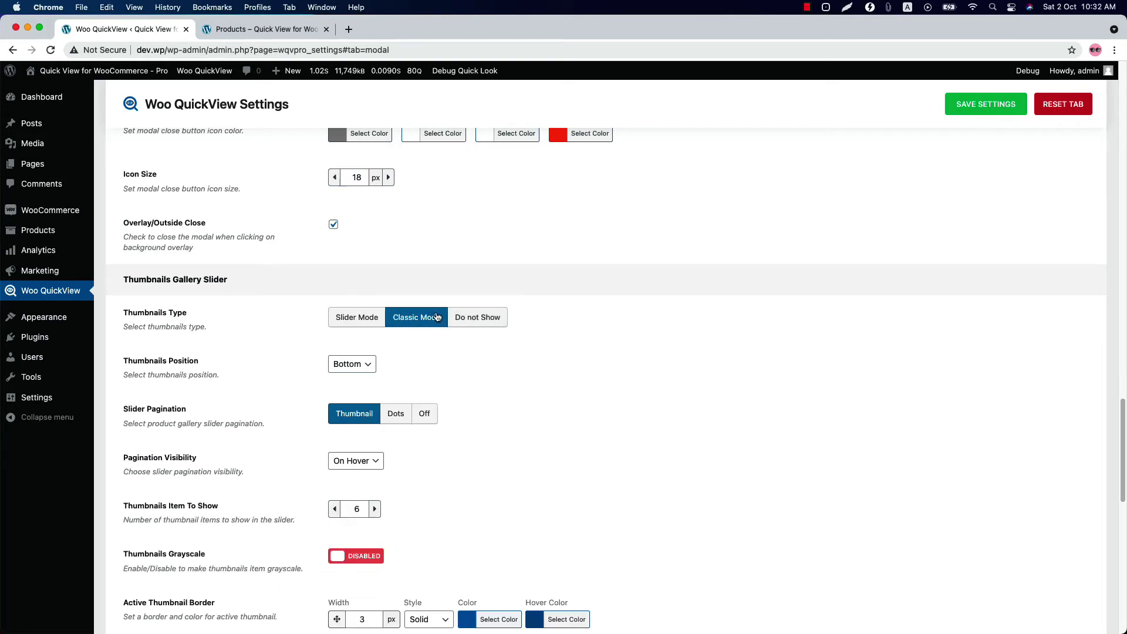
left_click(974, 108)
left_click(285, 34)
left_click(50, 50)
left_click(361, 569)
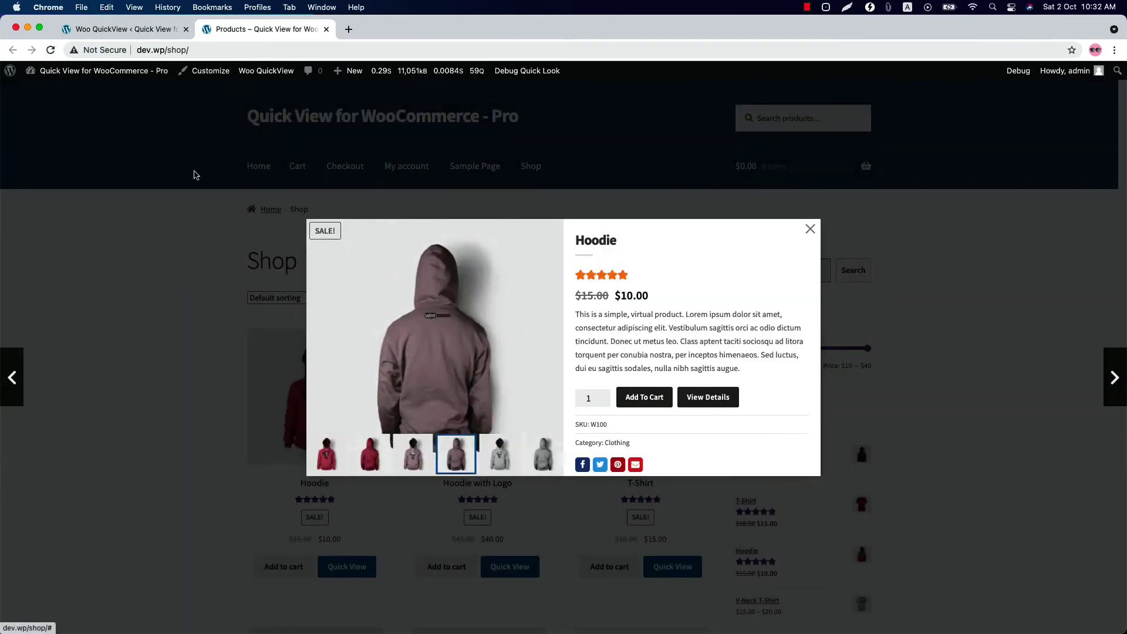
left_click(120, 33)
Switch thumbnails back to Slider Mode, save, and reopen the Hoodie quick view
left_click(356, 320)
left_click(961, 104)
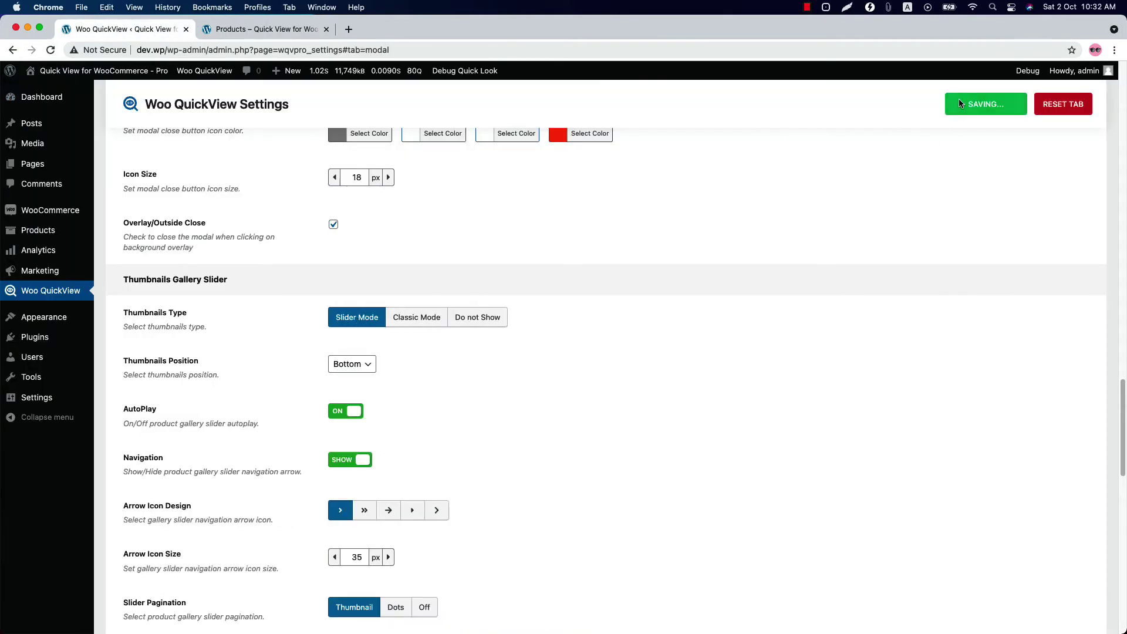
left_click(268, 29)
left_click(50, 50)
left_click(370, 573)
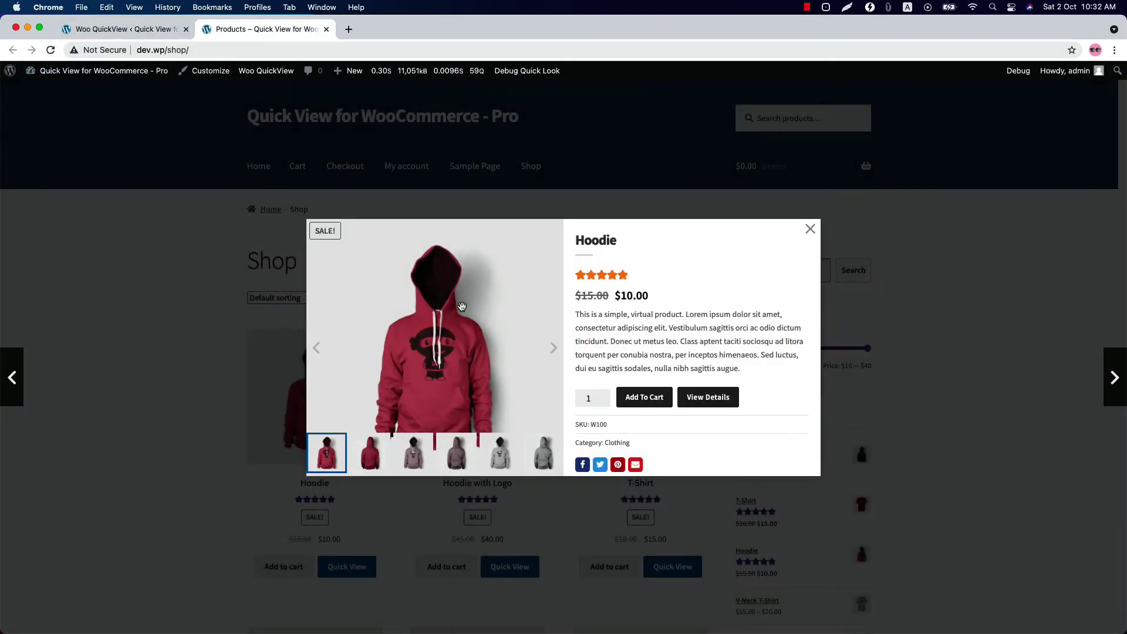
Step through the hoodie gallery images to the fourth, then return to the Thumbnails Position setting
left_click(554, 349)
left_click(318, 349)
left_click(553, 349)
left_click(554, 349)
left_click(129, 29)
left_click_drag(154, 361, 198, 364)
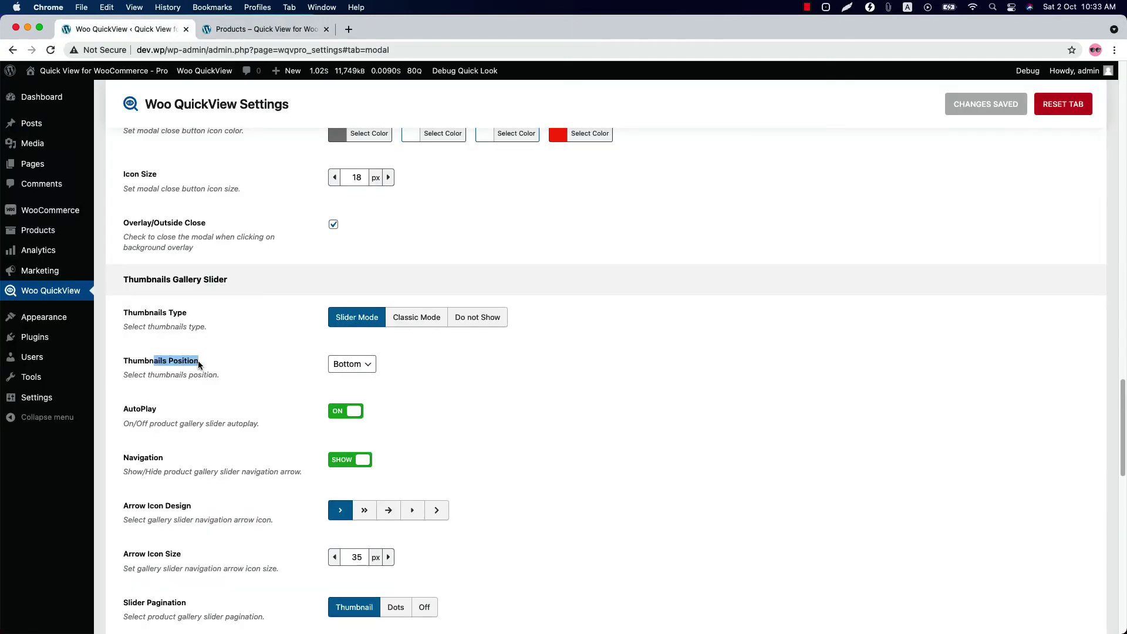
Set Thumbnails Position to Top and preview it in the Hoodie quick view
left_click(348, 365)
left_click(342, 378)
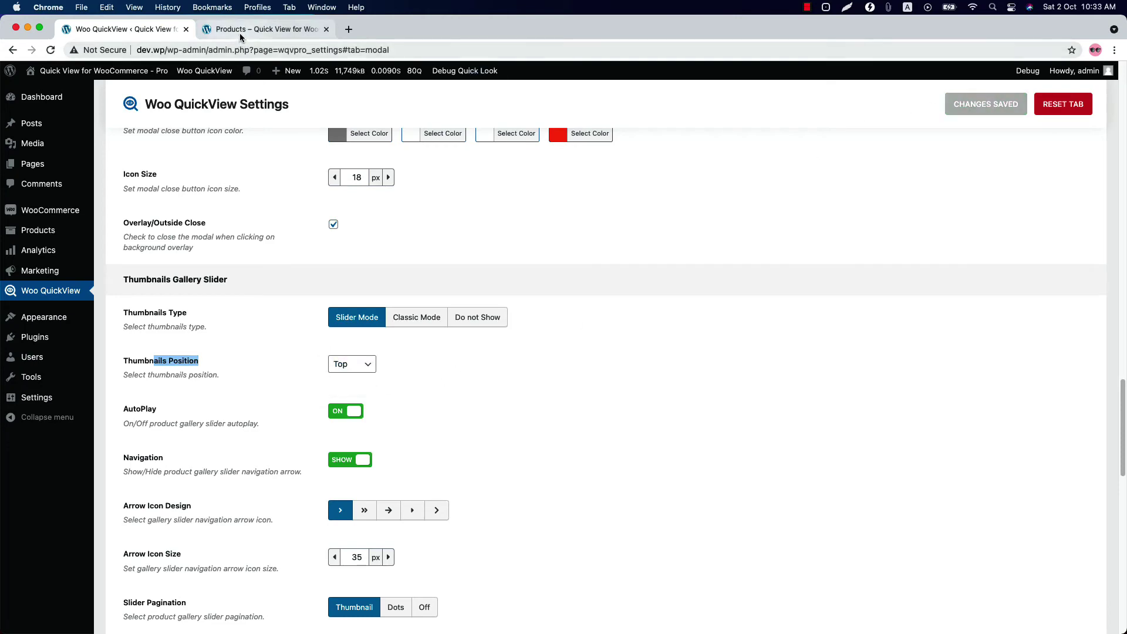
left_click(276, 29)
left_click(50, 50)
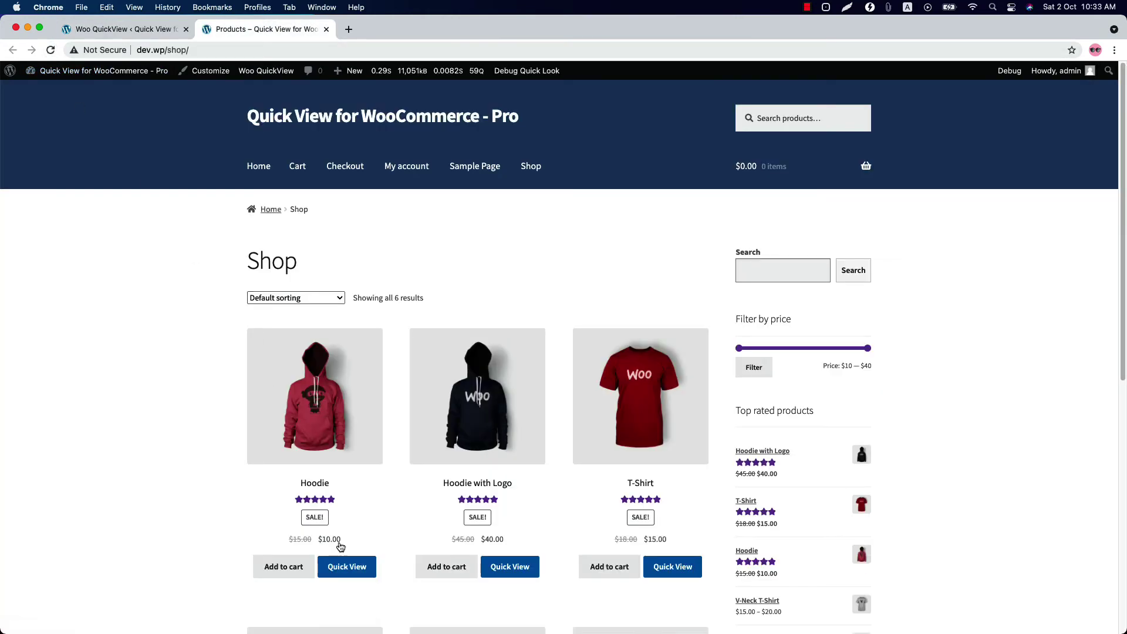
left_click(346, 567)
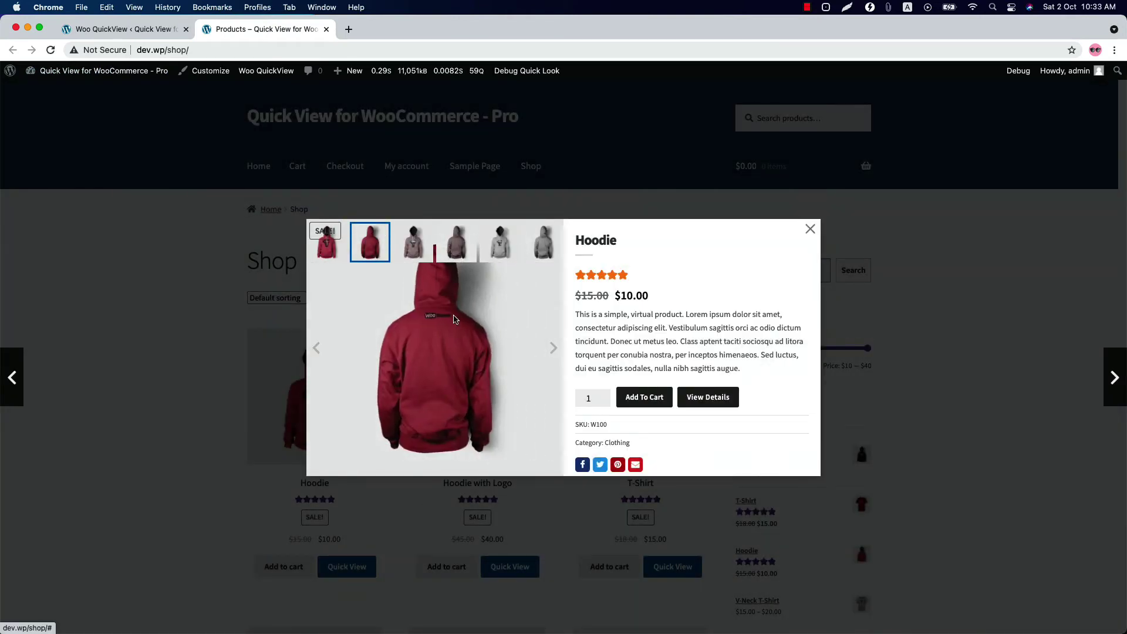
key("ctrl+shift+Tab")
Move thumbnails back to Bottom, leaving autoplay and navigation arrows enabled
left_click(331, 362)
left_click(351, 376)
left_click(350, 418)
left_click(350, 418)
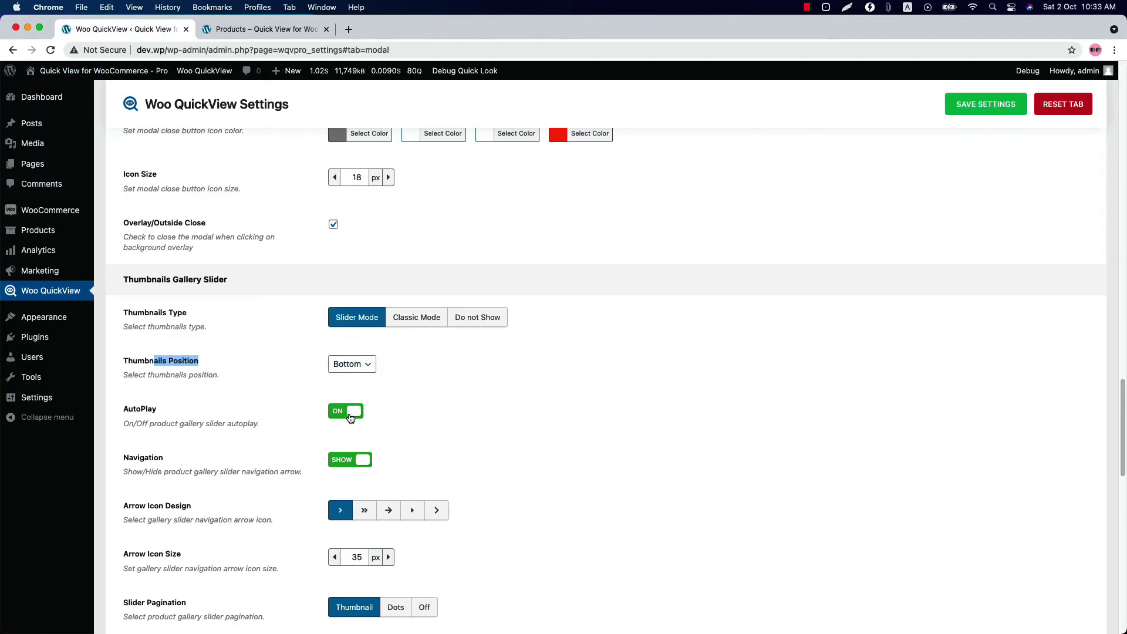
left_click(346, 464)
left_click(346, 466)
Set Slider Pagination to Dots and save the modal settings
scroll(202, 489, "down", 2)
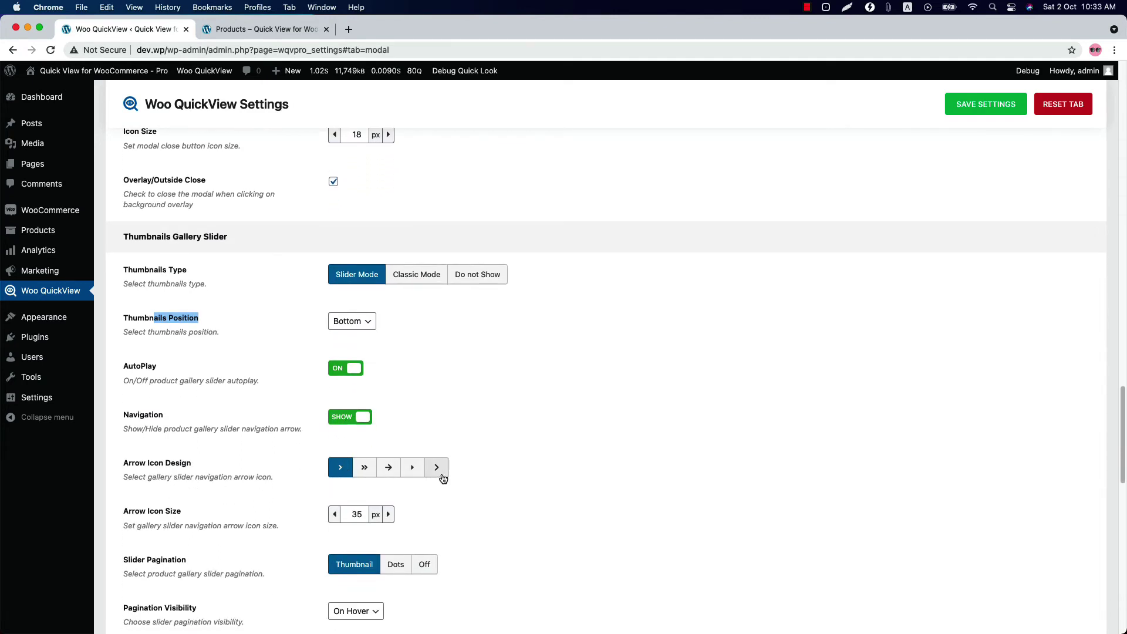
scroll(470, 477, "down", 1)
left_click(356, 488)
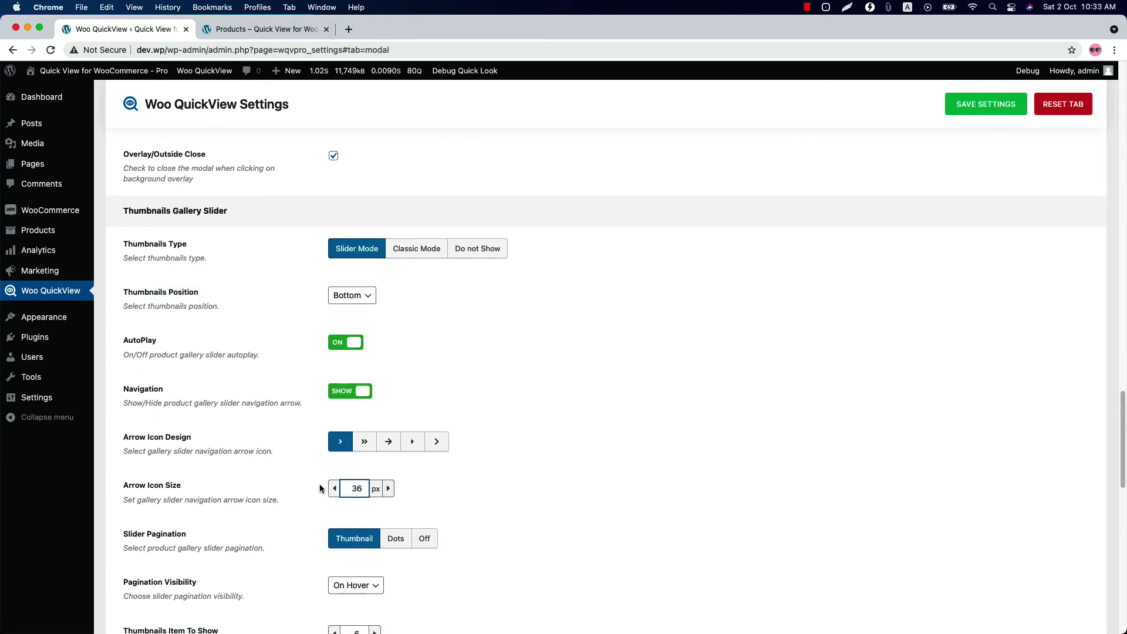
scroll(433, 505, "down", 5)
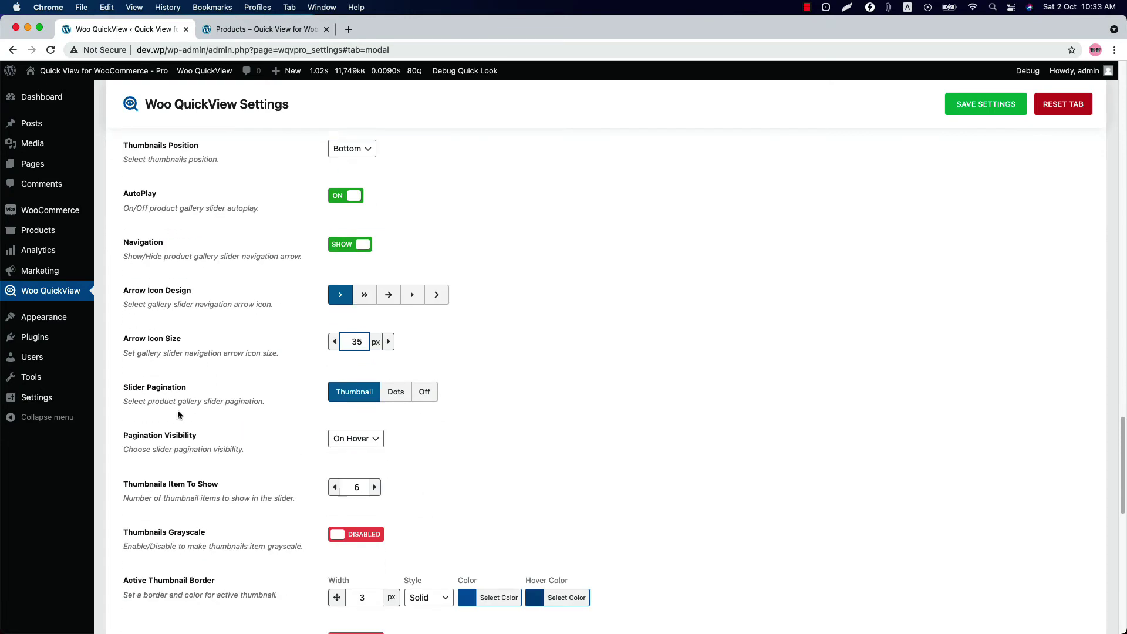
left_click(360, 403)
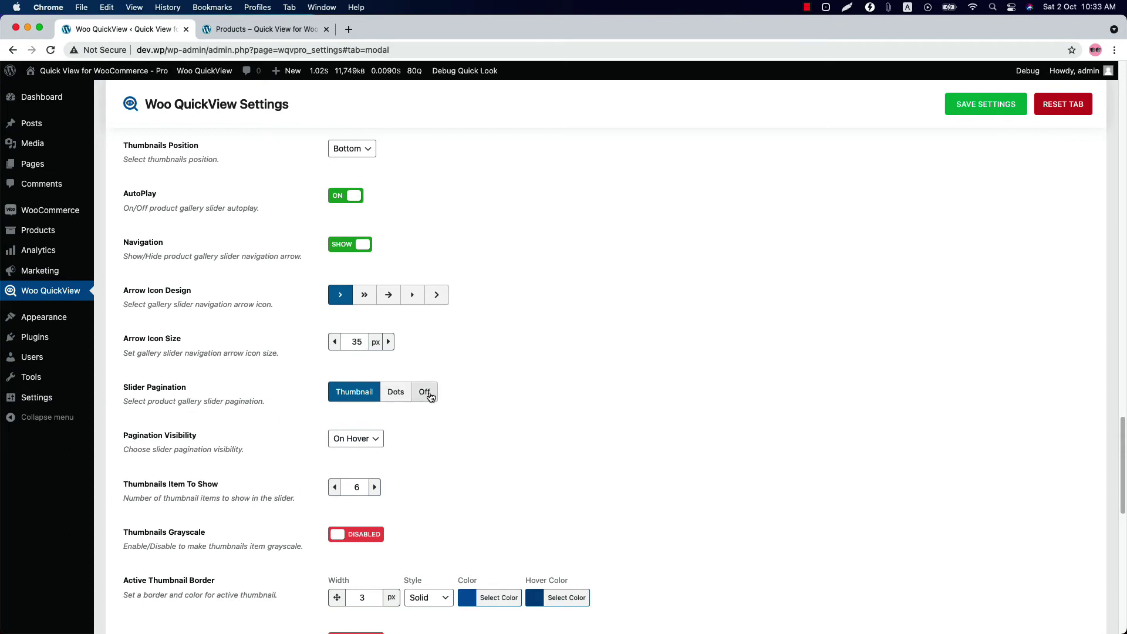
left_click(396, 399)
key("super+s")
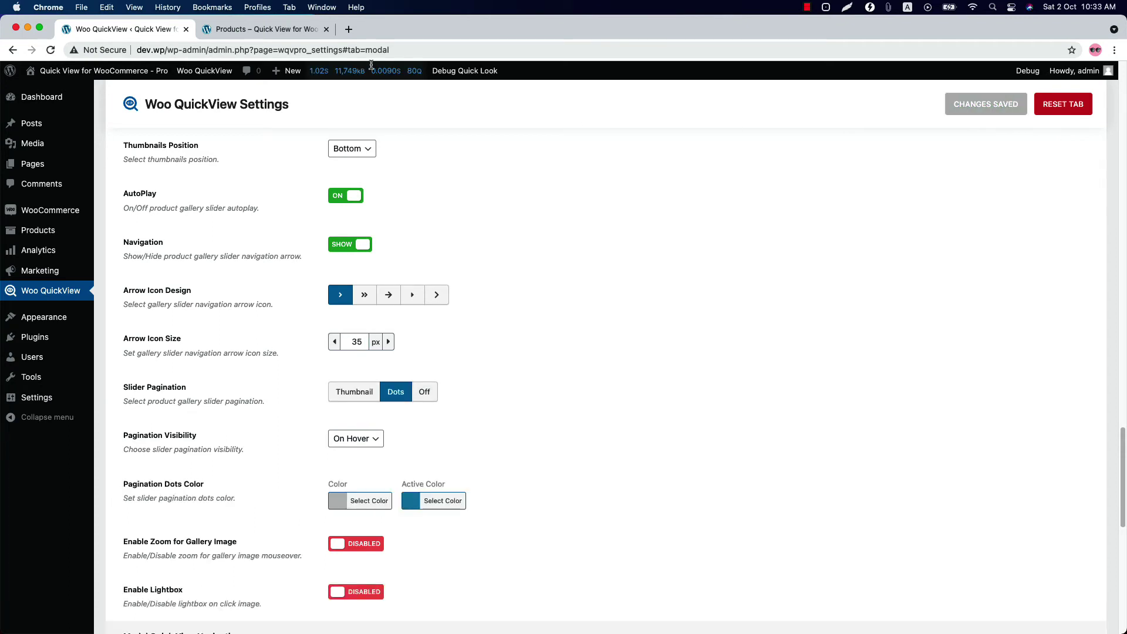
Preview dot pagination in the Hoodie quick view, sliding through gallery images
left_click(267, 29)
left_click(51, 50)
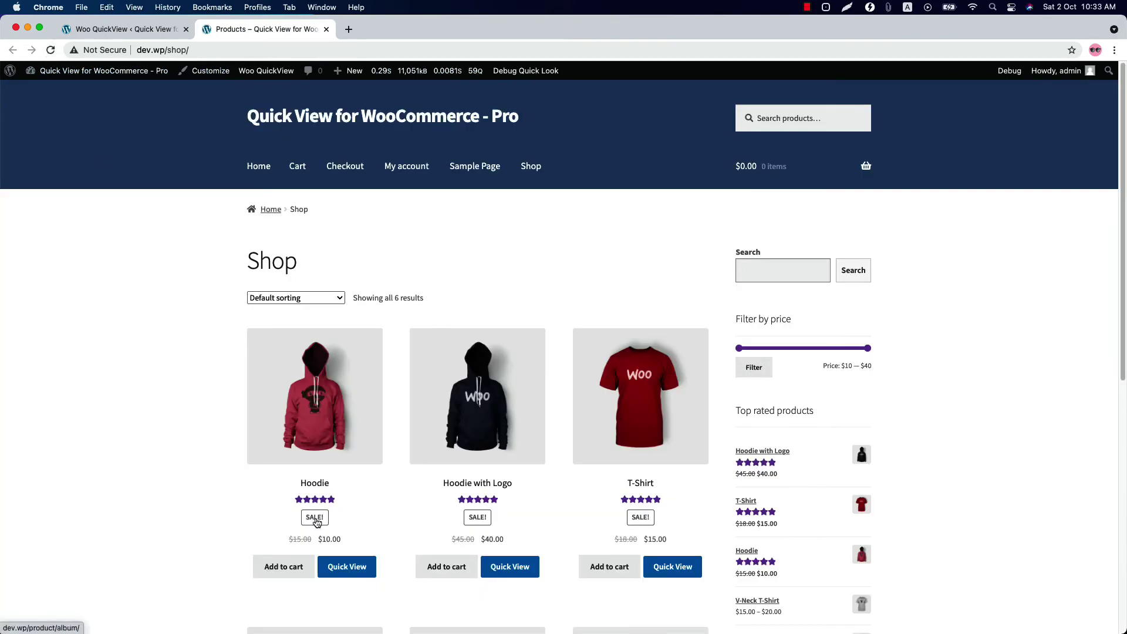
left_click(347, 572)
left_click(430, 468)
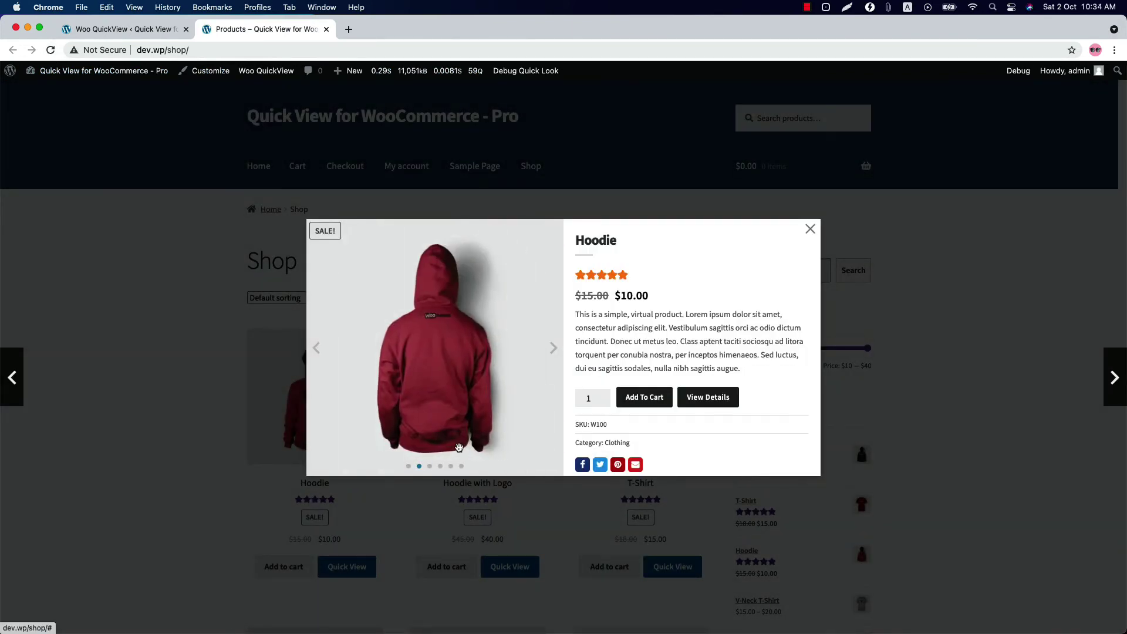
left_click(440, 466)
Set Slider Pagination back to Thumbnail and open the pagination visibility choices
left_click(136, 29)
left_click(354, 391)
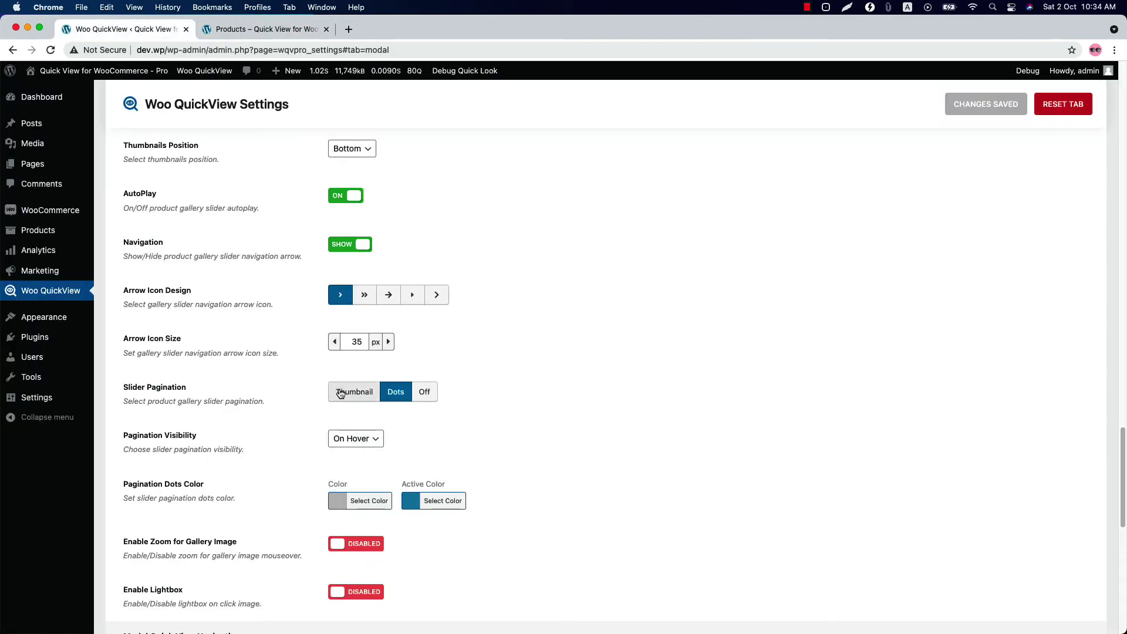
left_click(364, 444)
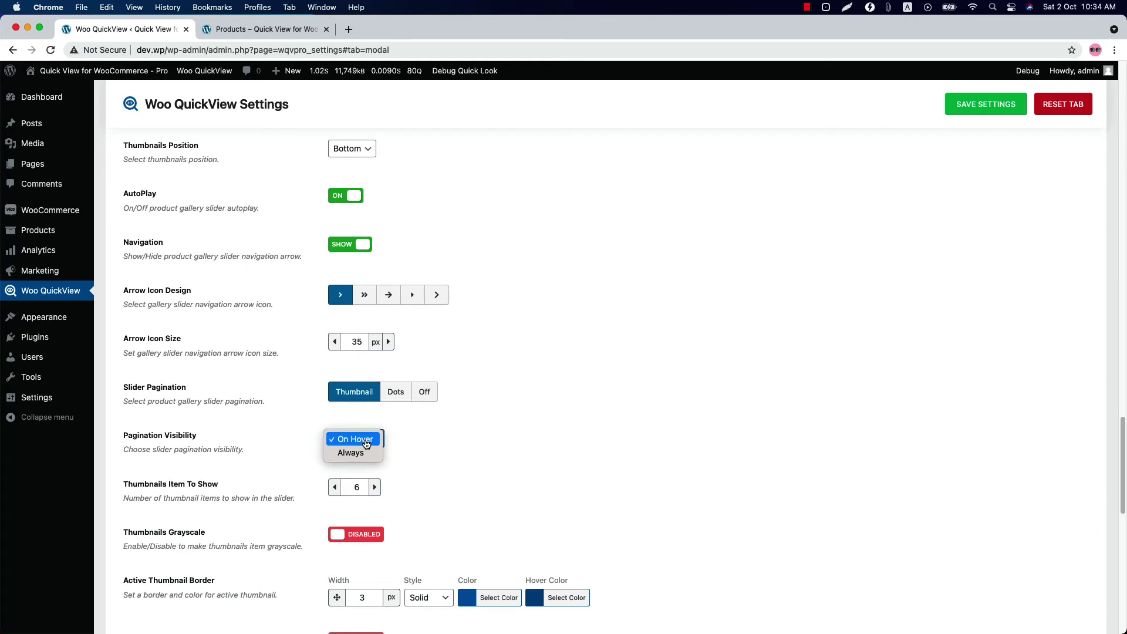
Show pagination only on hover and keep thumbnails to show at 6
left_click(383, 485)
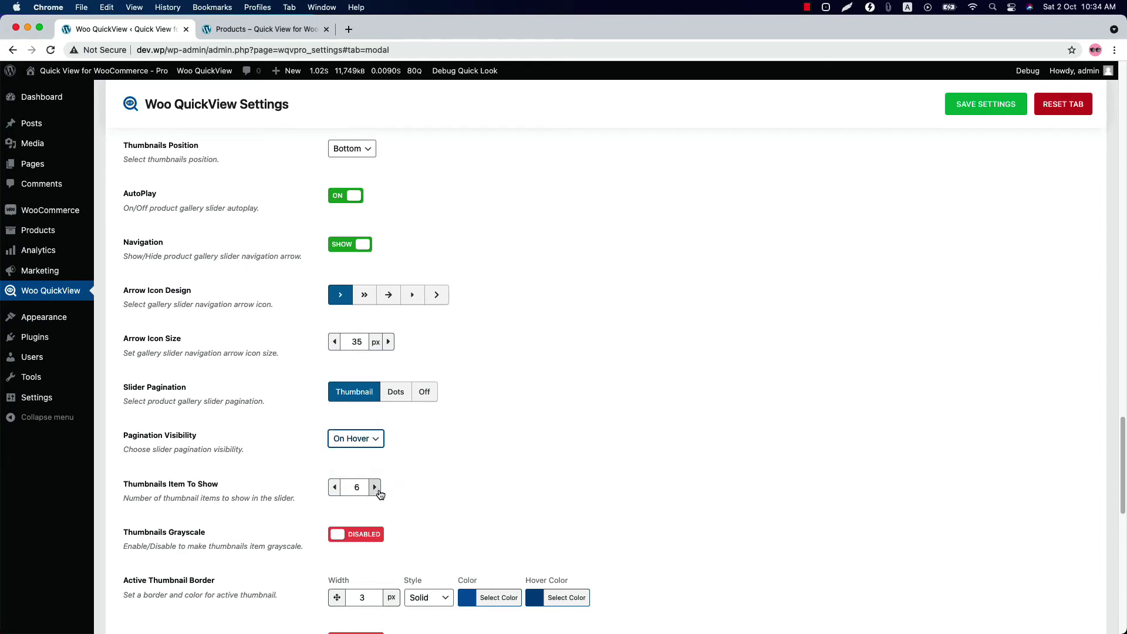
double_click(355, 490)
left_click(335, 487)
scroll(394, 488, "down", 4)
Enable Thumbnails Grayscale, Zoom and Lightbox, and save the modal settings
left_click(365, 312)
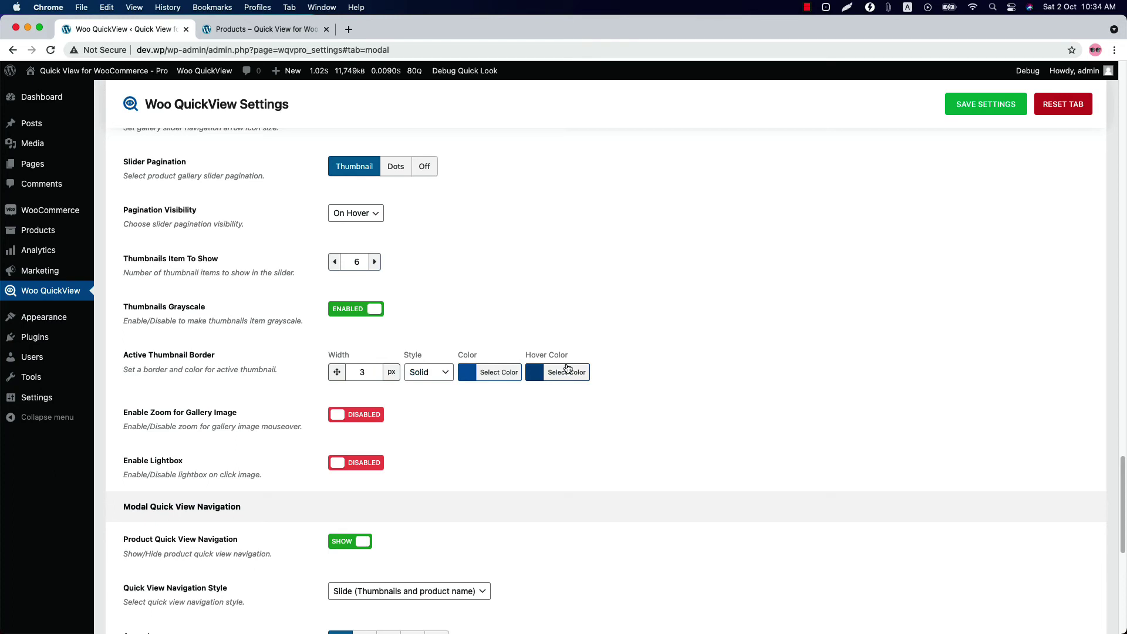
left_click(378, 419)
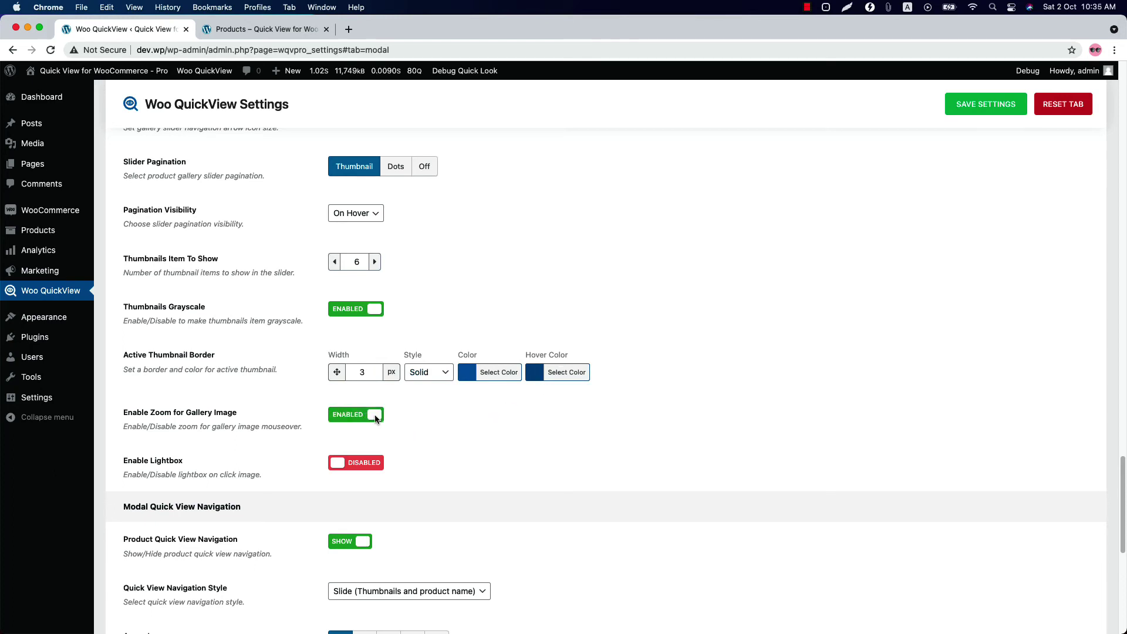
left_click(365, 467)
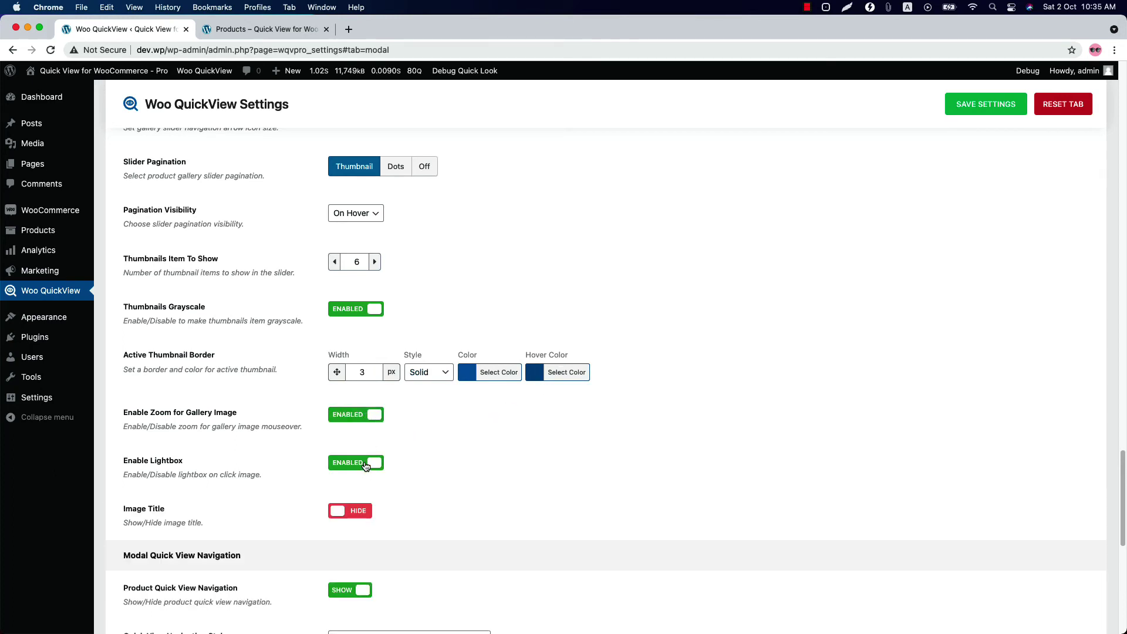
left_click(982, 105)
Preview the Hoodie quick view and open its image in the lightbox
left_click(295, 29)
key("super+r")
left_click(364, 575)
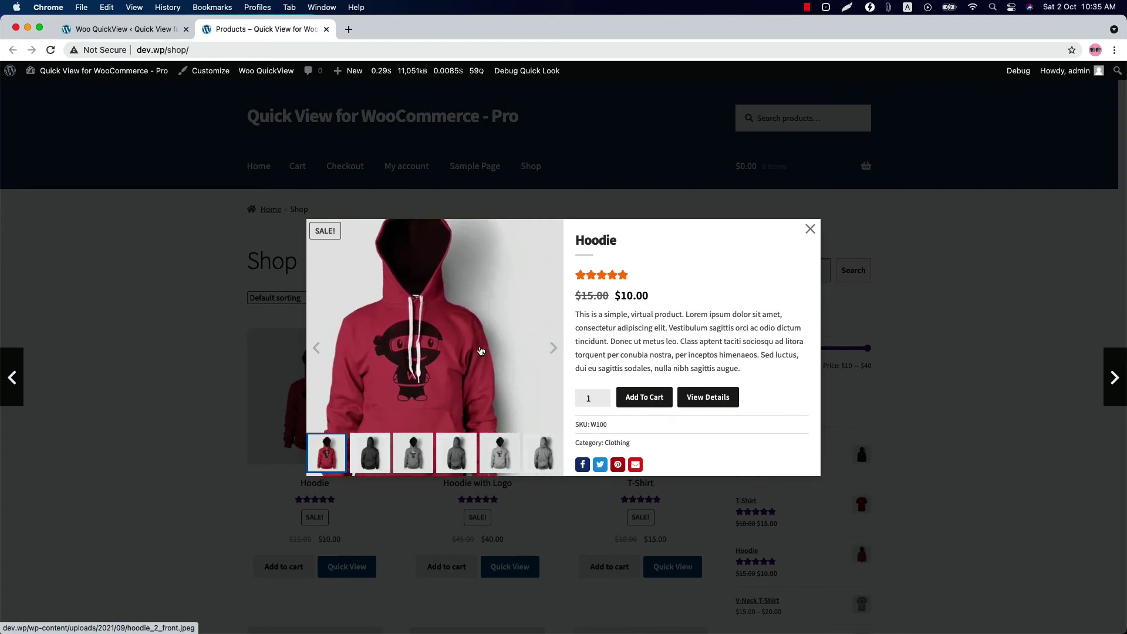
left_click(449, 347)
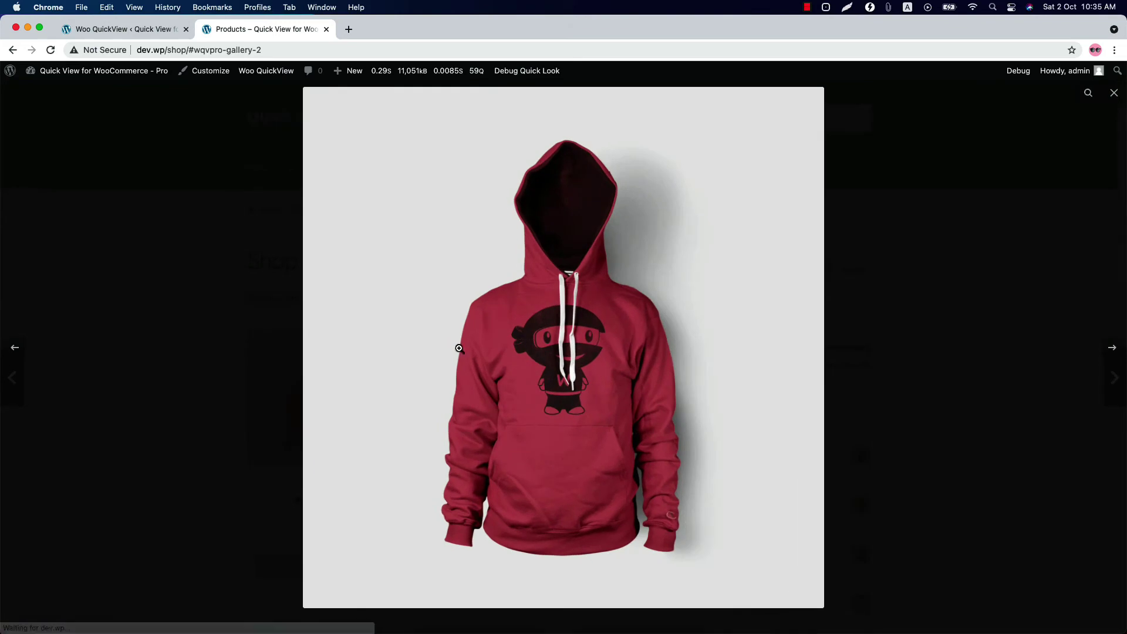
key("Escape")
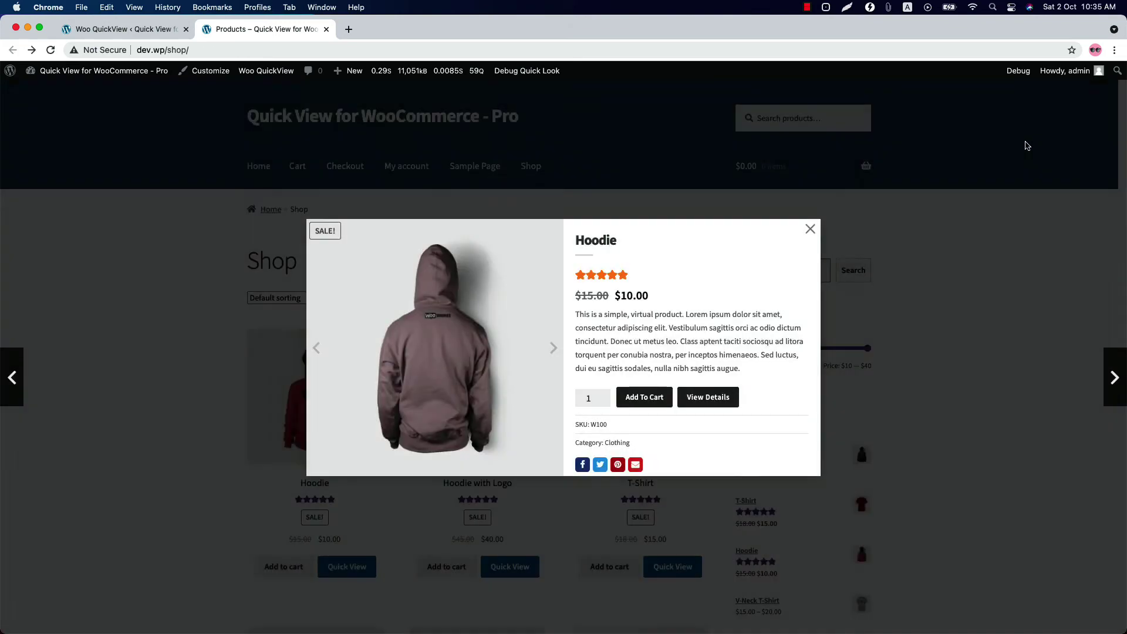
Disable gallery Zoom and Lightbox in the modal settings
left_click(123, 28)
left_click(347, 417)
left_click(351, 463)
scroll(351, 463, "down", 3)
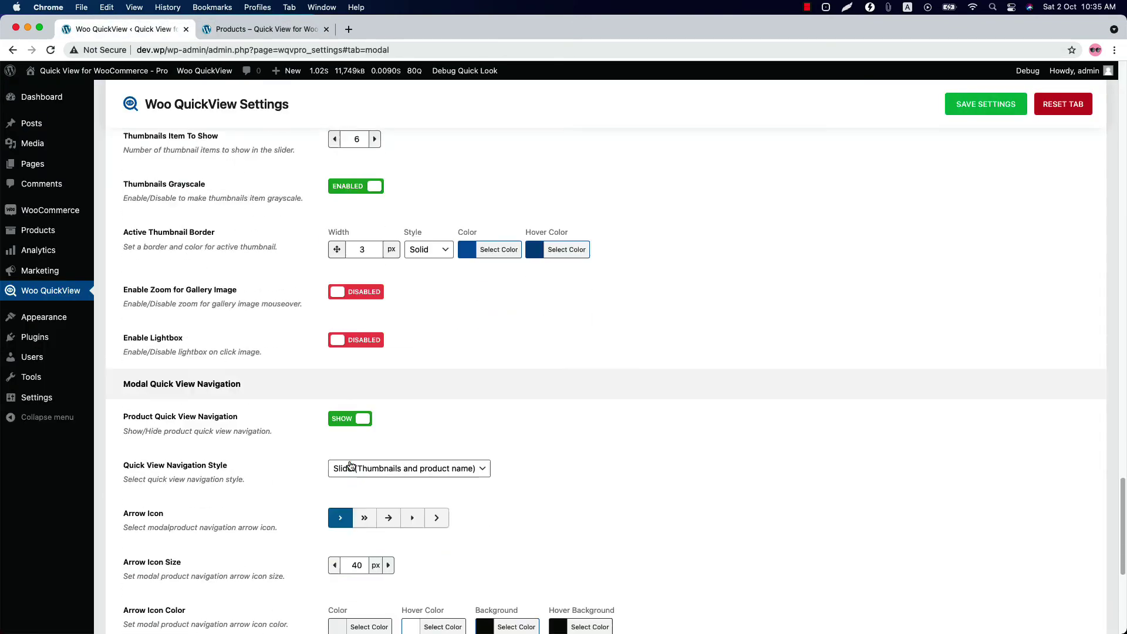
Preview quick view navigation by jumping to the next product, Hoodie with Logo
left_click(359, 396)
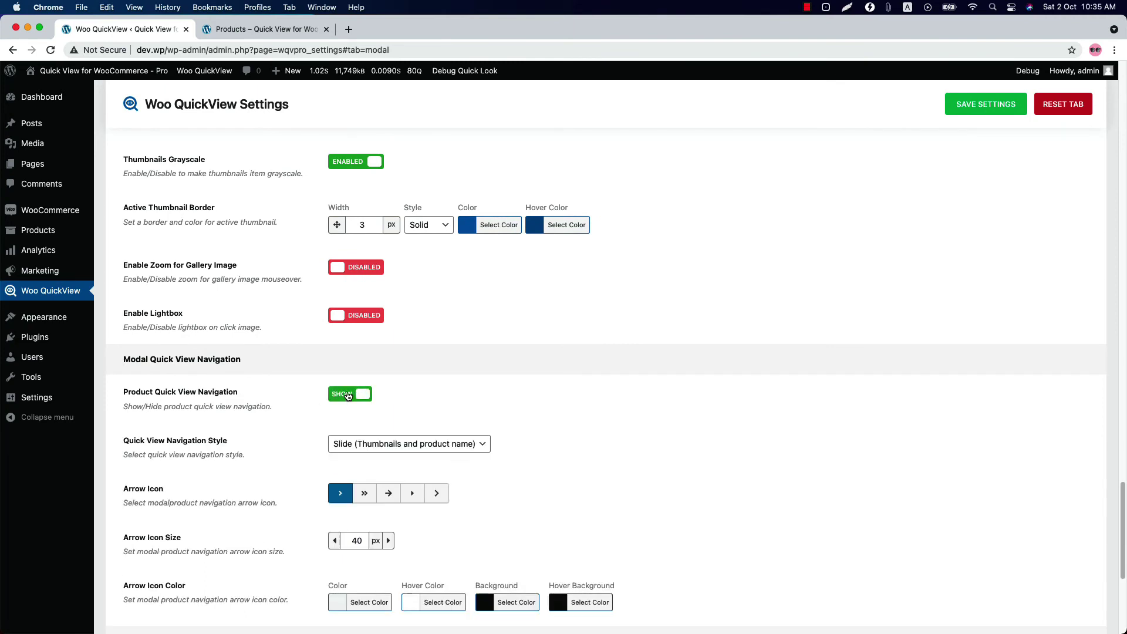
left_click(235, 30)
mouse_move(50, 389)
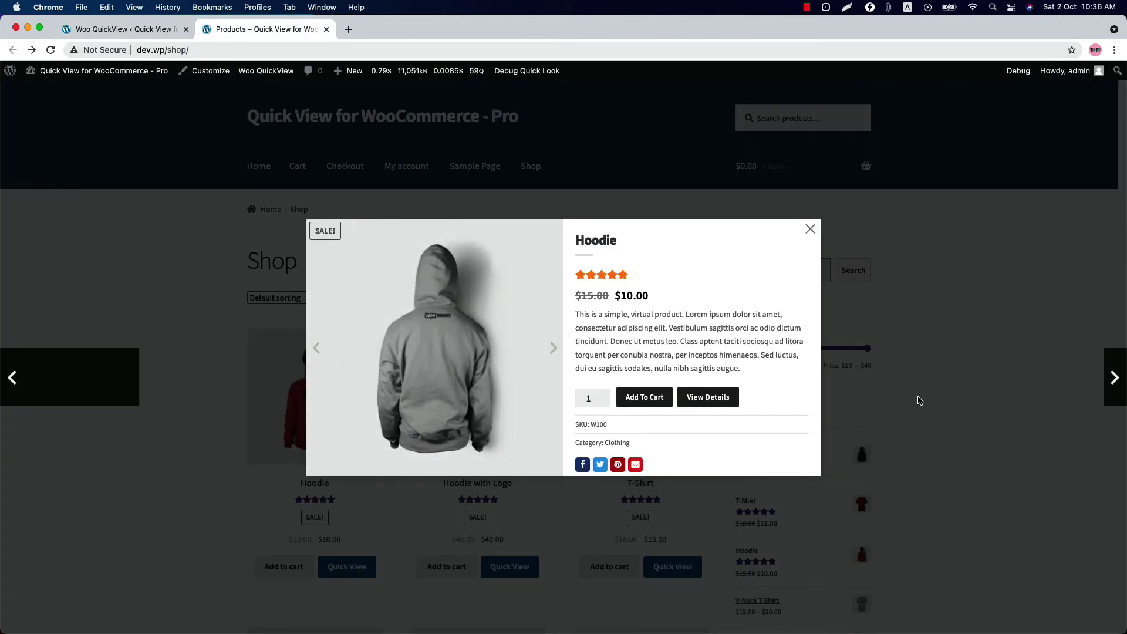
left_click(1111, 379)
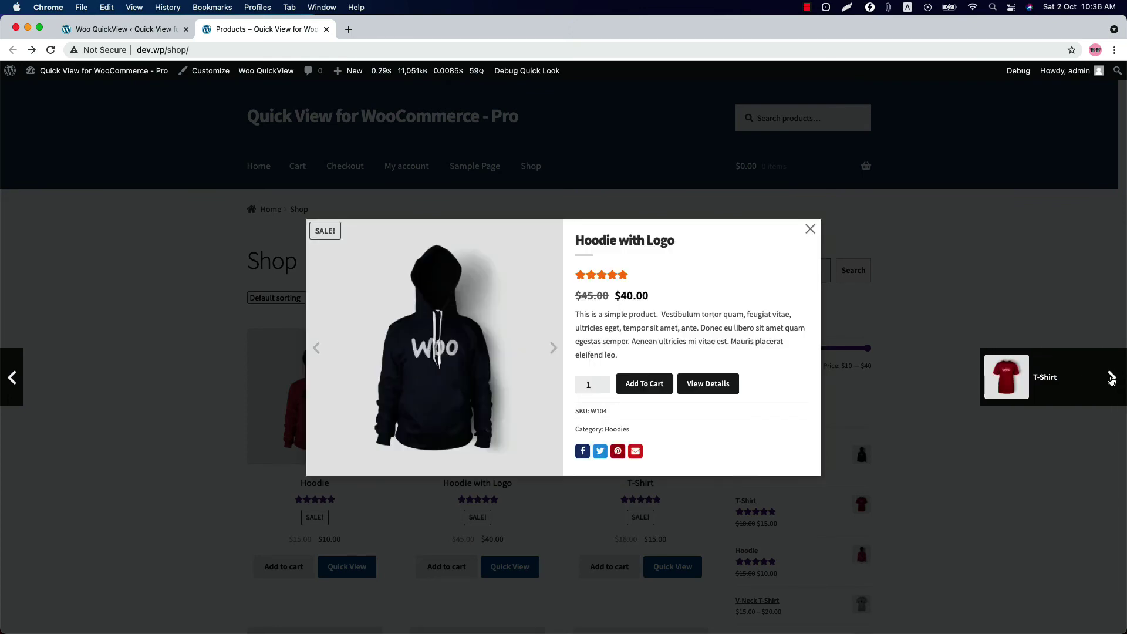
left_click(142, 30)
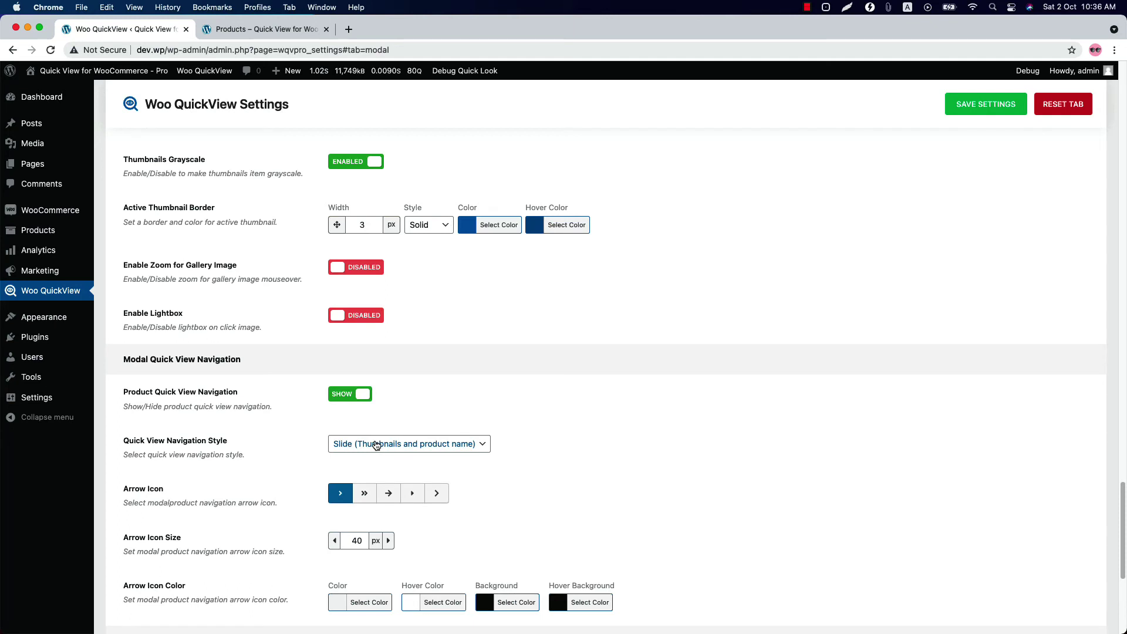
Set the navigation style to Arrow only and save
left_click(377, 445)
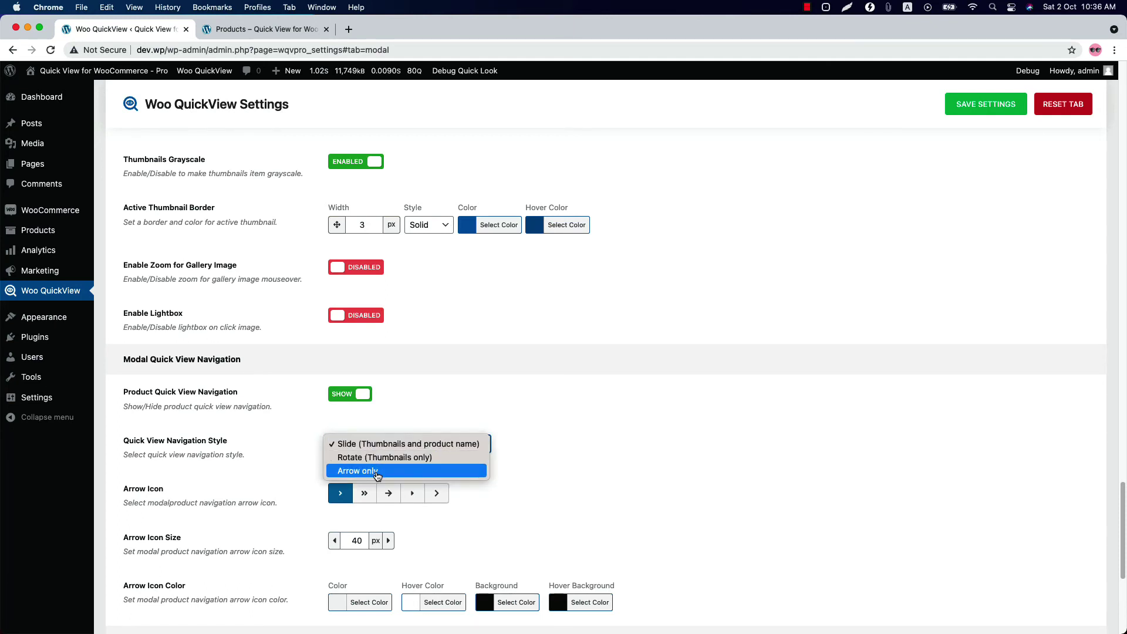
left_click(378, 471)
left_click(986, 107)
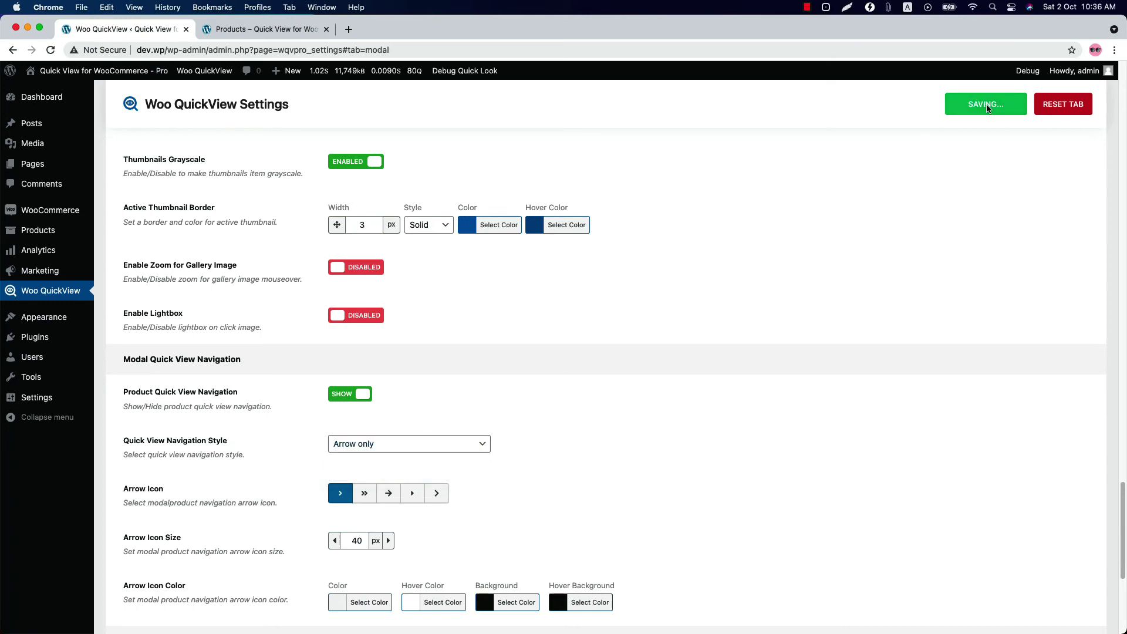
Preview Arrow only navigation in the Hoodie quick view, then set arrow size to 40
left_click(267, 29)
left_click(51, 50)
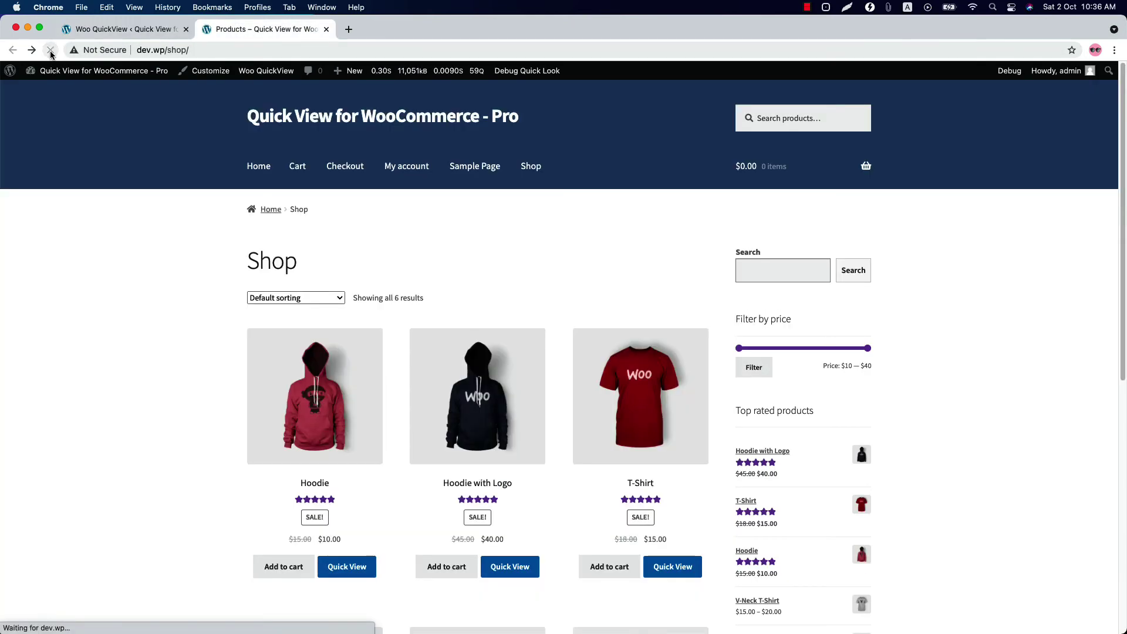
left_click(327, 566)
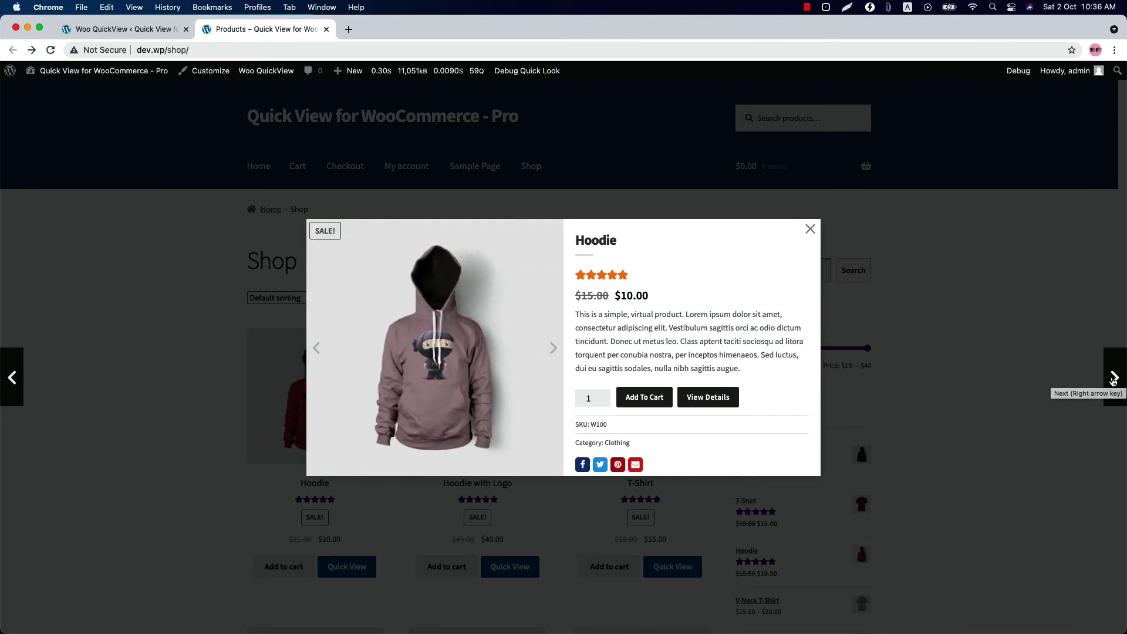
left_click(1114, 381)
left_click(123, 29)
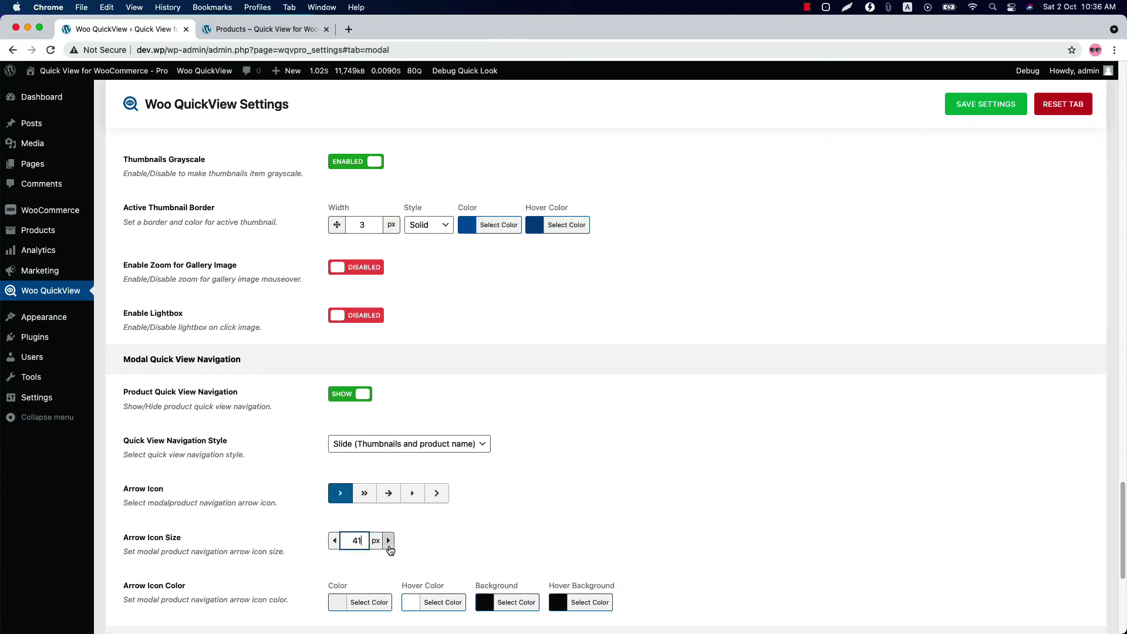
left_click(337, 544)
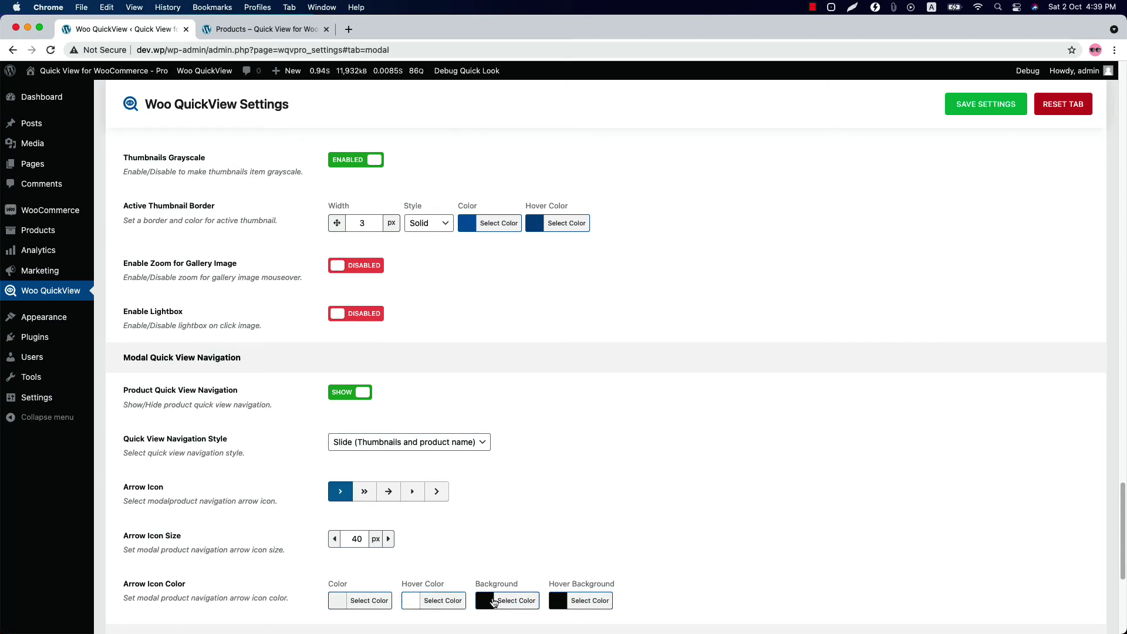
Choose the fifth Preloader Design, save, and preview it in the Hoodie quick view
scroll(646, 596, "down", 1)
scroll(669, 594, "down", 5)
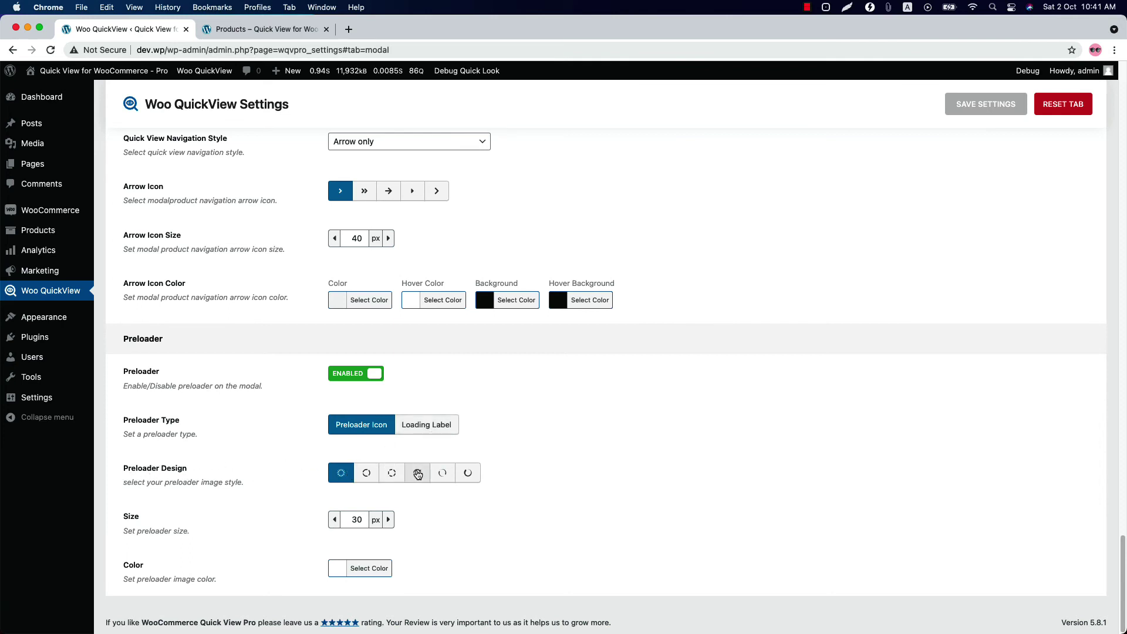
left_click(443, 479)
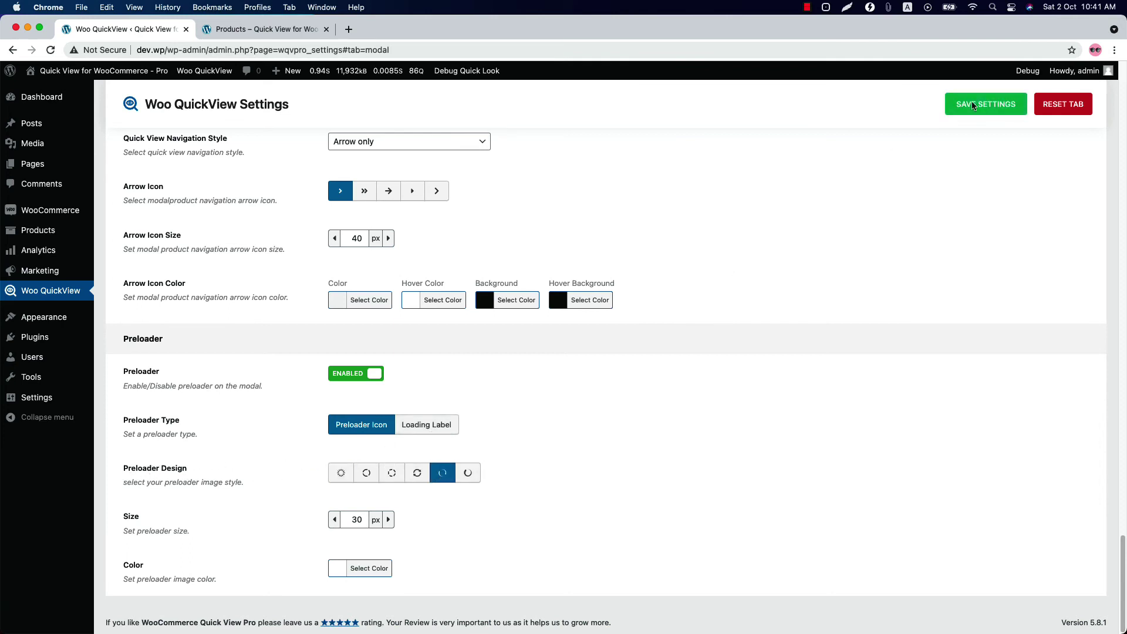
left_click(1014, 111)
left_click(261, 29)
left_click(51, 50)
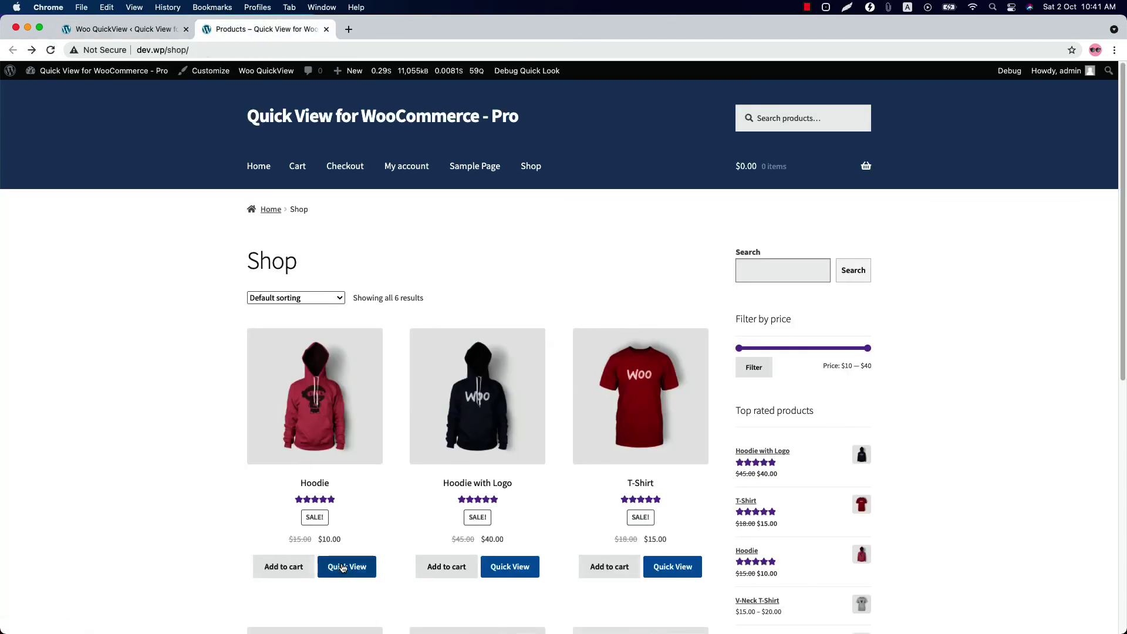
left_click(343, 567)
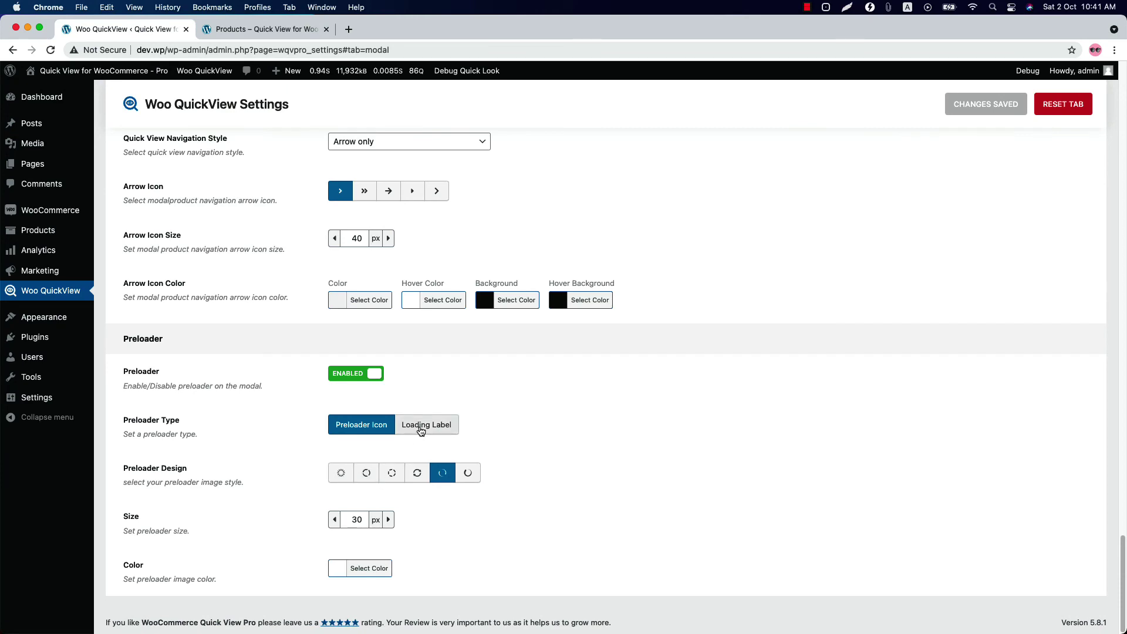
Switch Preloader Type to Loading Label with the text "Loading..."
left_click(421, 426)
left_click_drag(391, 522, 321, 526)
scroll(321, 526, "up", 20)
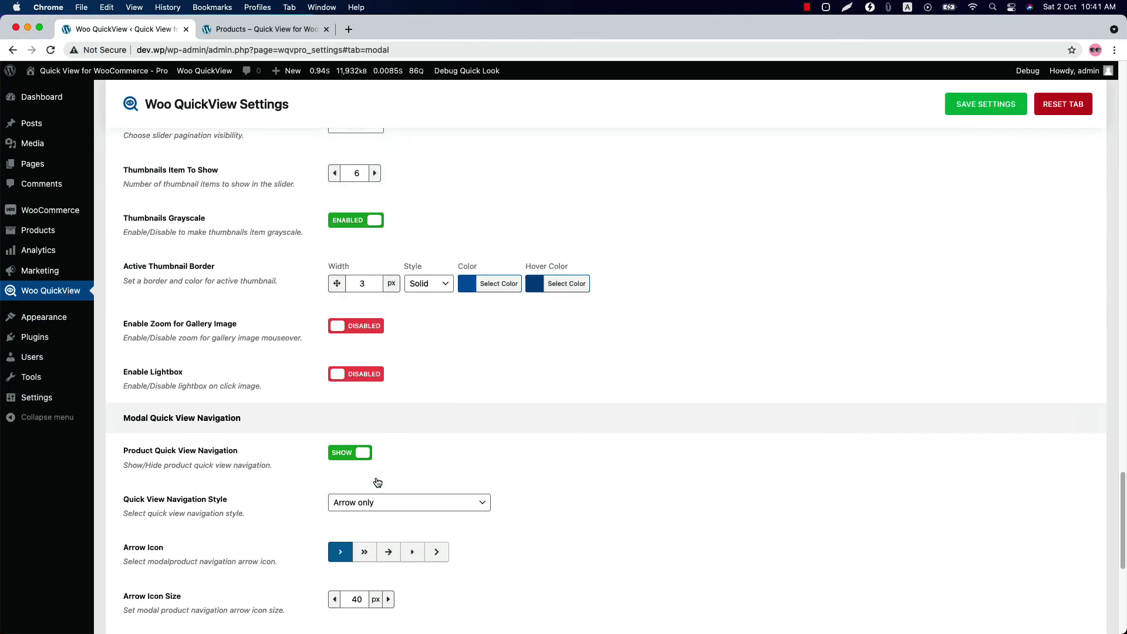
scroll(377, 483, "up", 10)
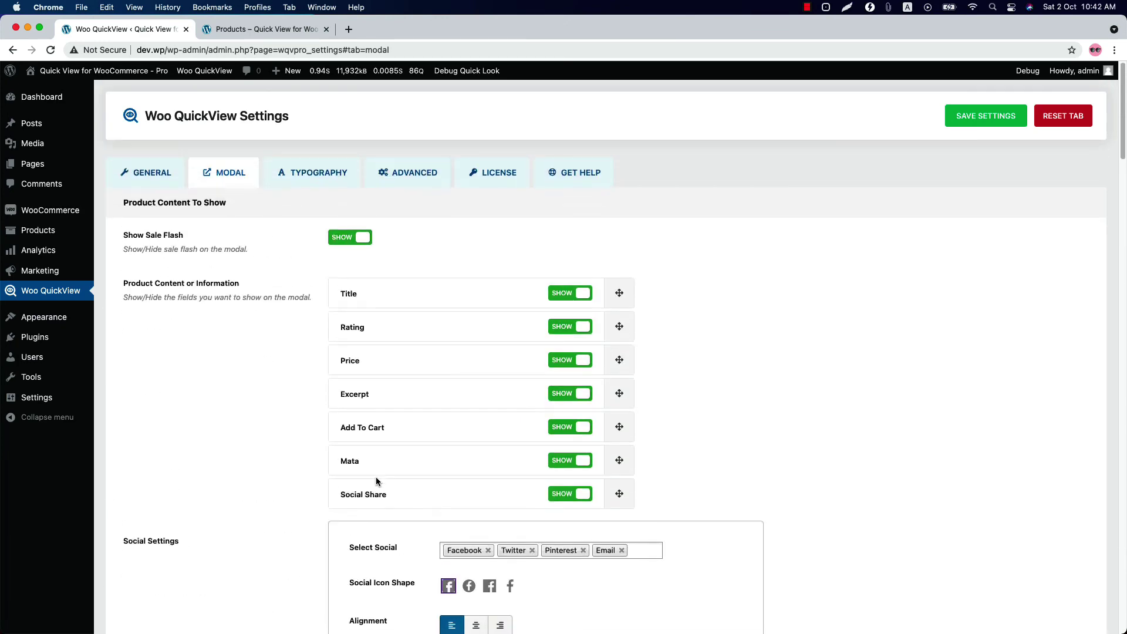
Set the Button Label font to Quicksand with Load Button Label Font on, and save
left_click(320, 179)
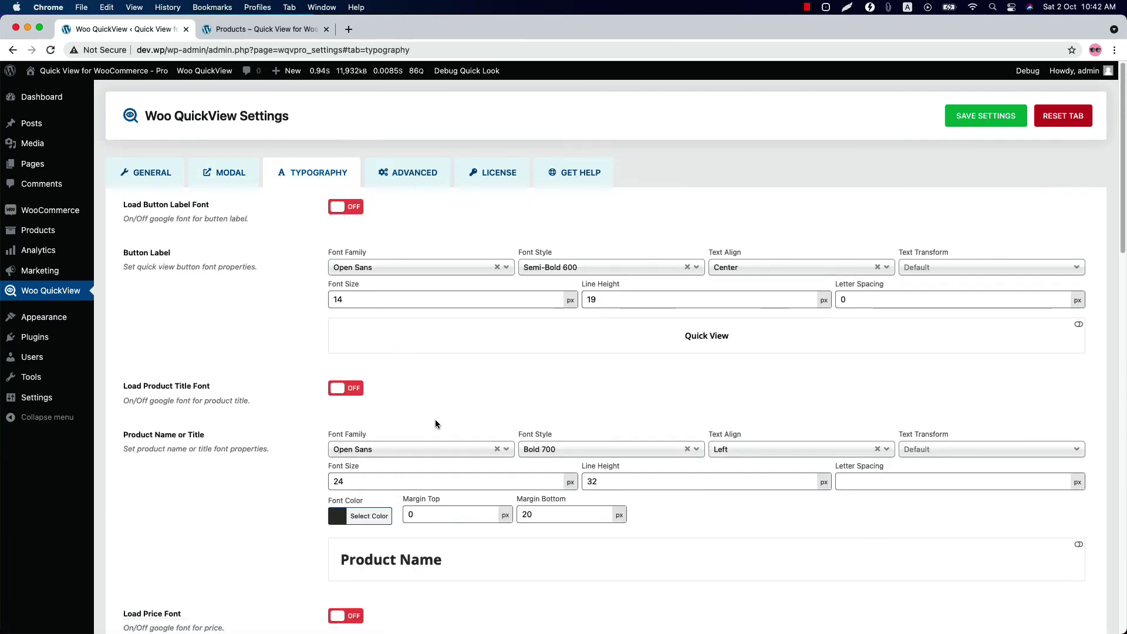
scroll(435, 421, "down", 5)
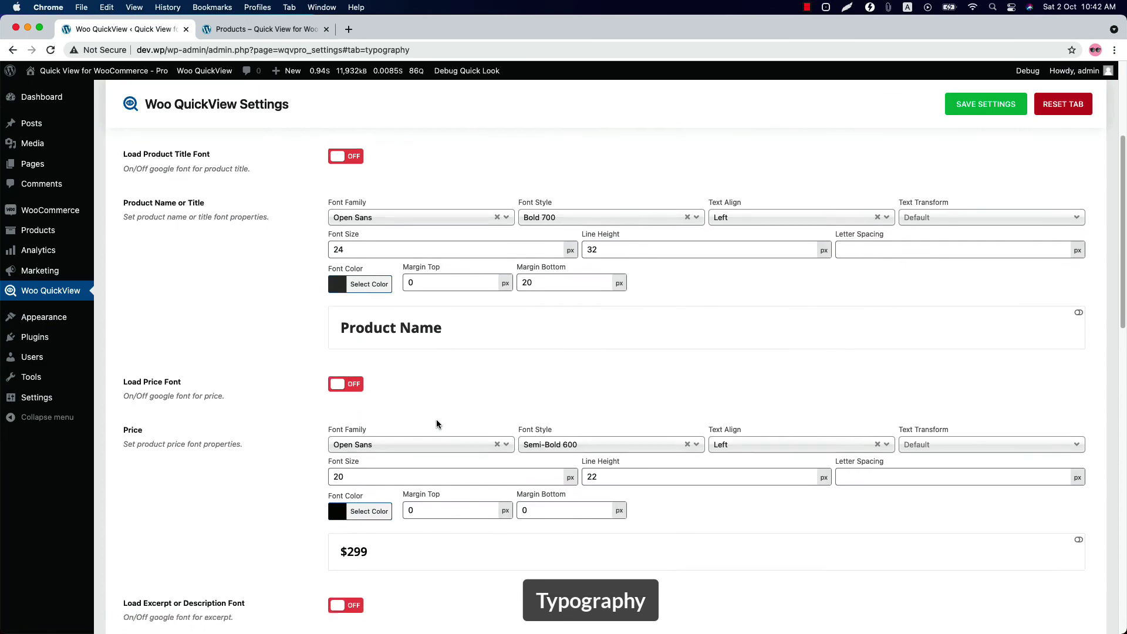
scroll(437, 423, "down", 5)
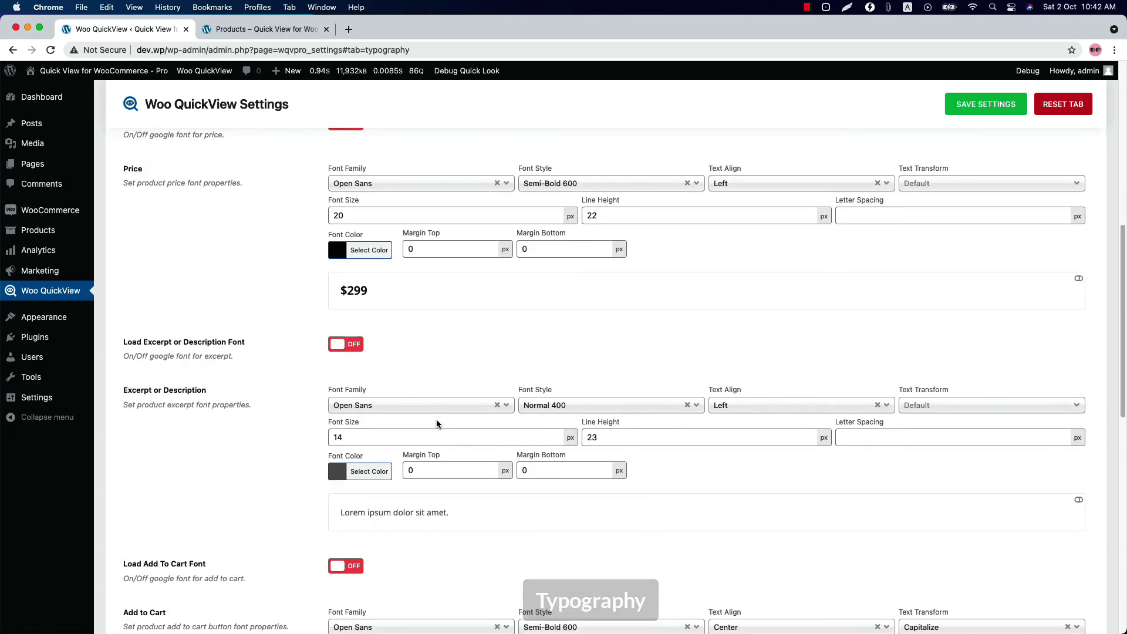
scroll(436, 420, "down", 3)
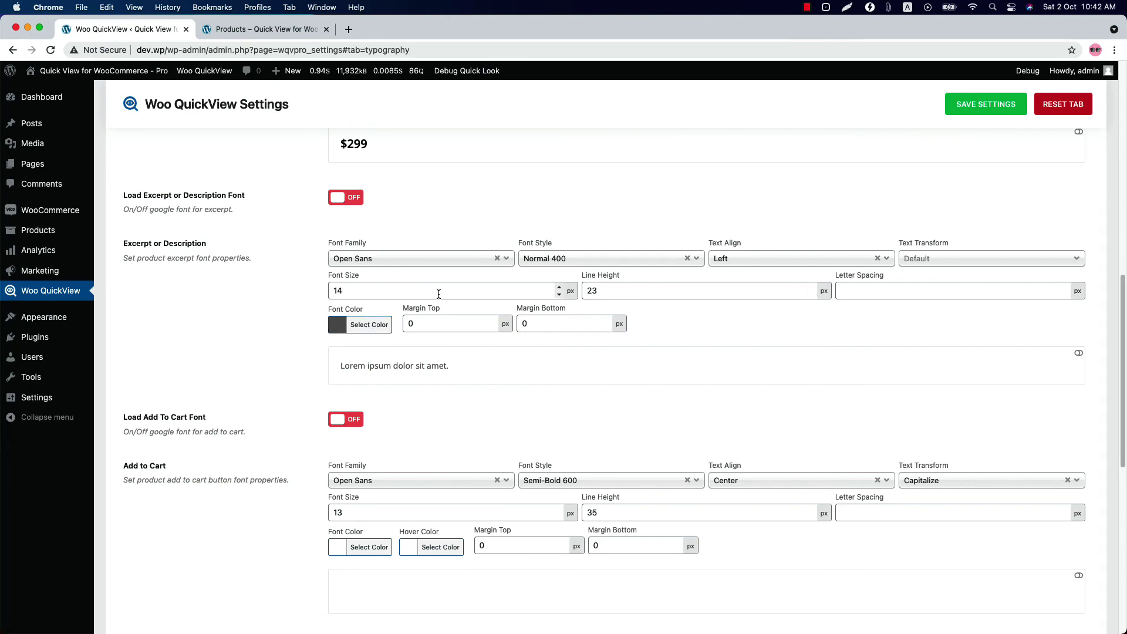
scroll(452, 294, "up", 10)
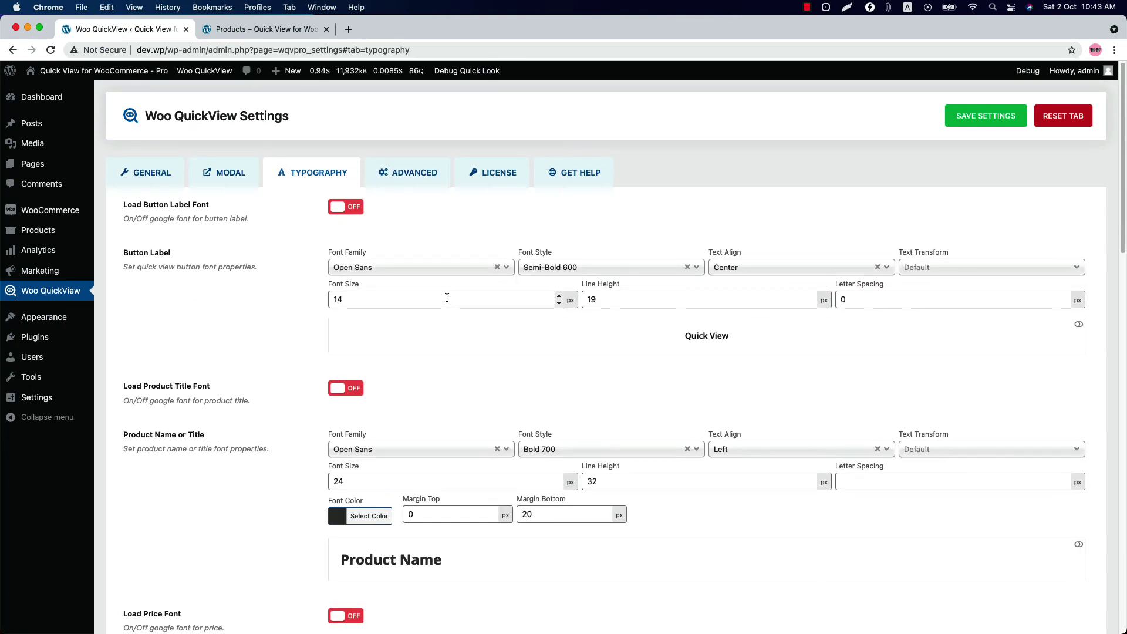
left_click(442, 270)
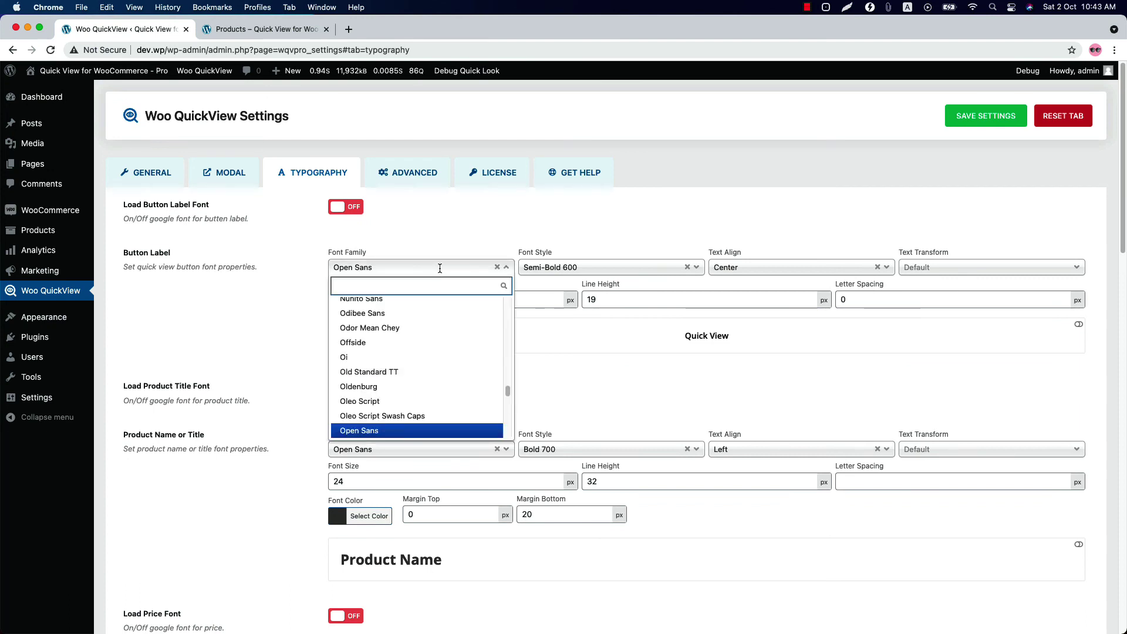
scroll(414, 431, "down", 10)
left_click(414, 431)
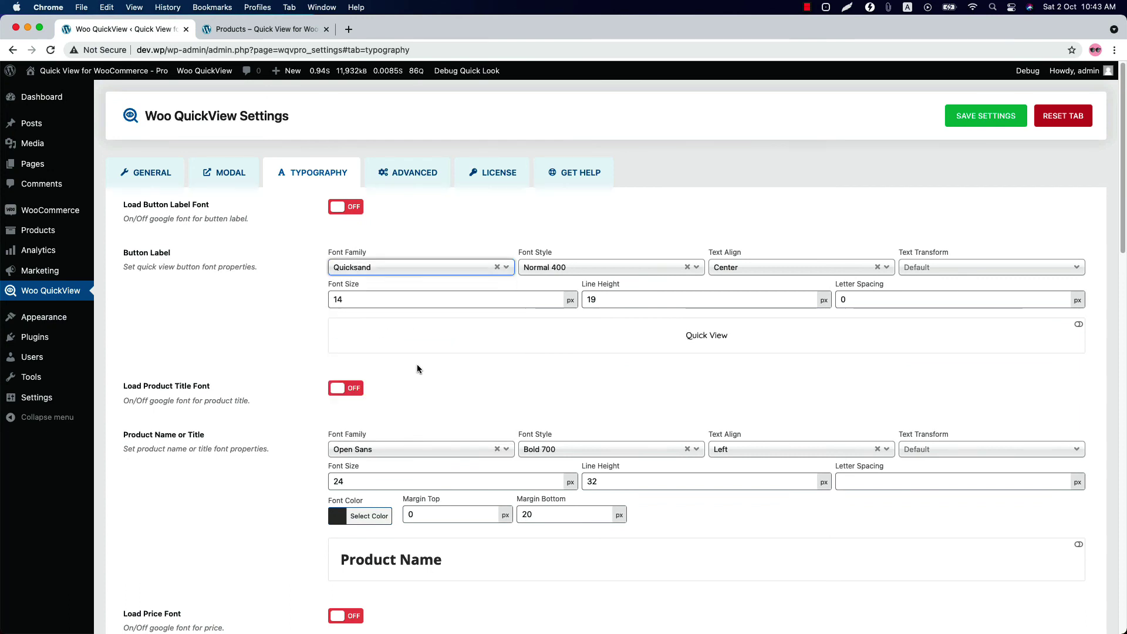
left_click(340, 212)
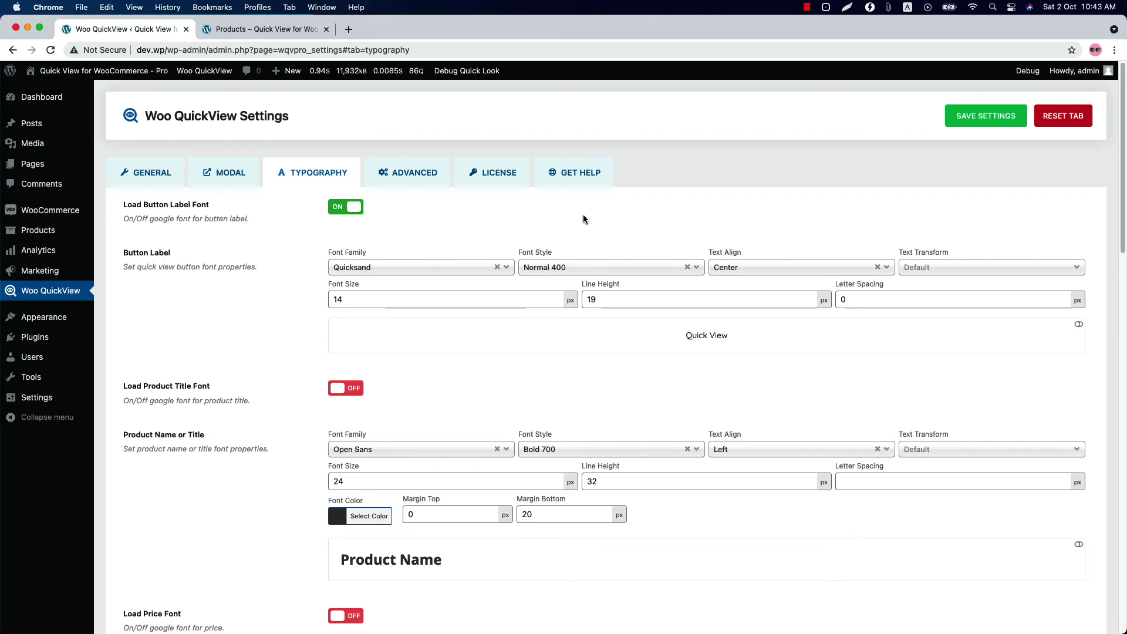
left_click(993, 121)
Check the Quicksand button labels on the reloaded shop, then go to Advanced settings
left_click(267, 29)
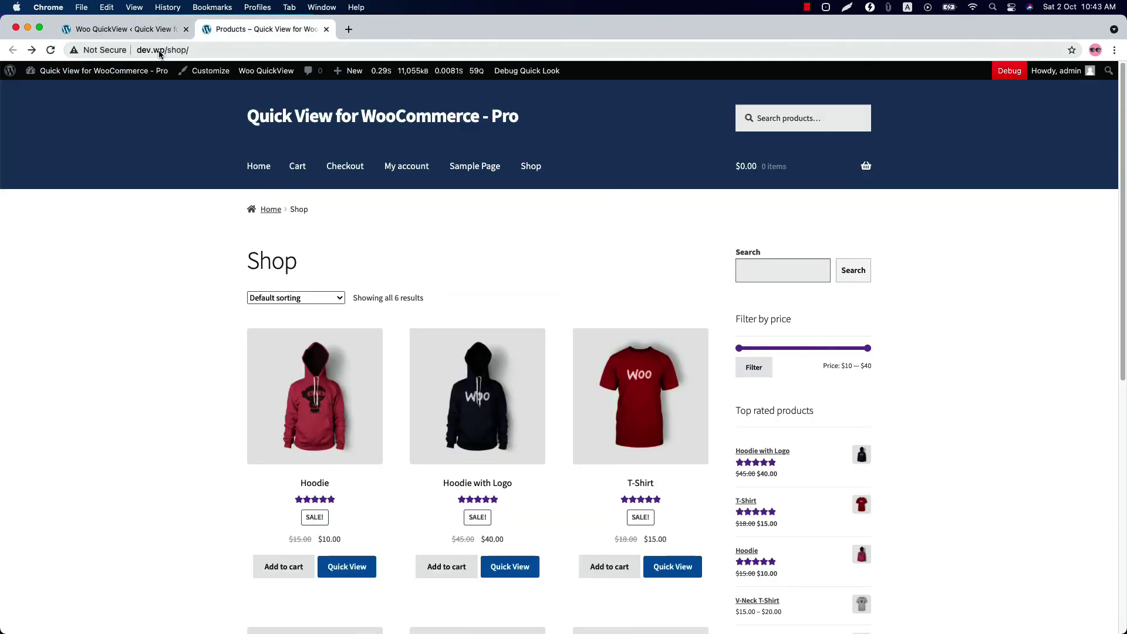
left_click(49, 52)
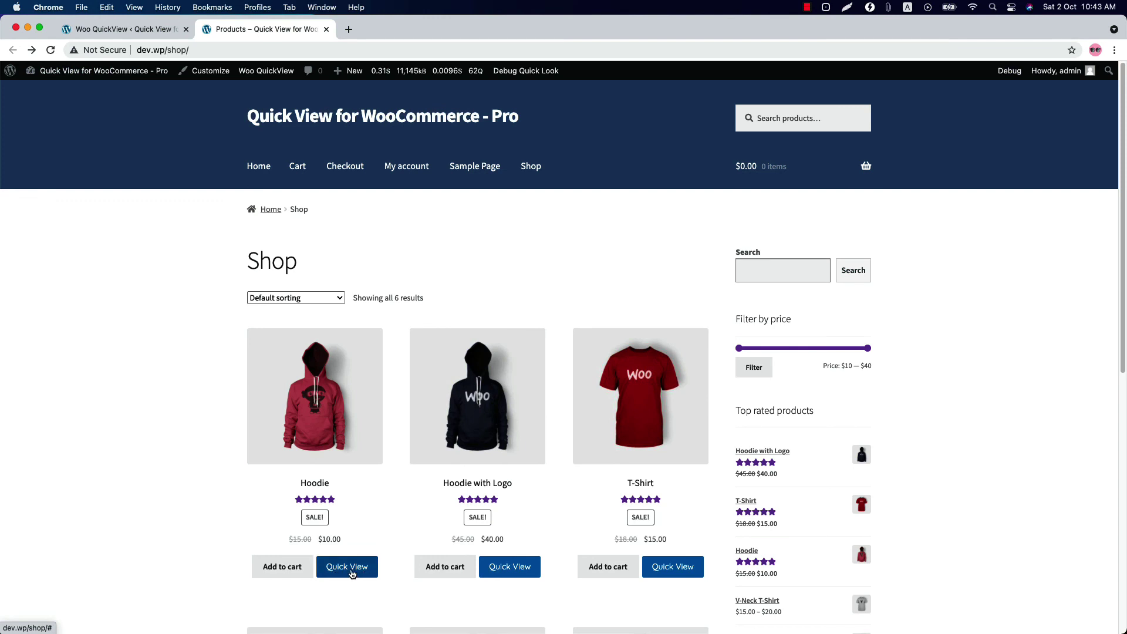
left_click(119, 28)
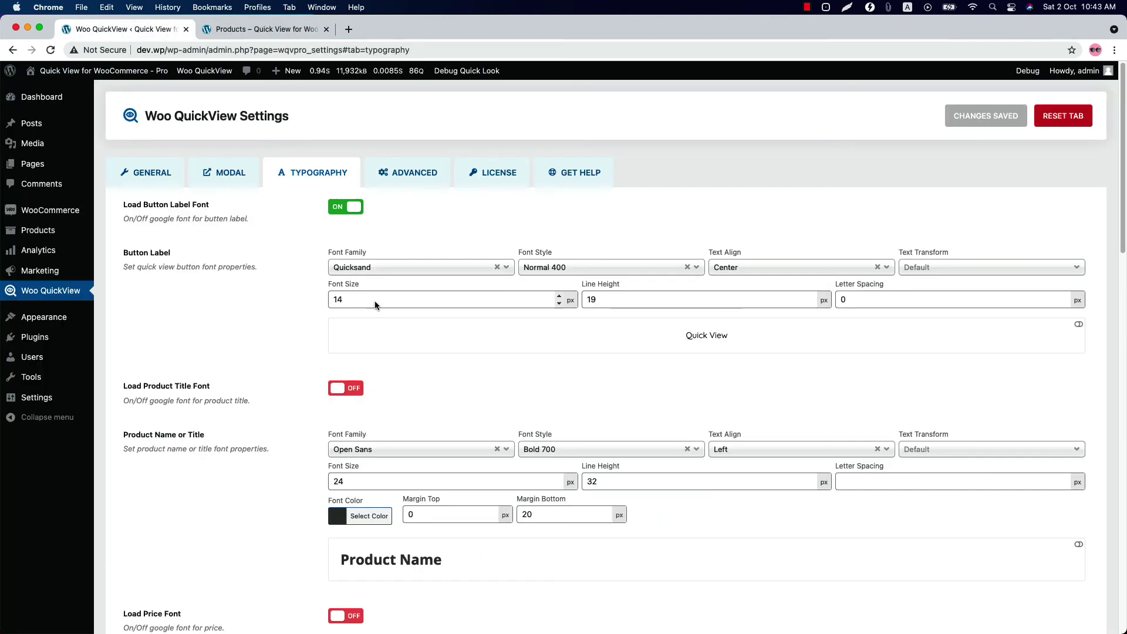
left_click(402, 182)
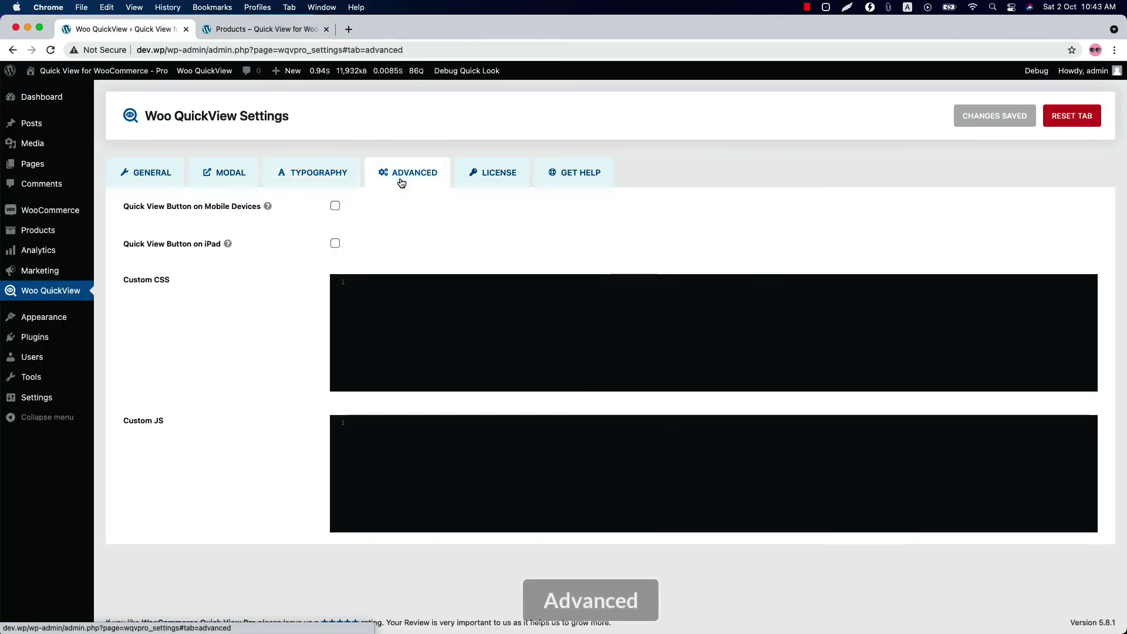
Enable the Quick View button on iPad, leave mobile off, then open the License tab
left_click(335, 208)
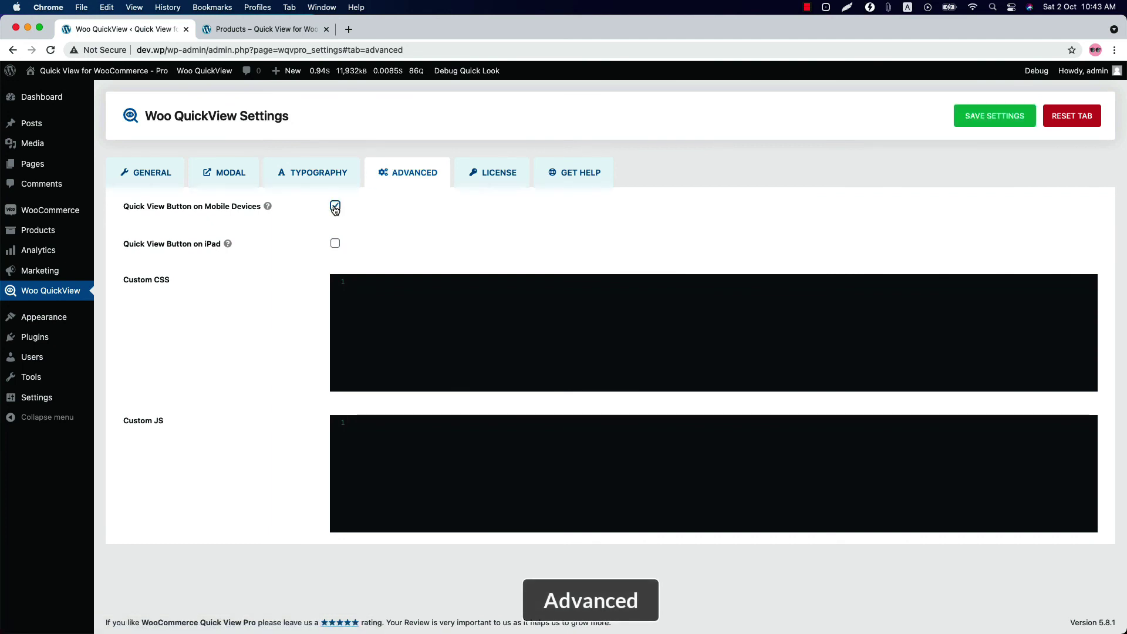
left_click(335, 208)
left_click(336, 246)
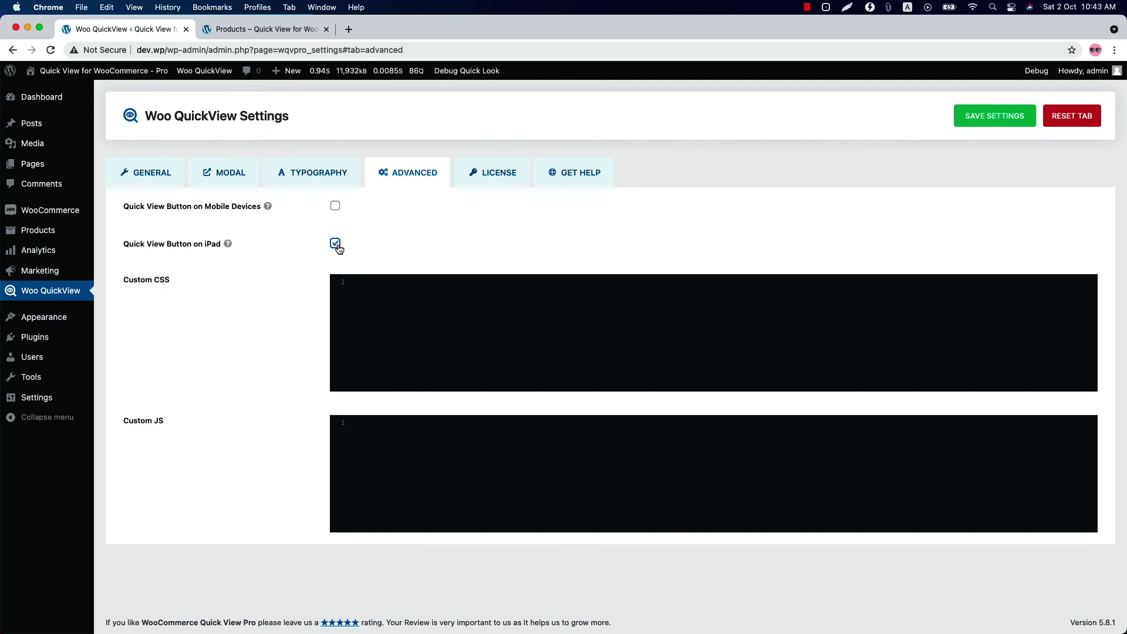
left_click(390, 294)
left_click(497, 182)
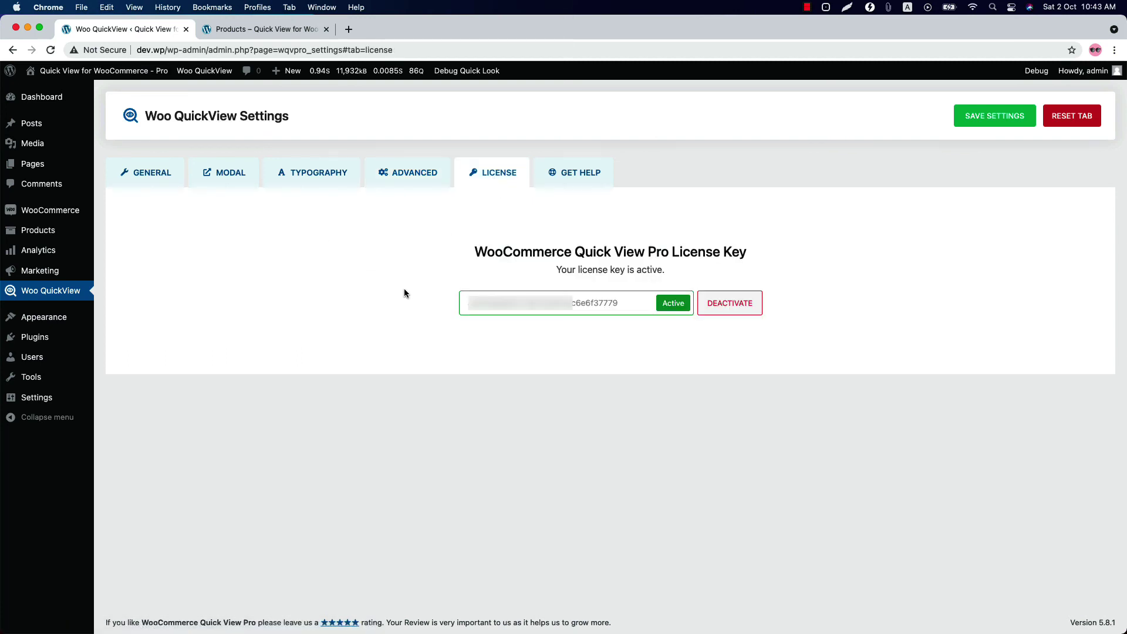